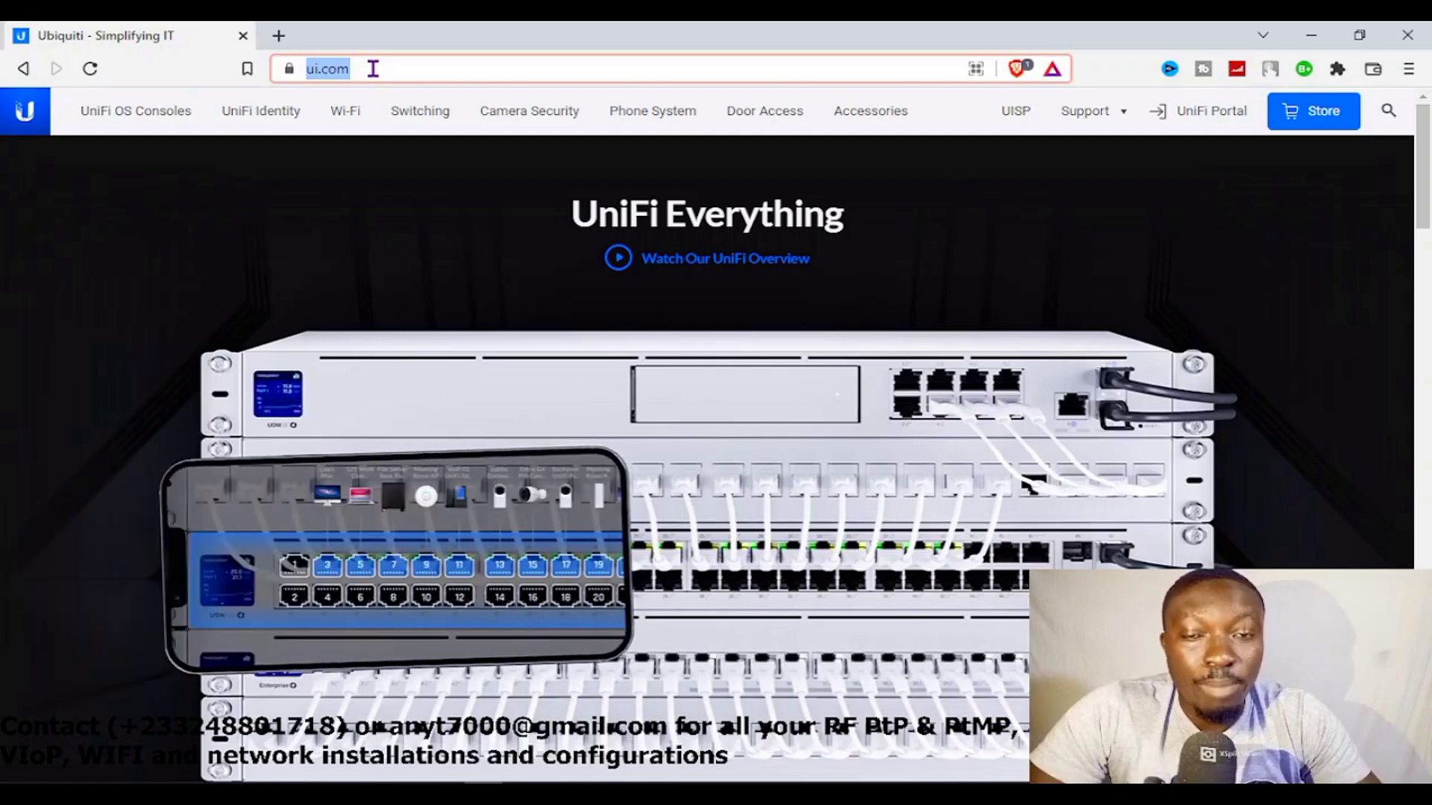
{"action": "left_click", "coordinate": [445, 69]}
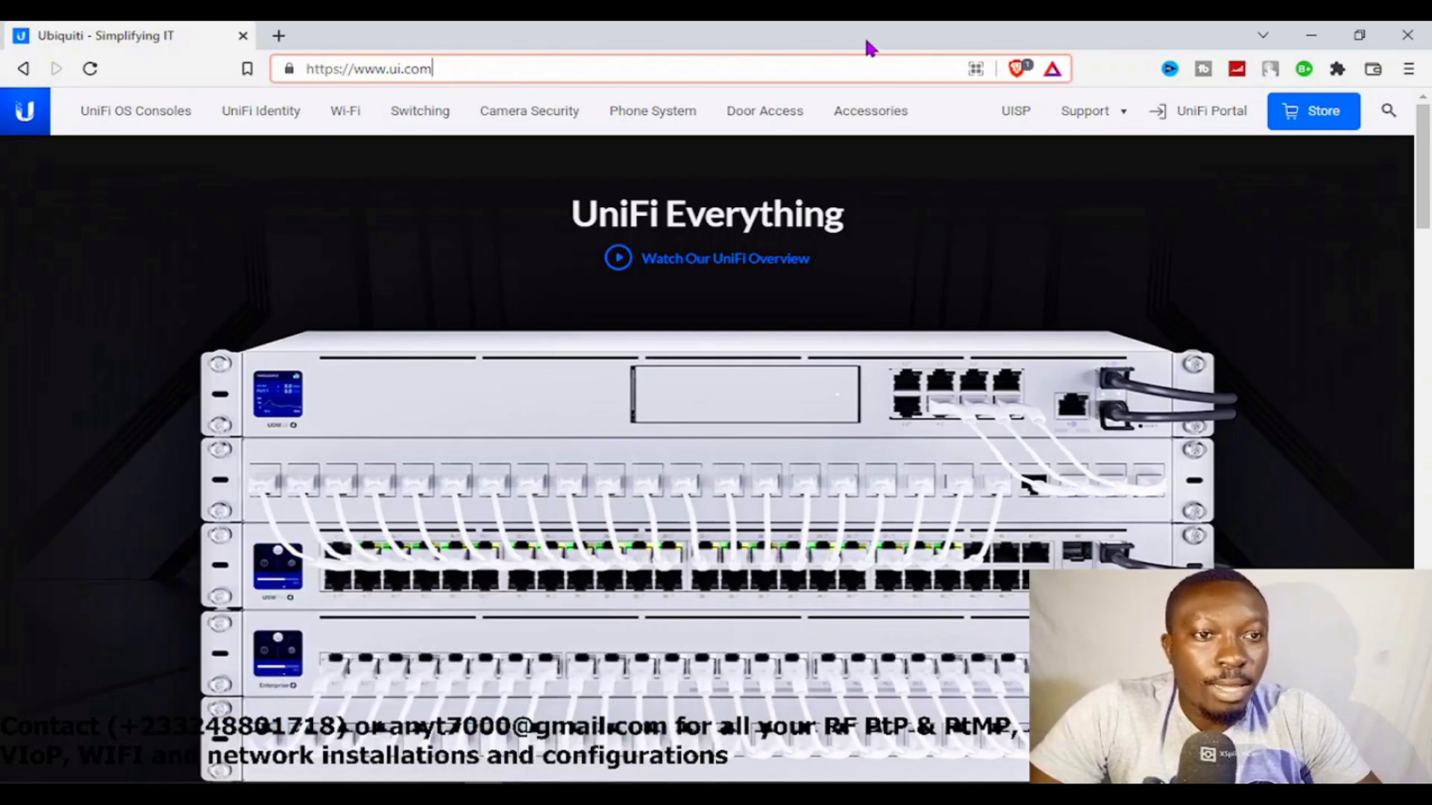
{"action": "left_click", "coordinate": [1010, 120]}
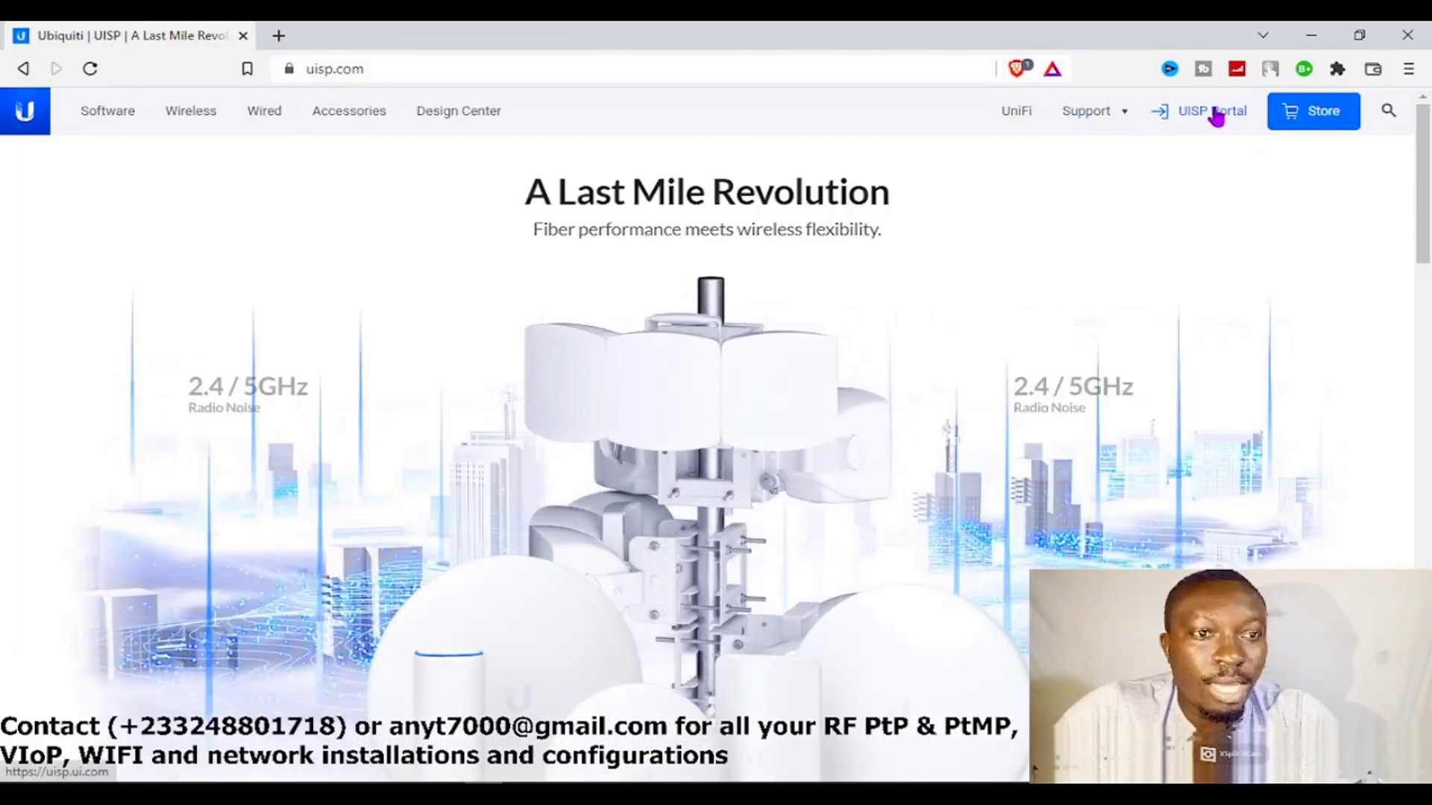
{"action": "left_click_drag", "start_coordinate": [1424, 170], "coordinate": [1429, 401]}
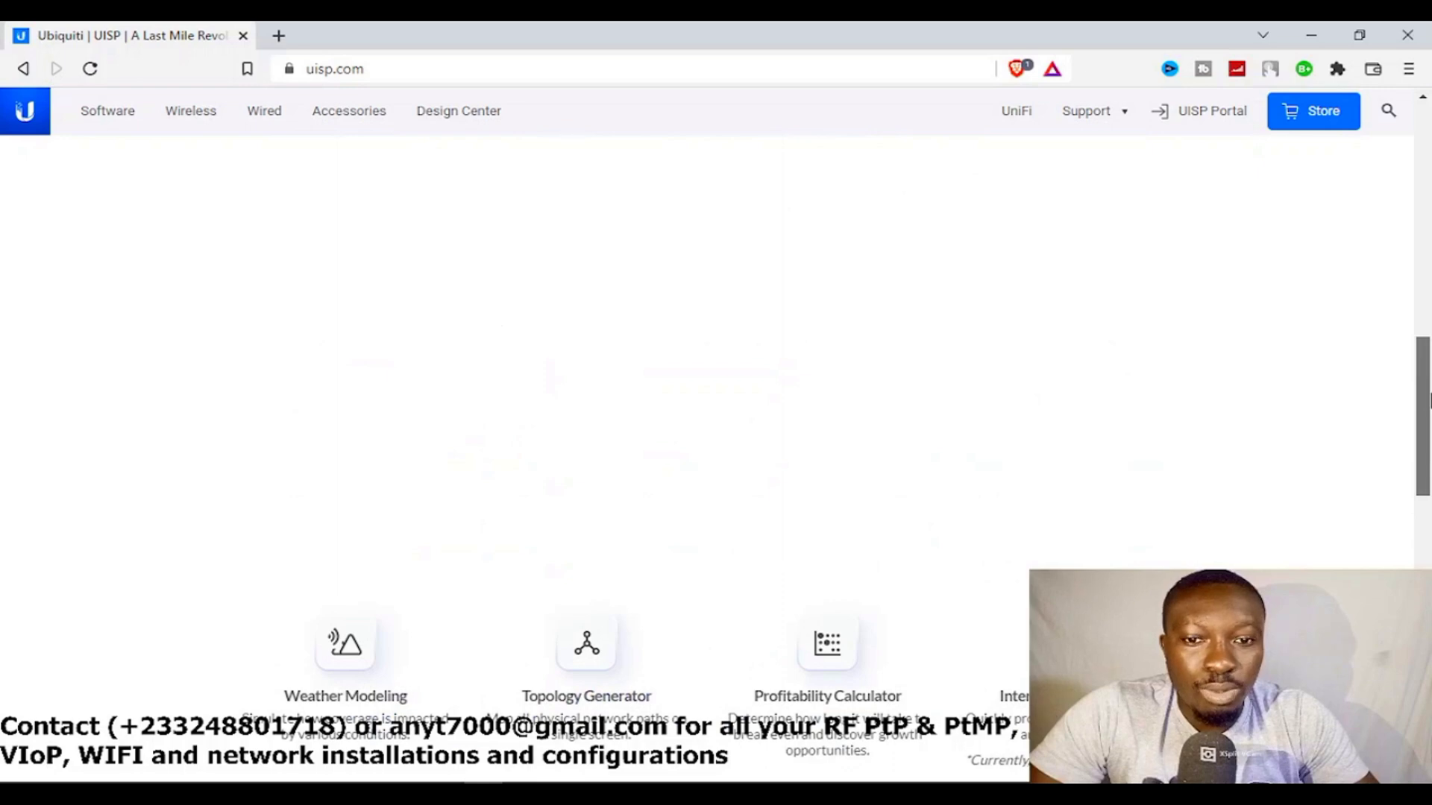
{"action": "mouse_move", "coordinate": [1429, 401]}
{"action": "left_mouse_down"}
{"action": "mouse_move", "coordinate": [1429, 341]}
{"action": "mouse_move", "coordinate": [1426, 394]}
{"action": "mouse_move", "coordinate": [1425, 380]}
{"action": "left_mouse_up"}
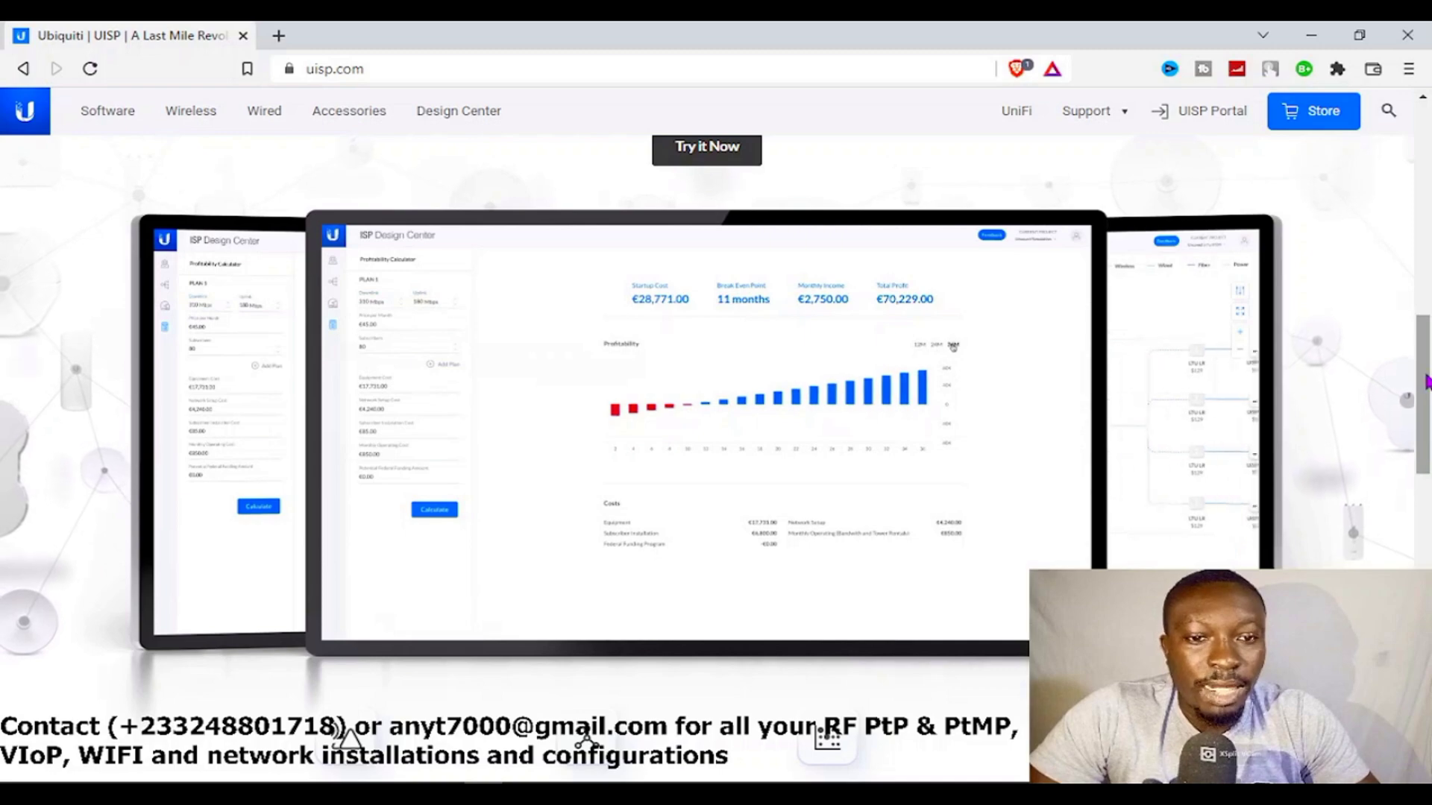
{"action": "scroll", "coordinate": [1187, 108], "scroll_direction": "up", "scroll_amount": 10}
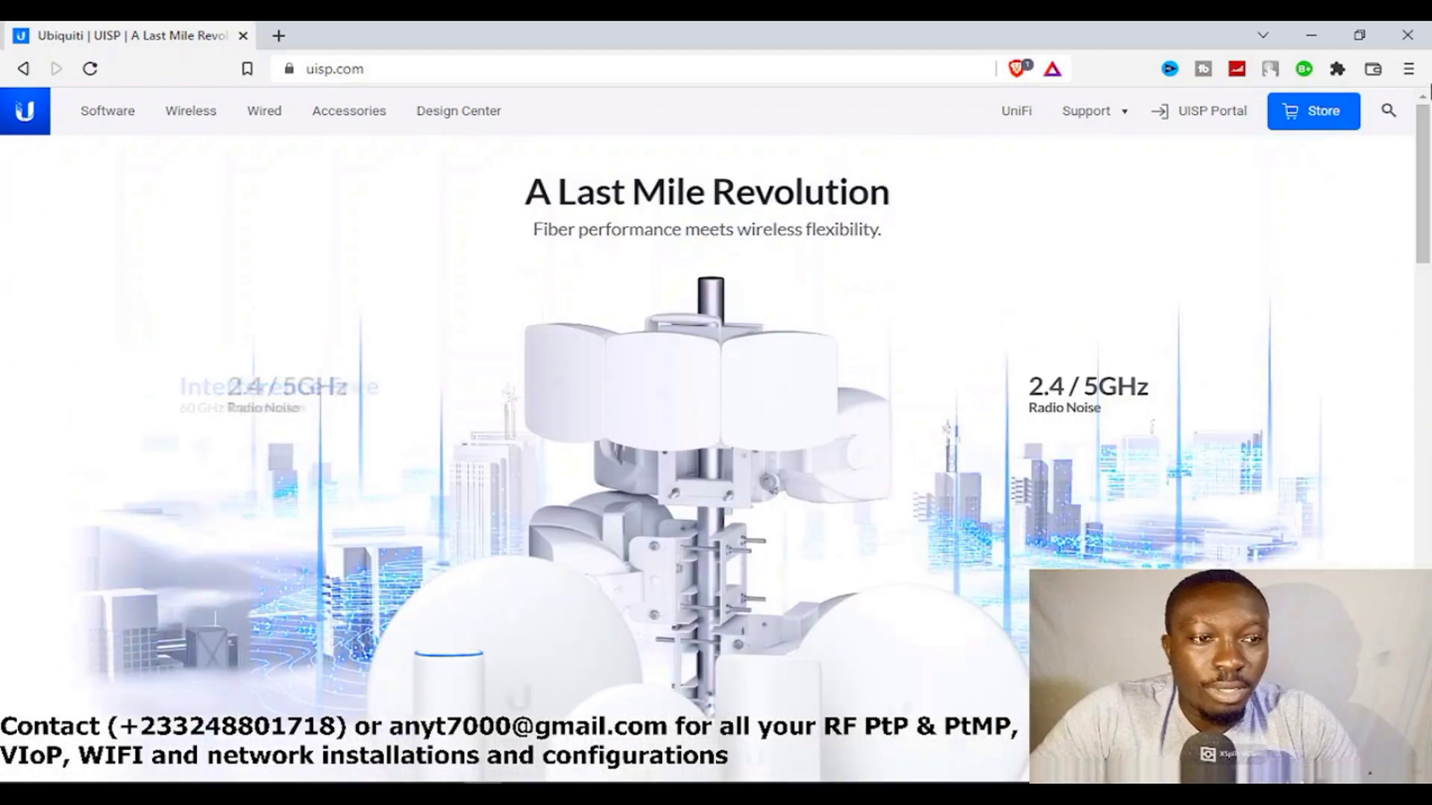
- Open the ISP Design Center and dismiss the coordinates popup on the map
{"action": "left_click", "coordinate": [1203, 110]}
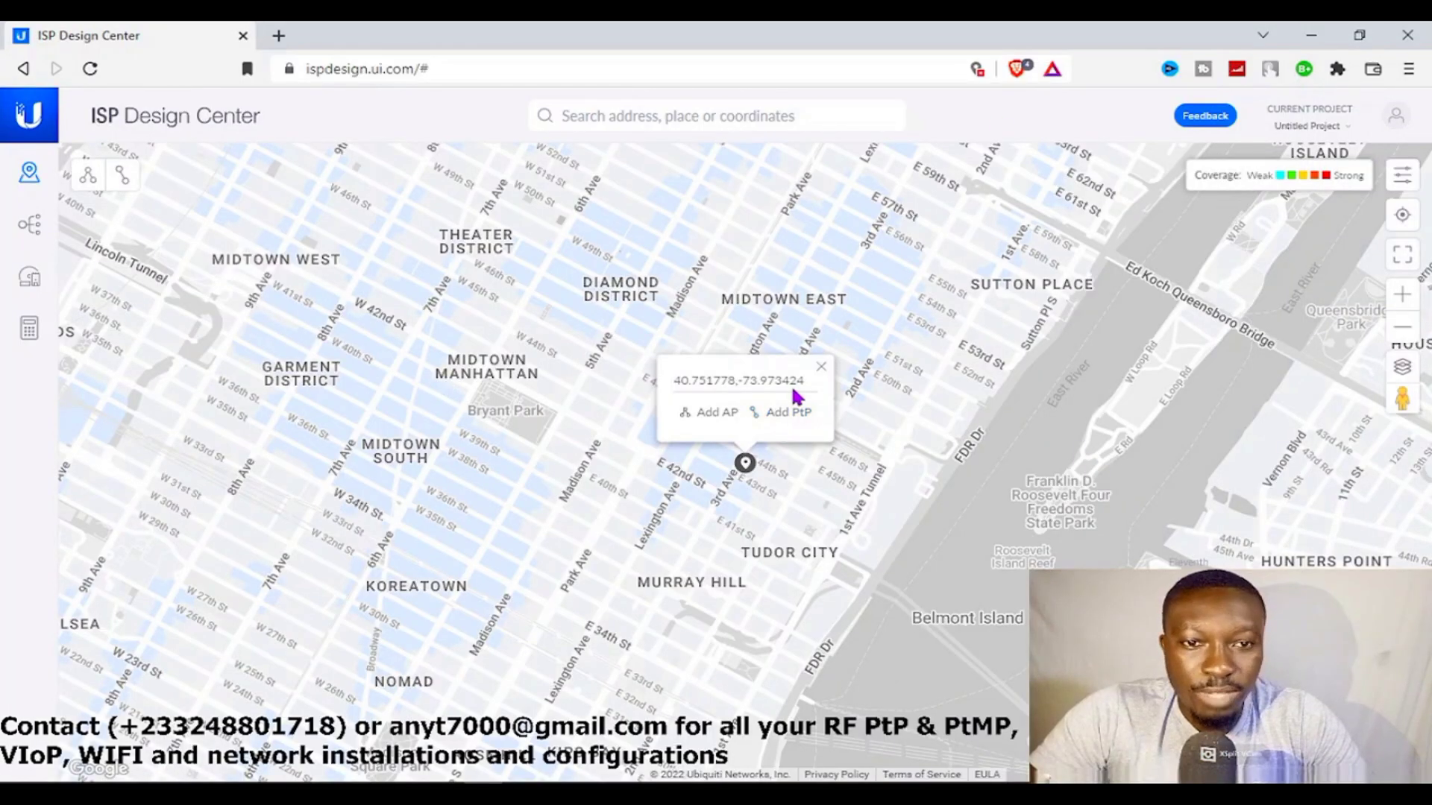
{"action": "left_click", "coordinate": [821, 365]}
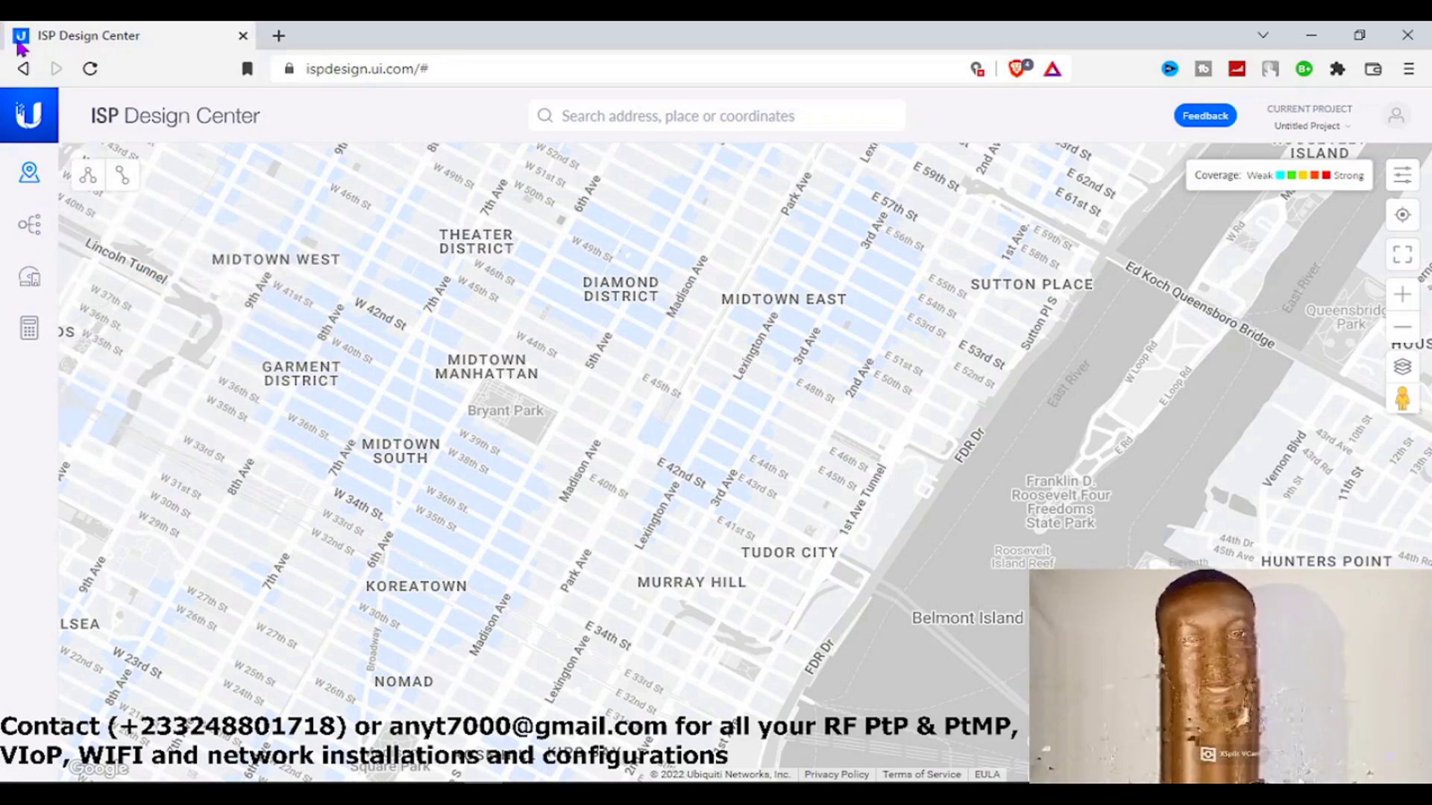
- Look through the Topology, Device List and Profitability Calculator pages, and return to the map
{"action": "left_click", "coordinate": [34, 229]}
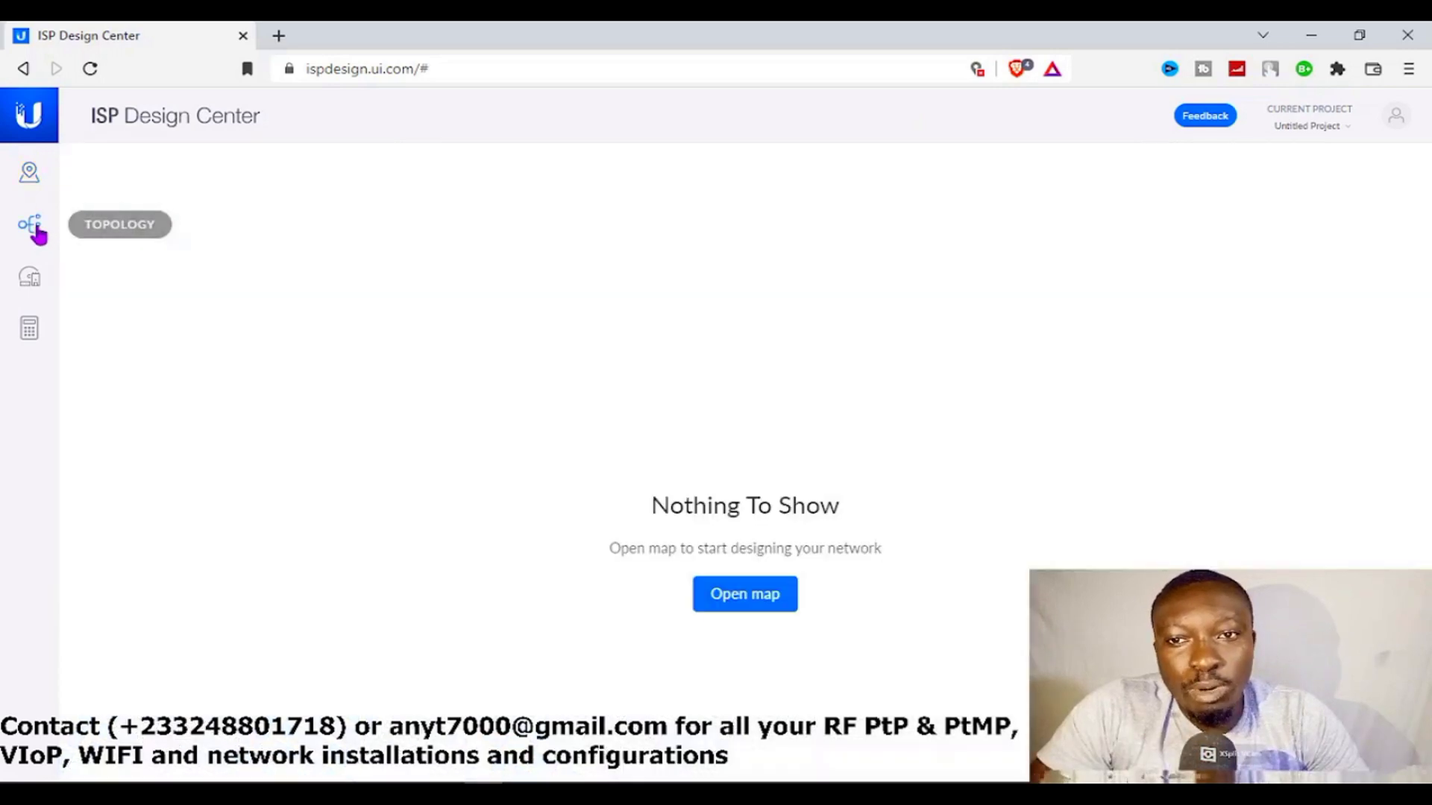
{"action": "left_click", "coordinate": [30, 279]}
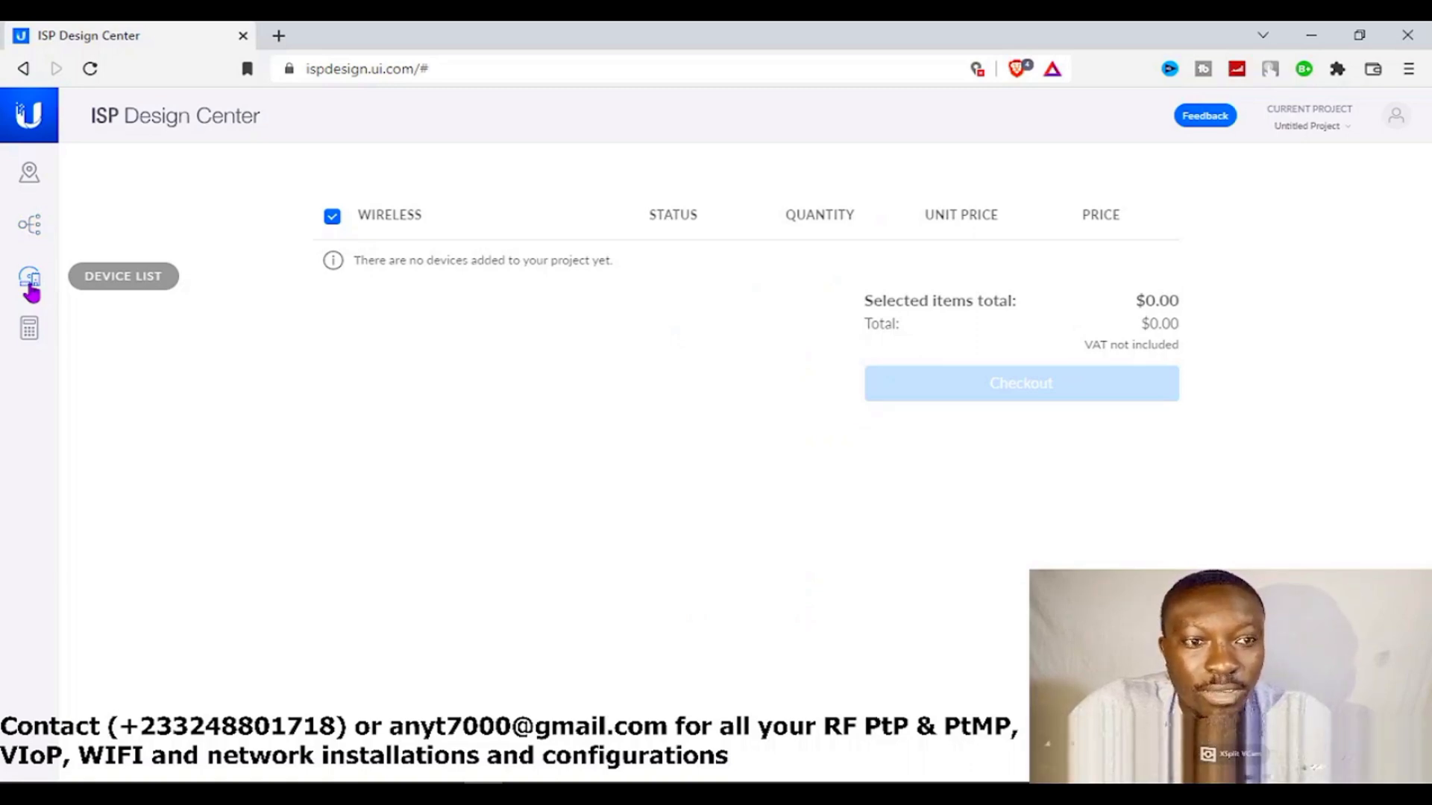
{"action": "left_click", "coordinate": [30, 330]}
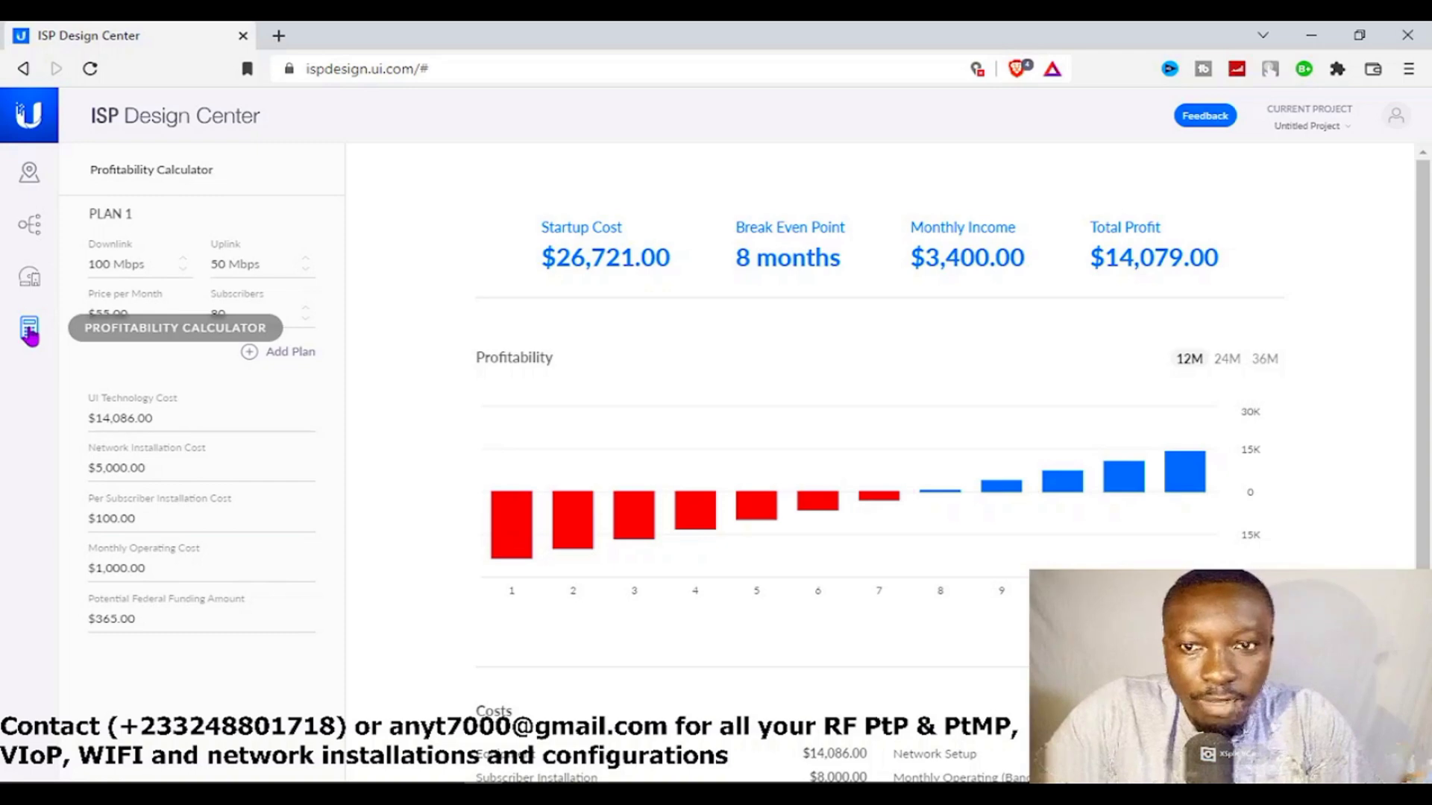
{"action": "left_click", "coordinate": [29, 173]}
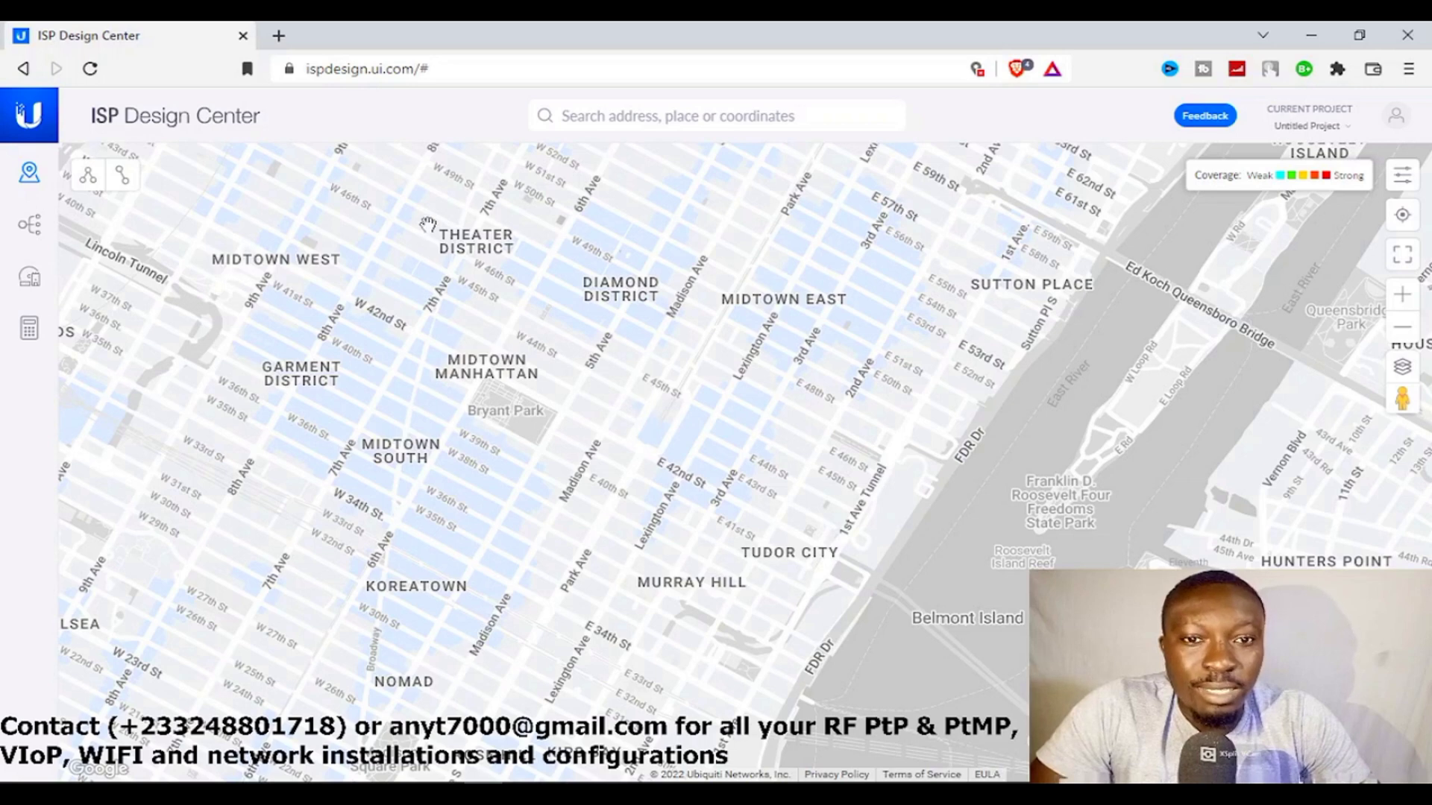
- Place a point-to-multipoint access point in Midtown South with its two stations to the east
{"action": "mouse_move", "coordinate": [86, 188]}
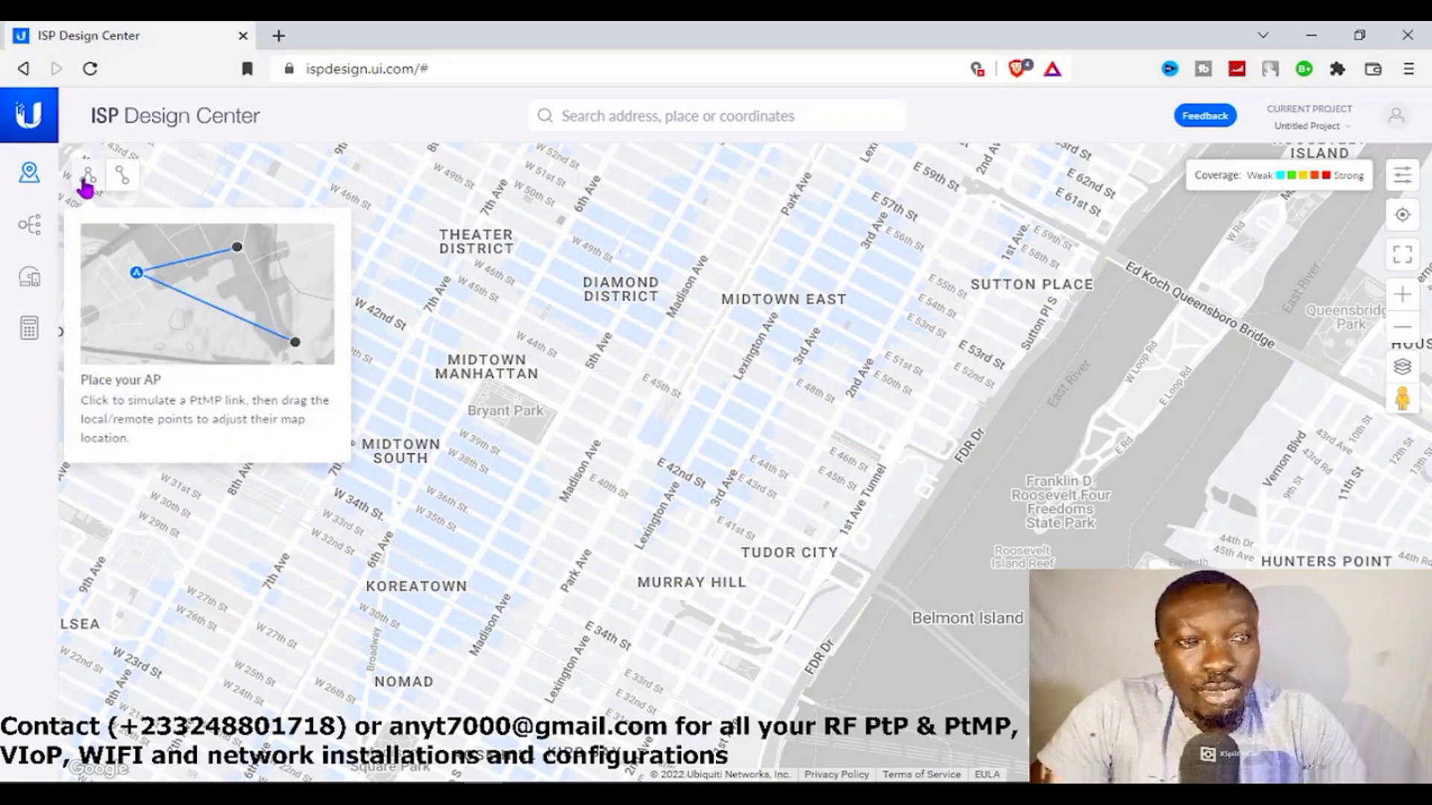
{"action": "left_click", "coordinate": [87, 188]}
{"action": "left_click", "coordinate": [660, 504]}
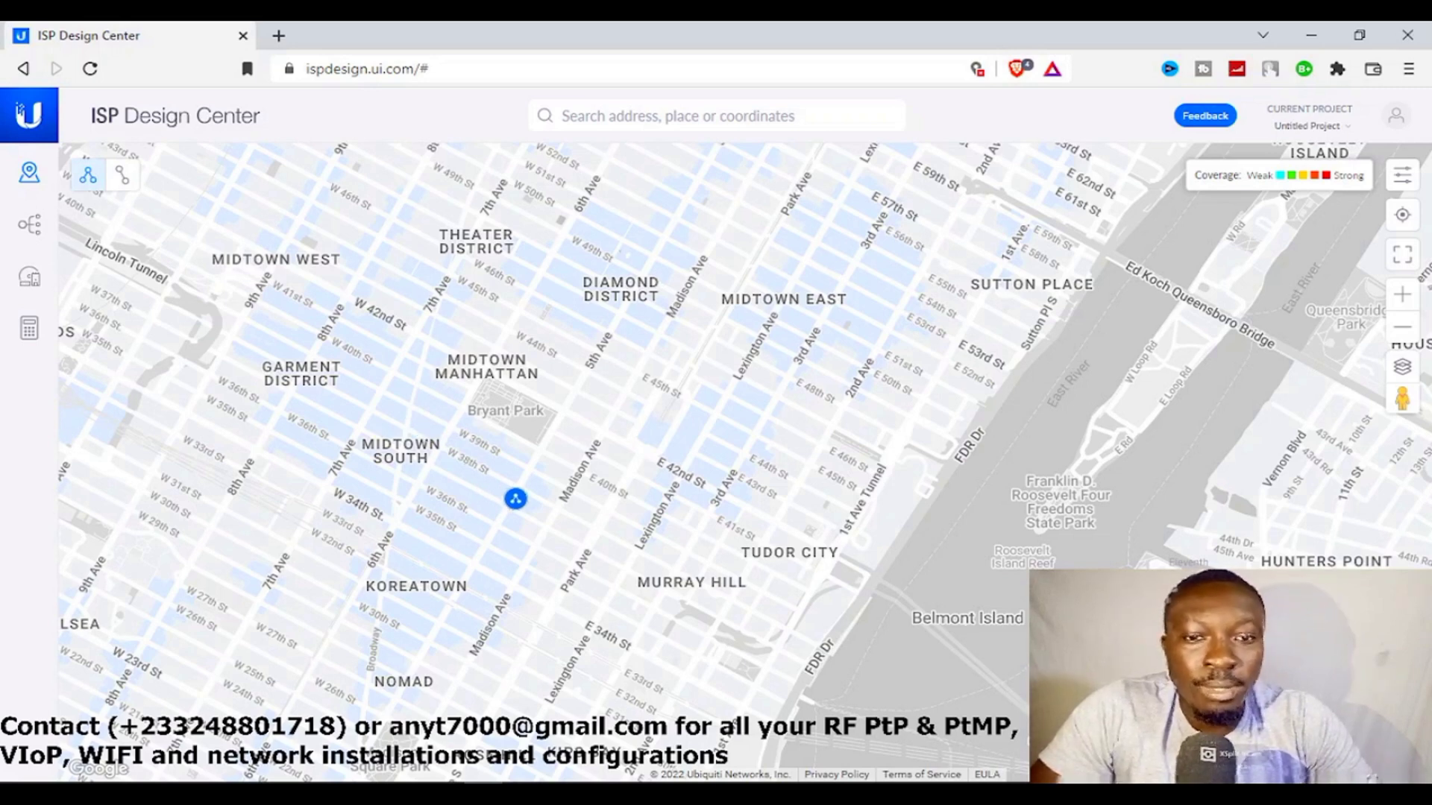
{"action": "left_click", "coordinate": [454, 461]}
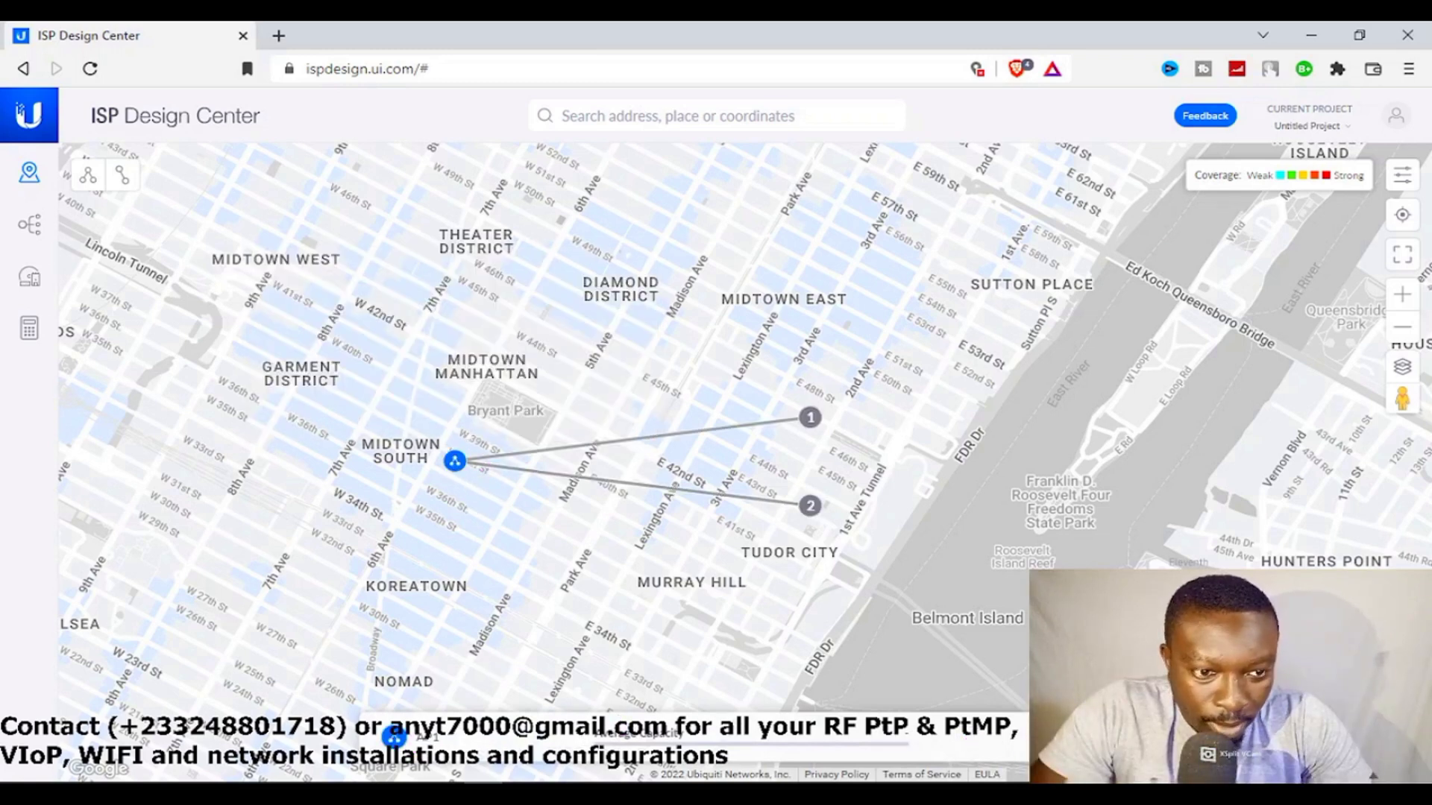
- Open the AP1 link details and replace its location with coordinates copied from a saved placemark in Google Earth Pro
{"action": "left_click", "coordinate": [640, 734]}
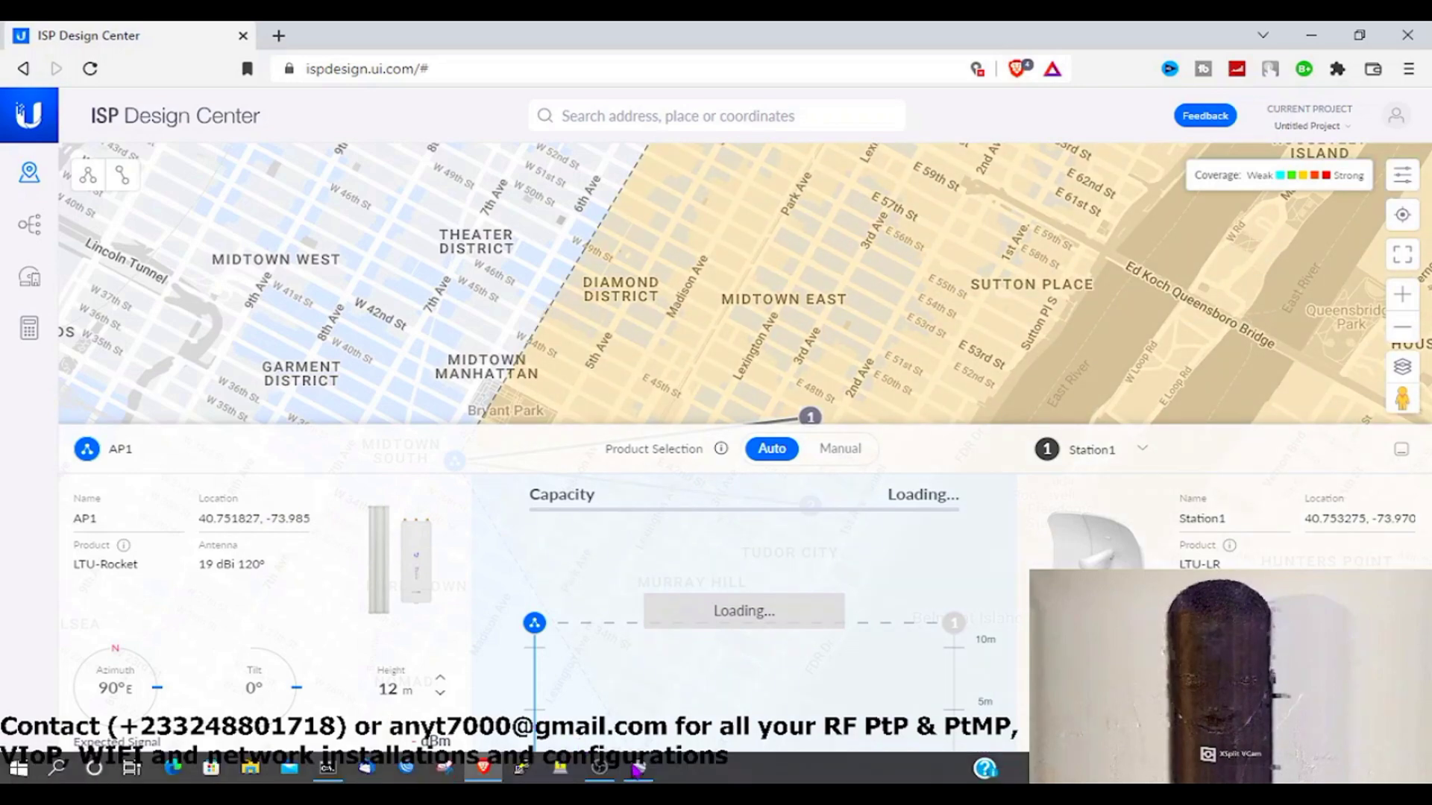
{"action": "left_click", "coordinate": [637, 774]}
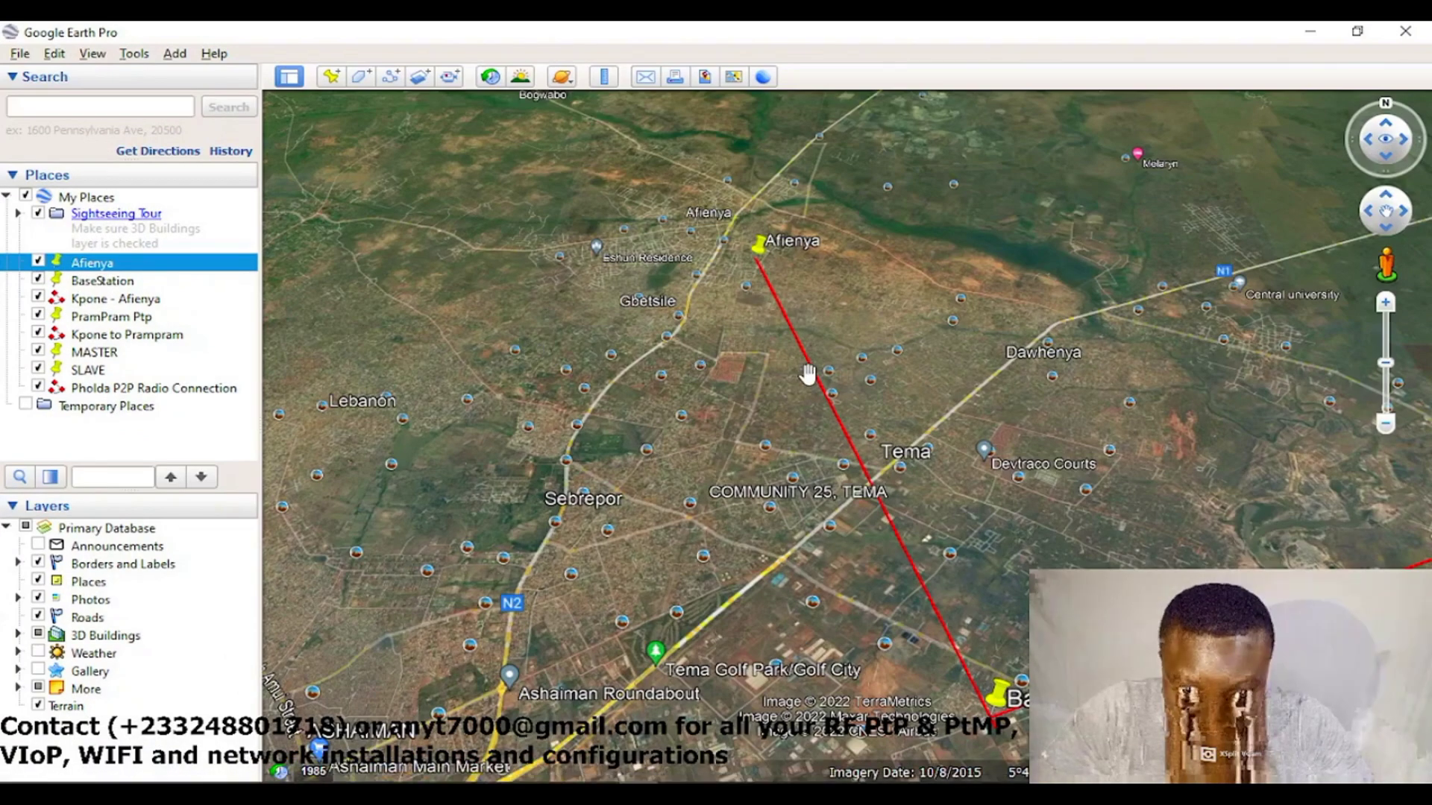
{"action": "left_click", "coordinate": [995, 712]}
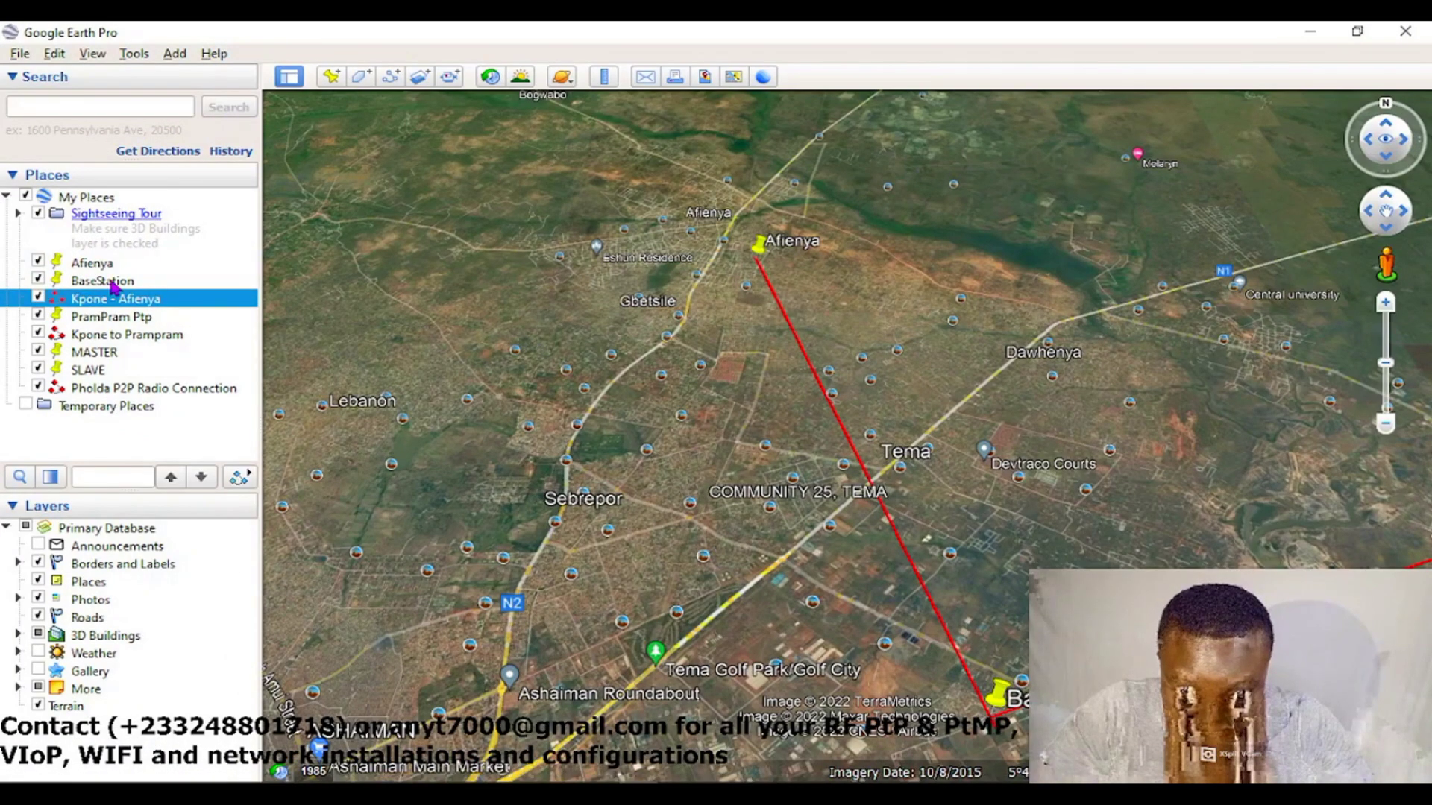
{"action": "key", "text": "alt+Return"}
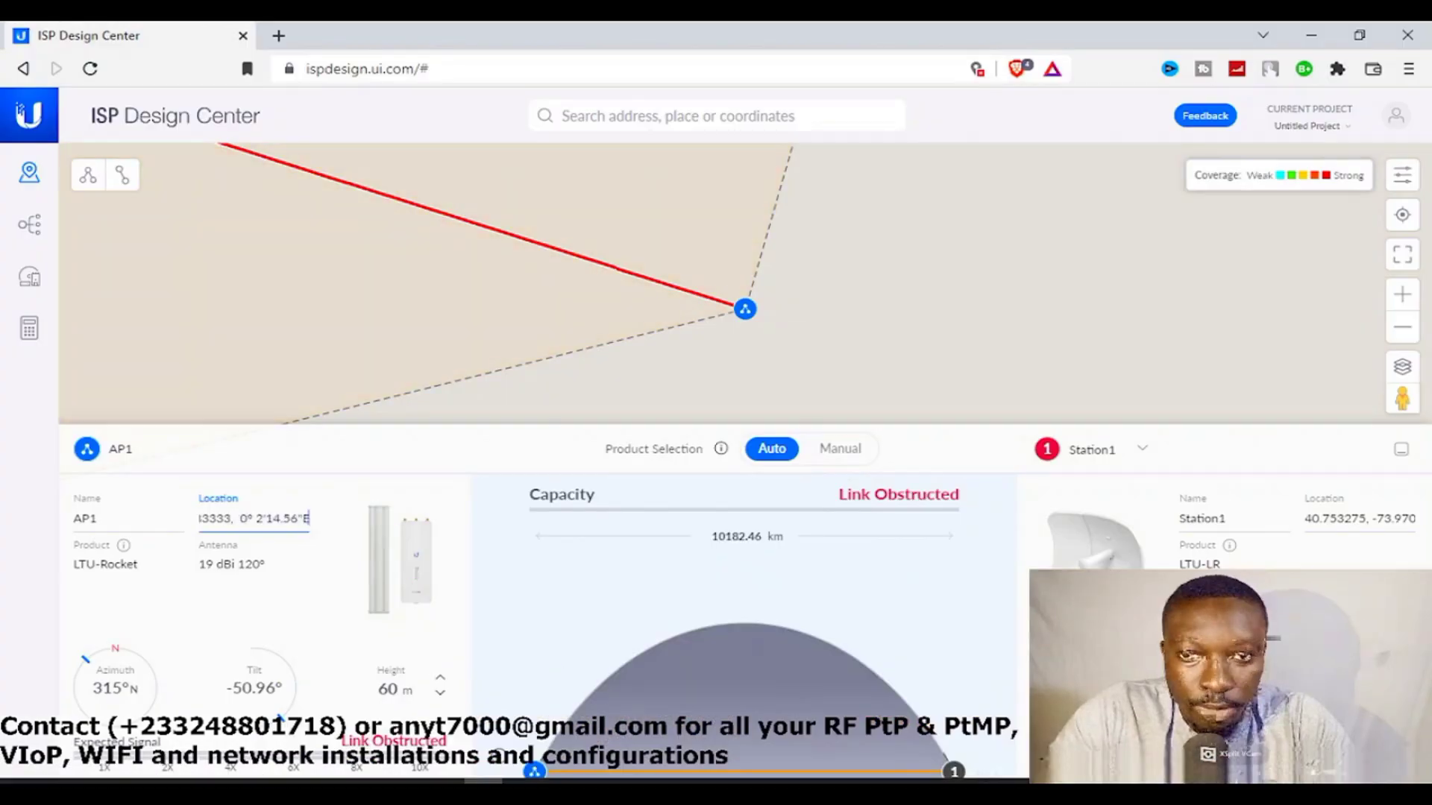
{"action": "key", "text": "ctrl+v"}
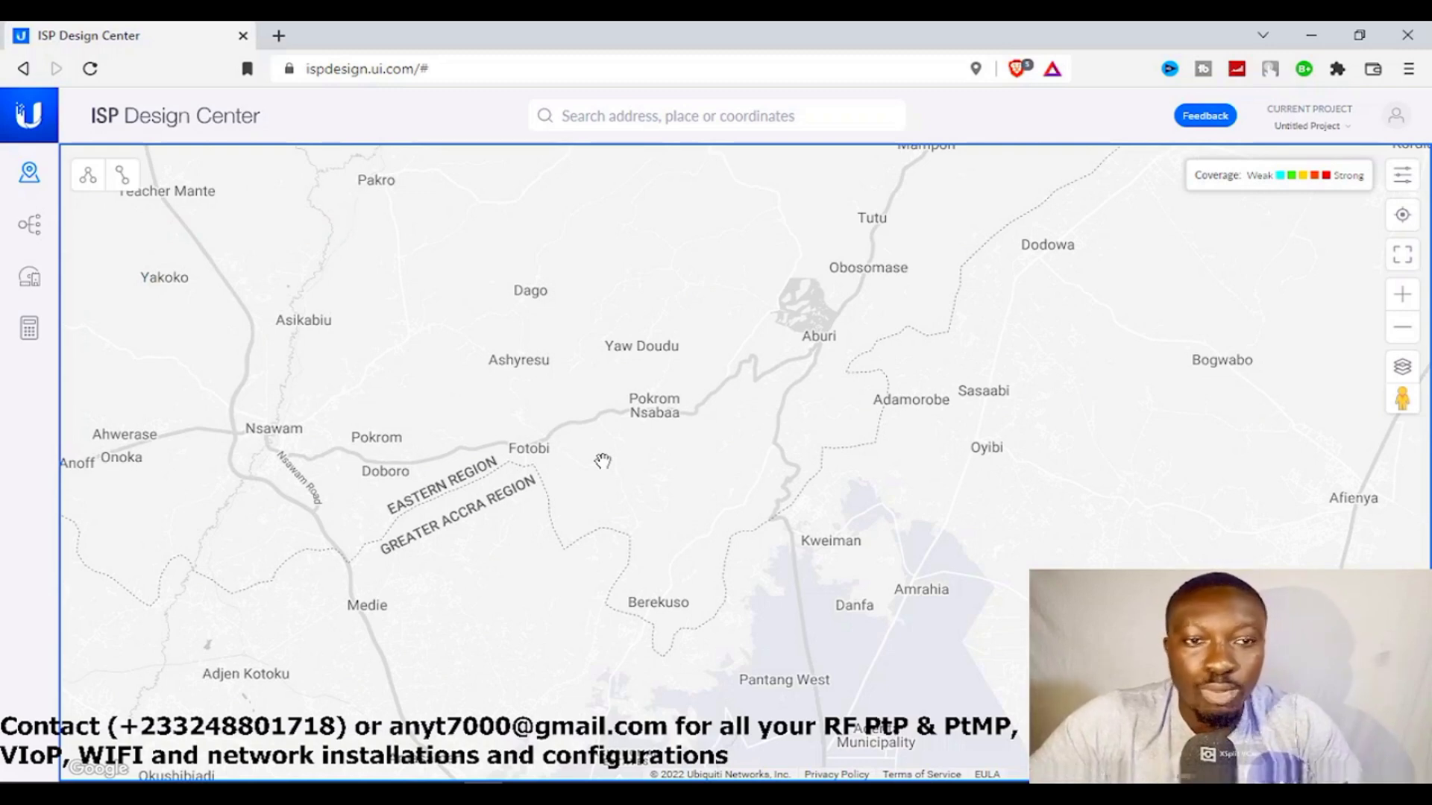
- Place a point-to-multipoint access point at Aburi with its two stations to the east, and open its link details
{"action": "left_click", "coordinate": [90, 179]}
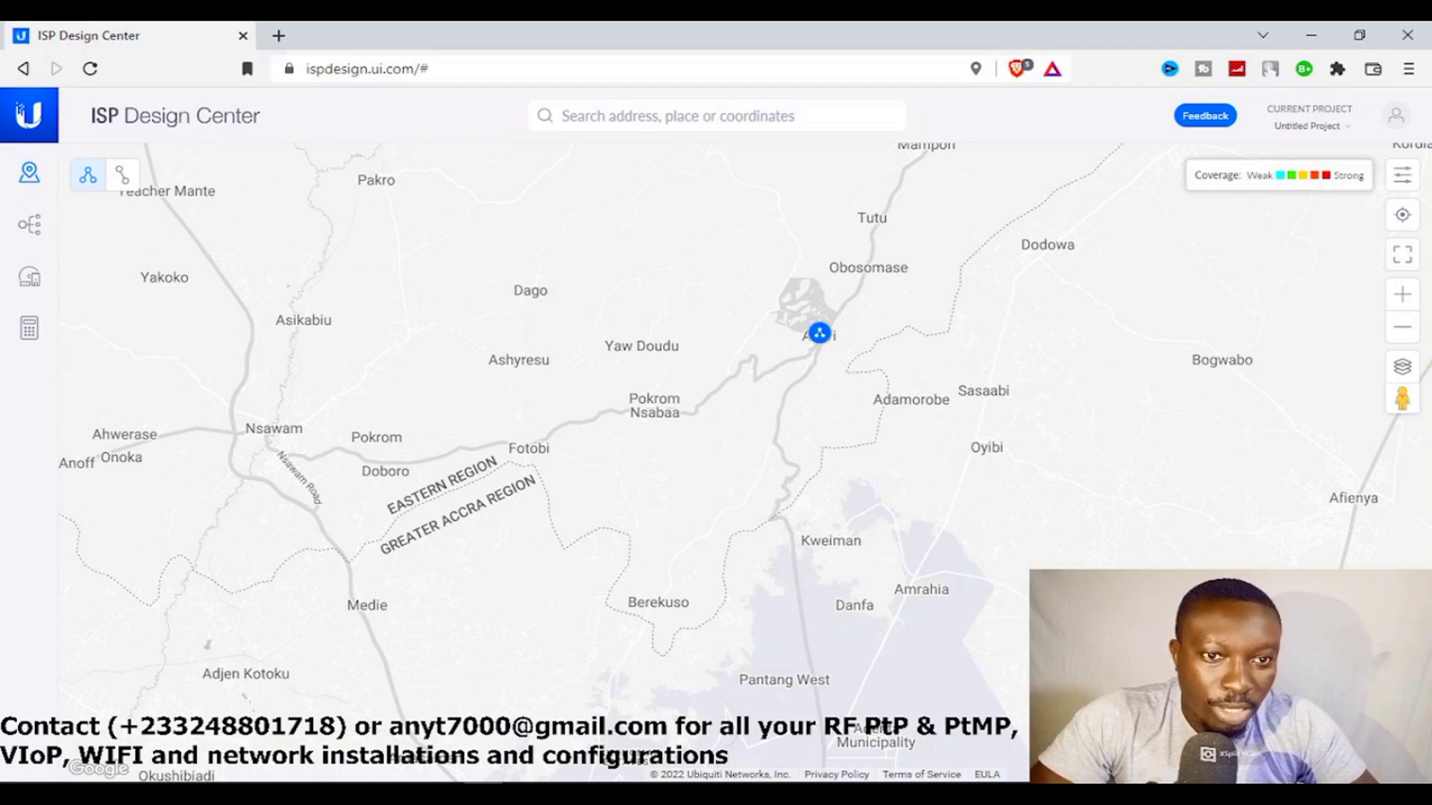
{"action": "left_click", "coordinate": [819, 334]}
{"action": "left_click", "coordinate": [820, 337]}
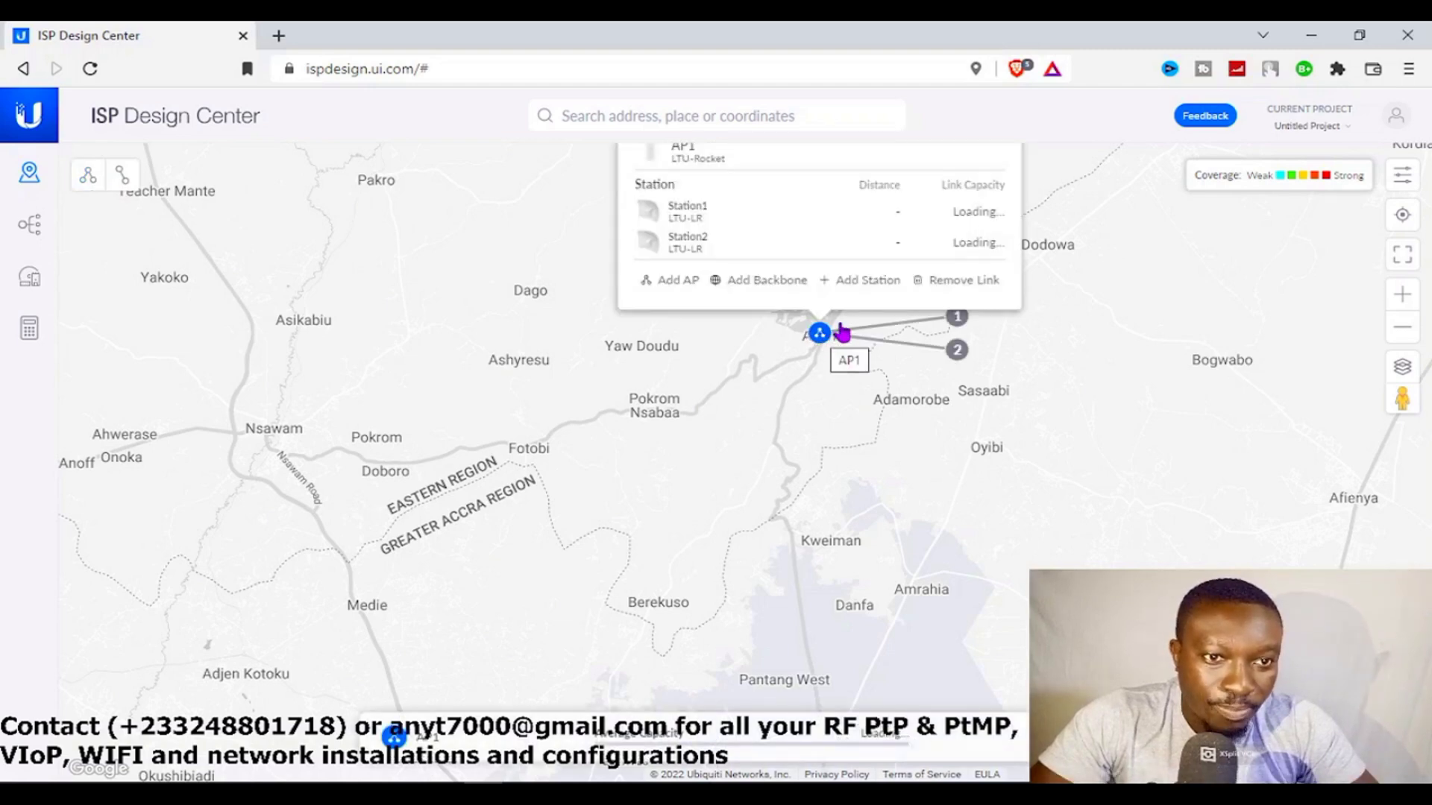
{"action": "left_click", "coordinate": [857, 337]}
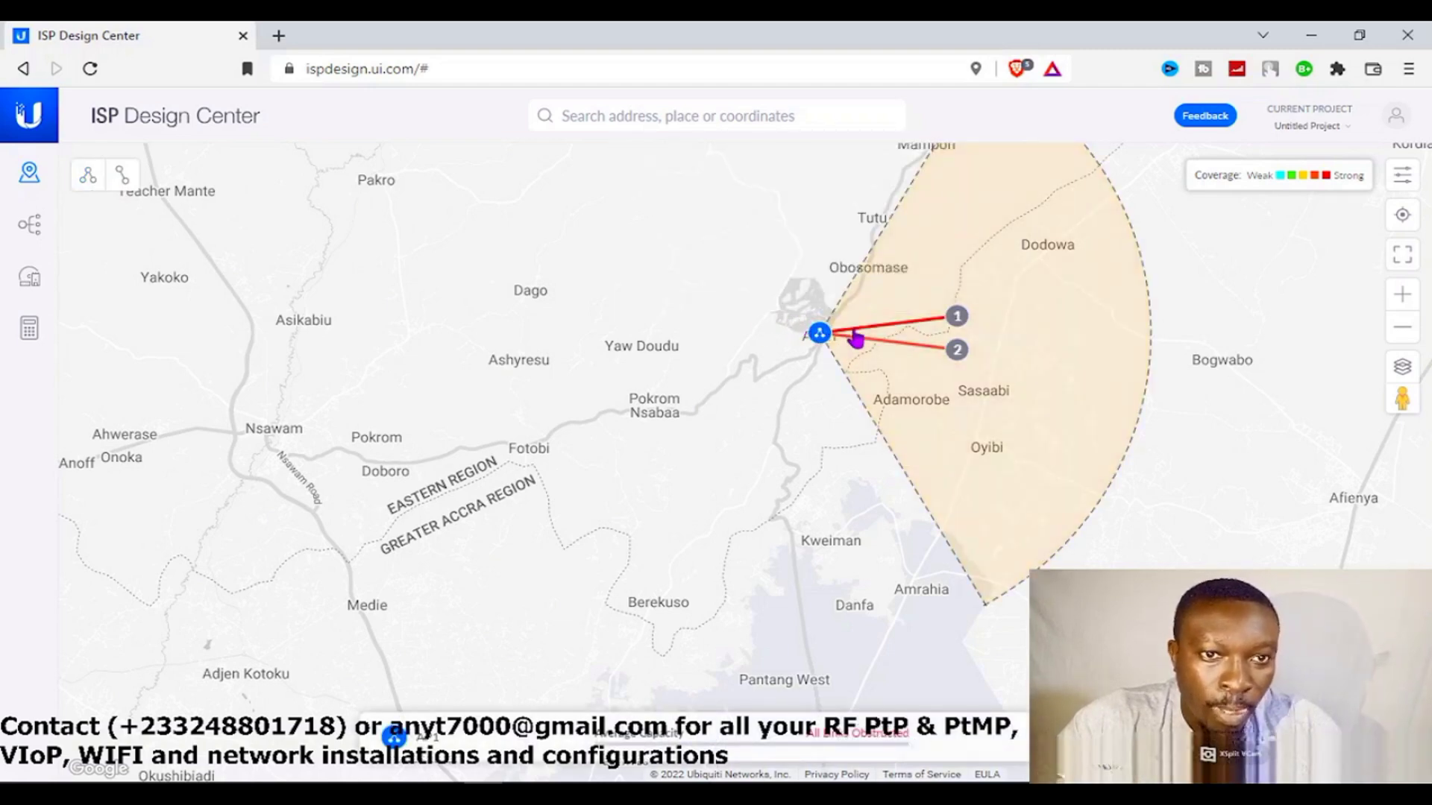
{"action": "left_click", "coordinate": [857, 734]}
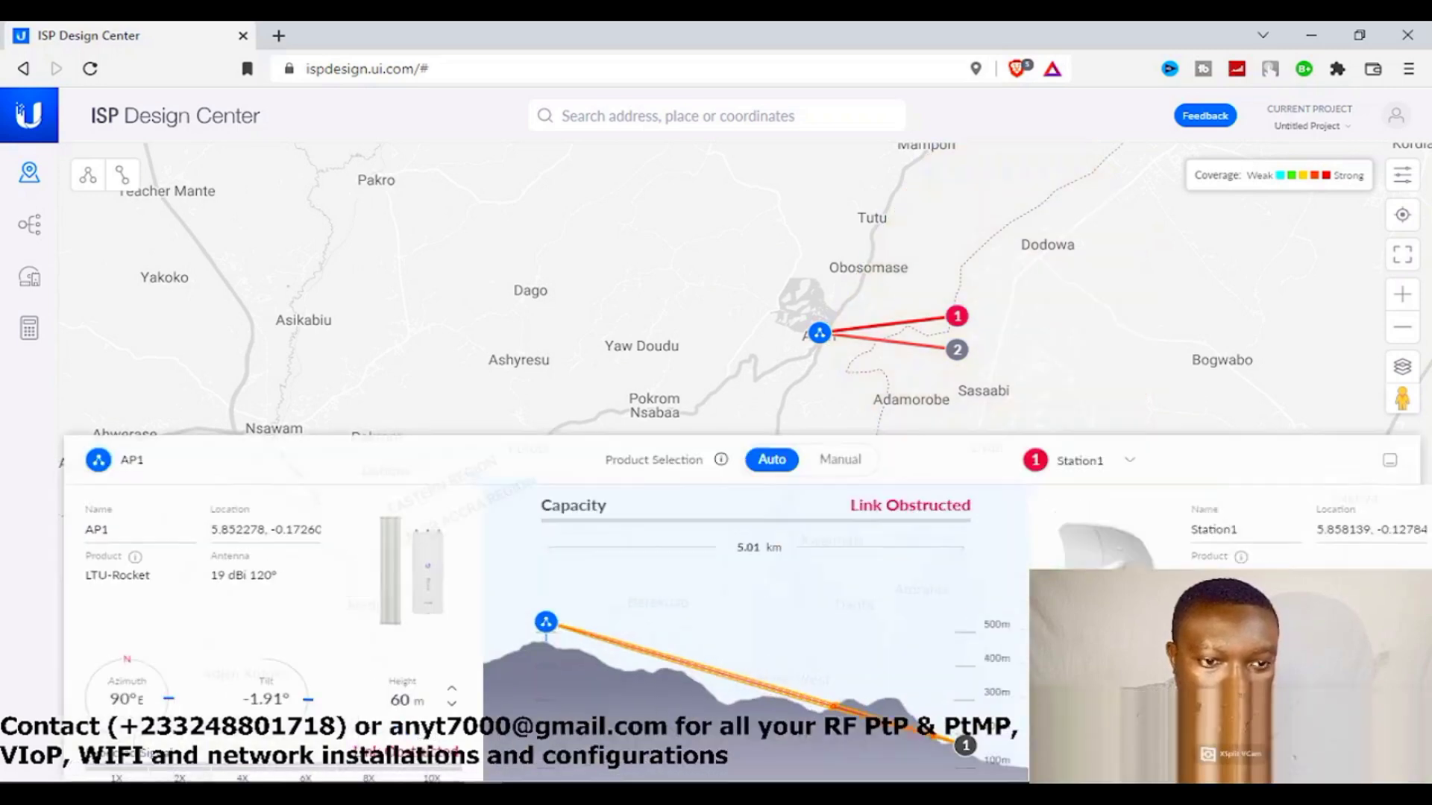
- Switch the link's product selection to Manual and place the cursor in the access point's location value
{"action": "left_click", "coordinate": [250, 519]}
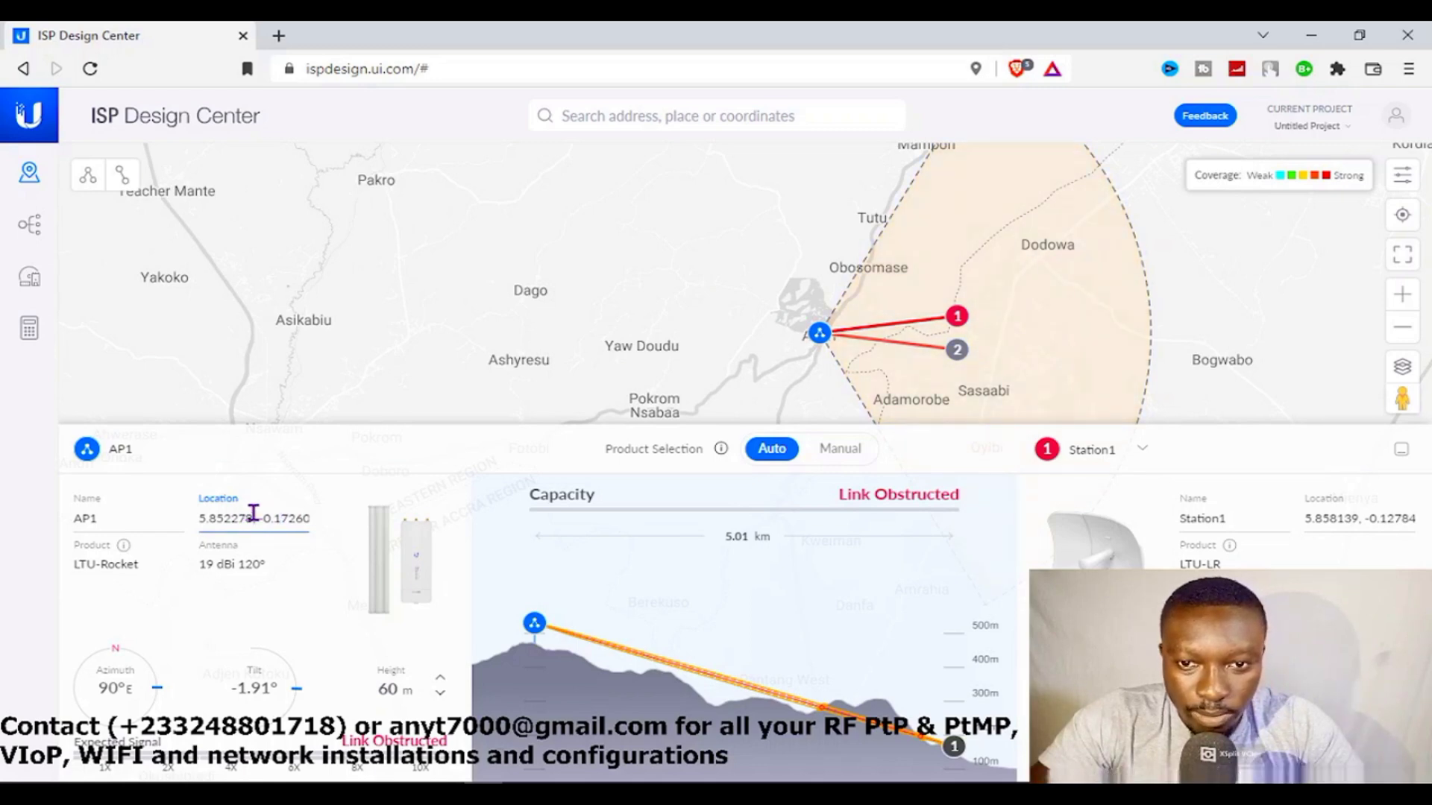
{"action": "left_click", "coordinate": [839, 449]}
{"action": "left_click", "coordinate": [280, 520]}
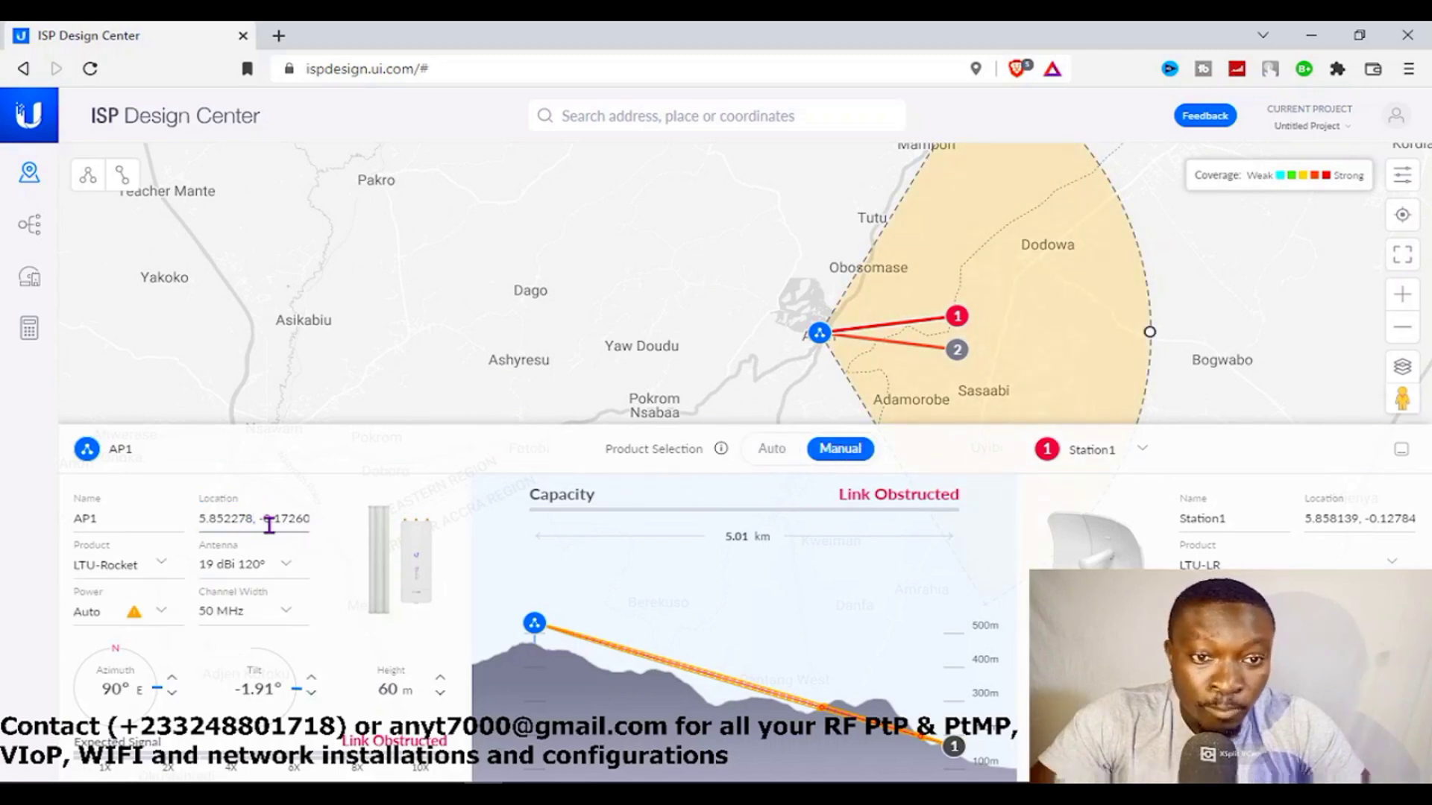
{"action": "left_click", "coordinate": [255, 516]}
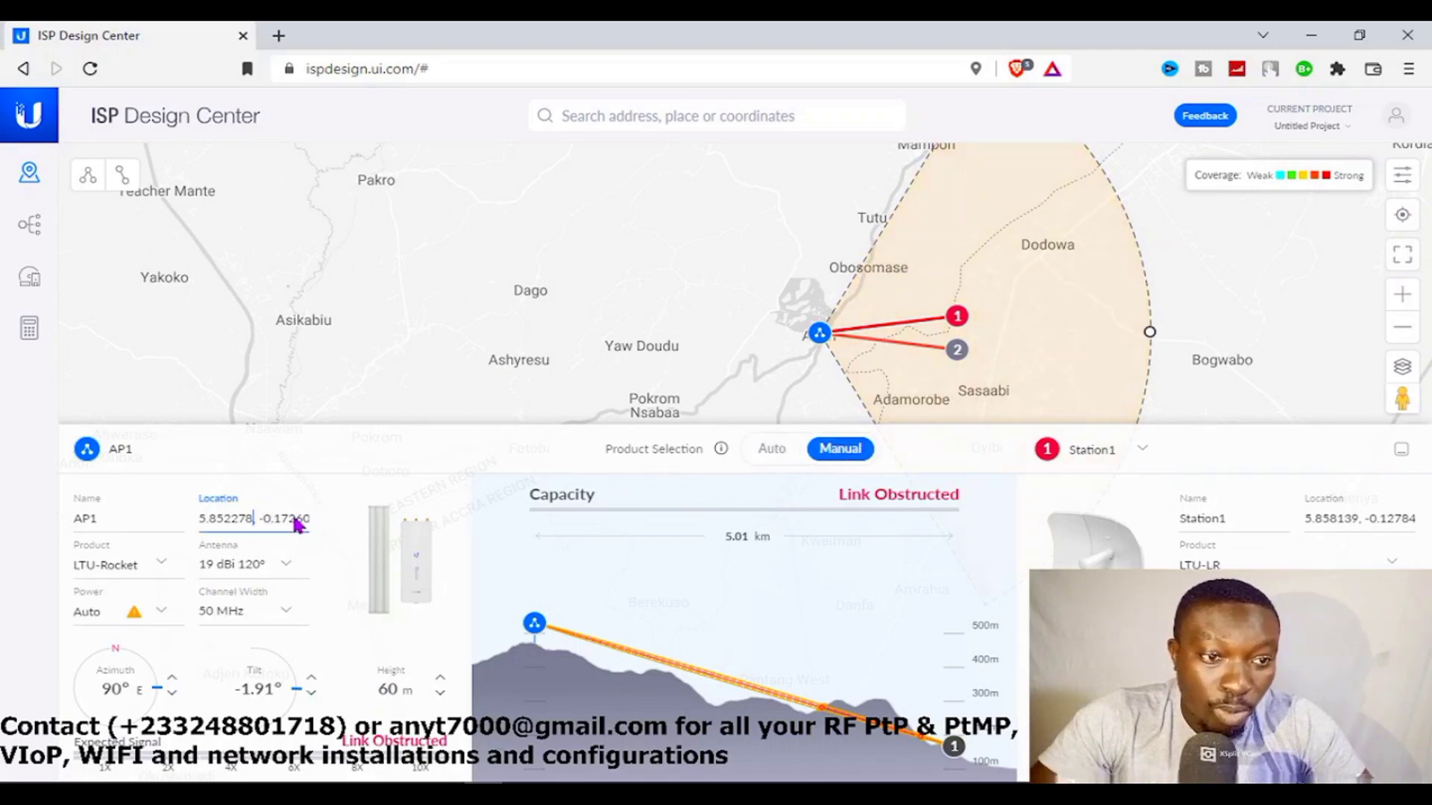
- Rename the access point at Aburi as BaseStation
{"action": "left_click", "coordinate": [104, 516]}
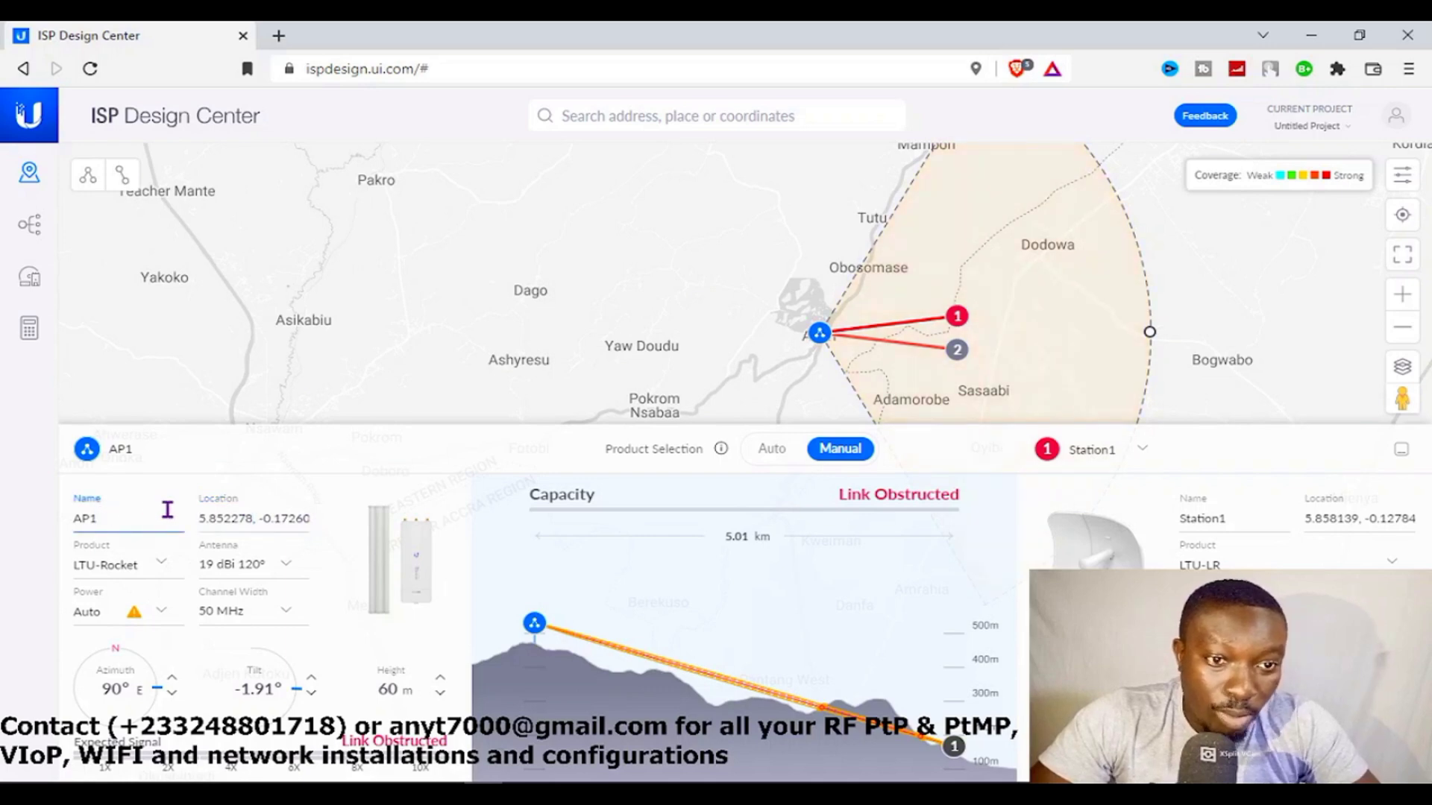
{"action": "left_click_drag", "start_coordinate": [167, 510], "coordinate": [45, 532]}
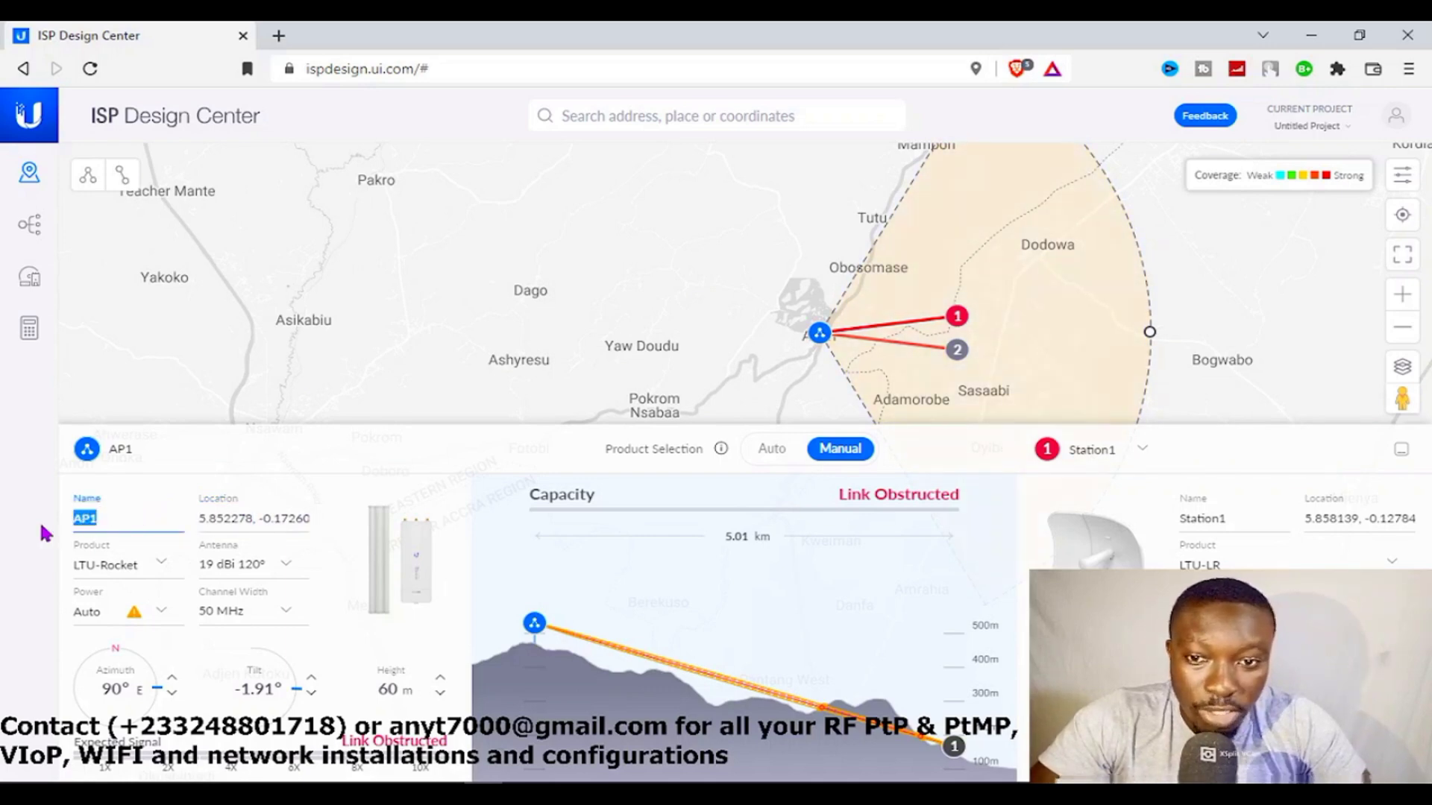
{"action": "type", "text": "Bast"}
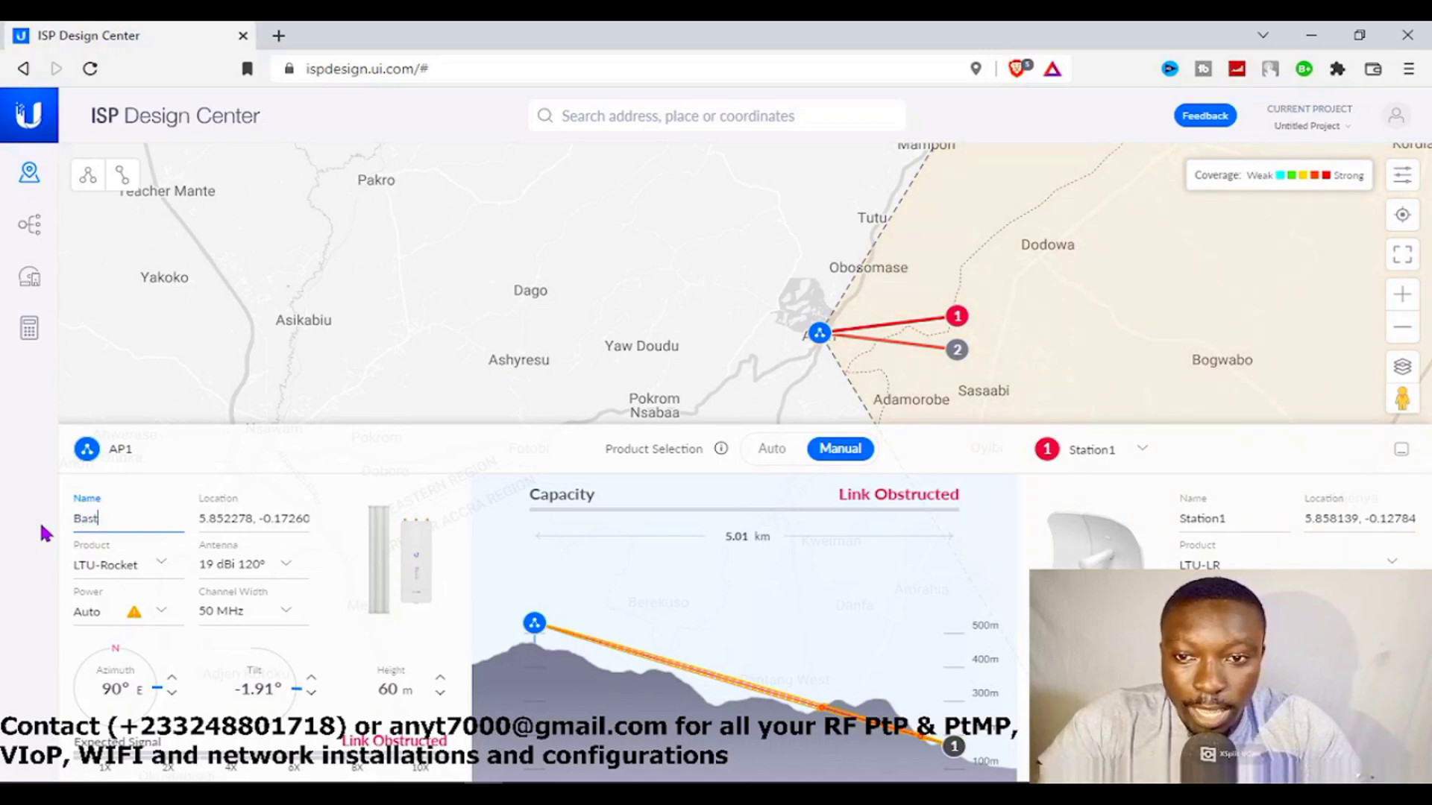
{"action": "key", "text": "BackSpace"}
{"action": "type", "text": "eStation"}
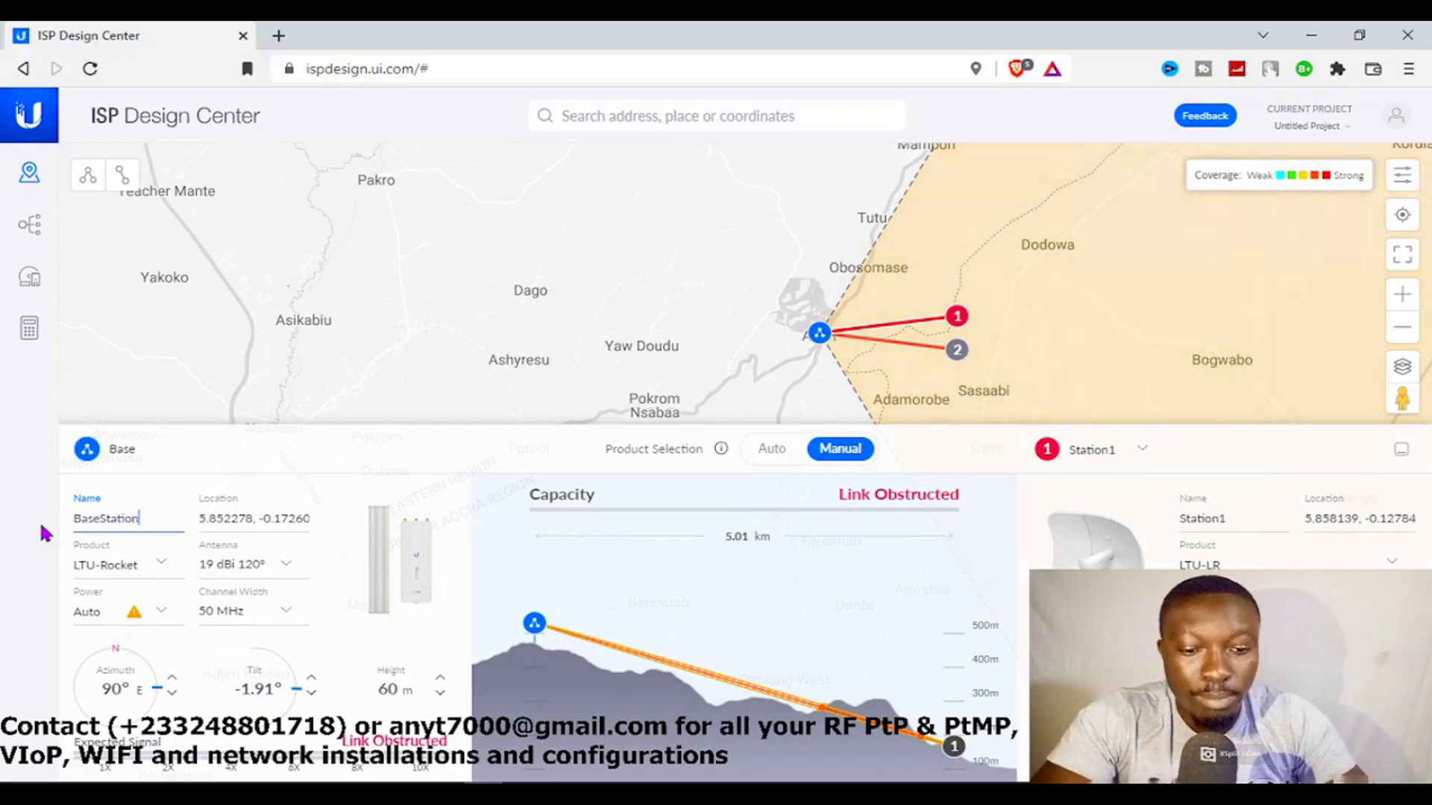
- Review the products offered as best for the BaseStation access point without changing the selection
{"action": "left_click", "coordinate": [165, 566]}
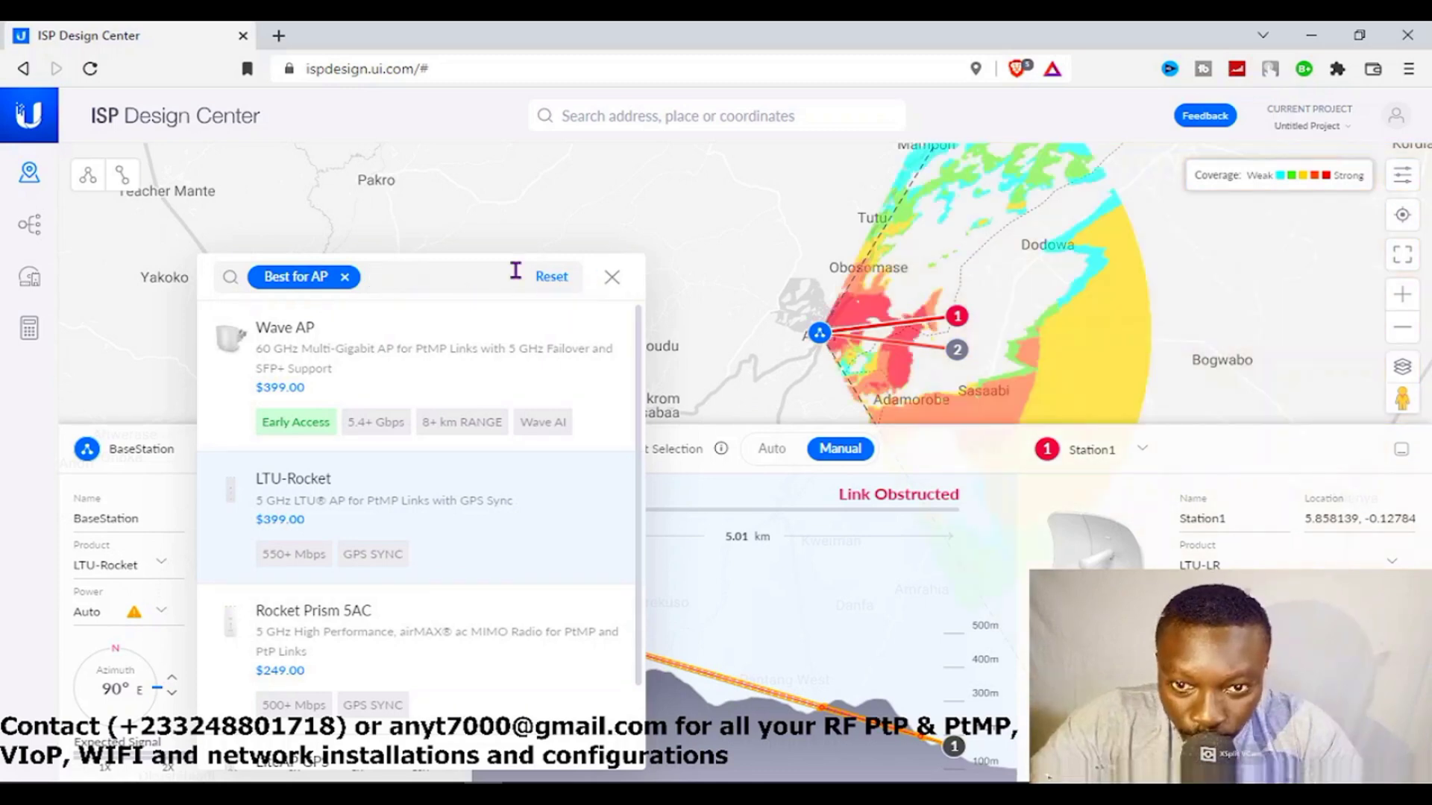
{"action": "left_click", "coordinate": [610, 277]}
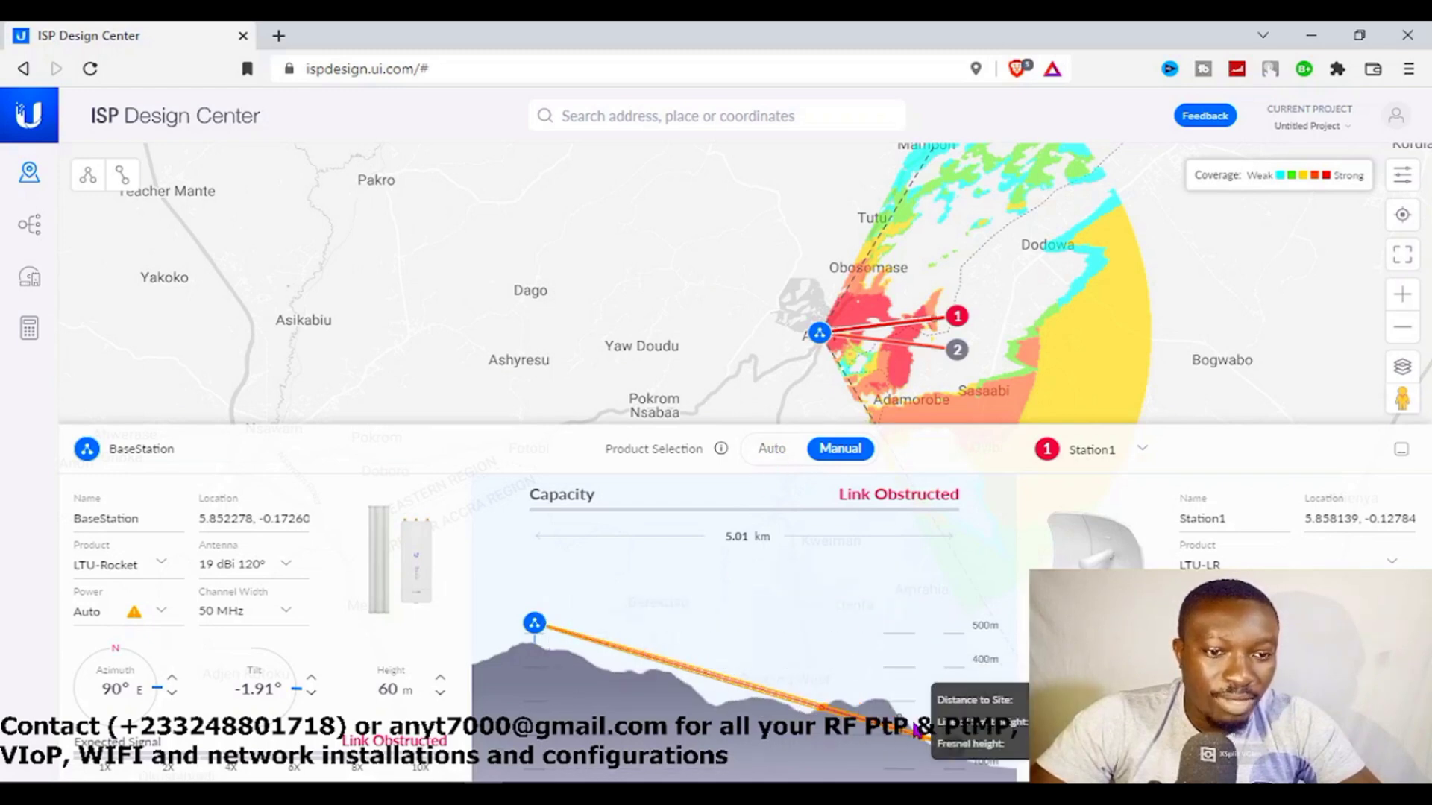
- Raise Station1 to about 167 m on the elevation profile and set the product selection to Auto
{"action": "left_click_drag", "start_coordinate": [963, 744], "coordinate": [964, 703]}
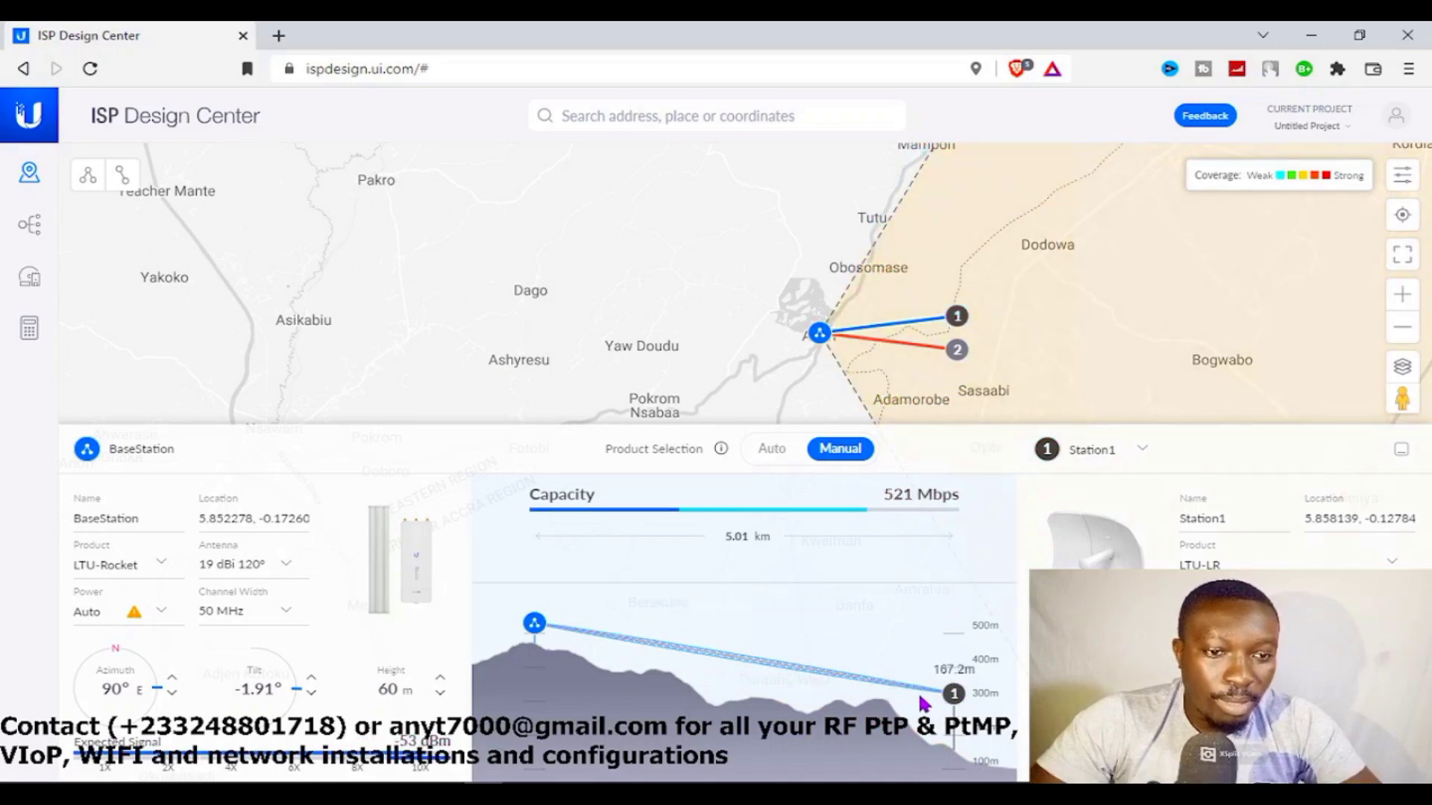
{"action": "left_click", "coordinate": [967, 697]}
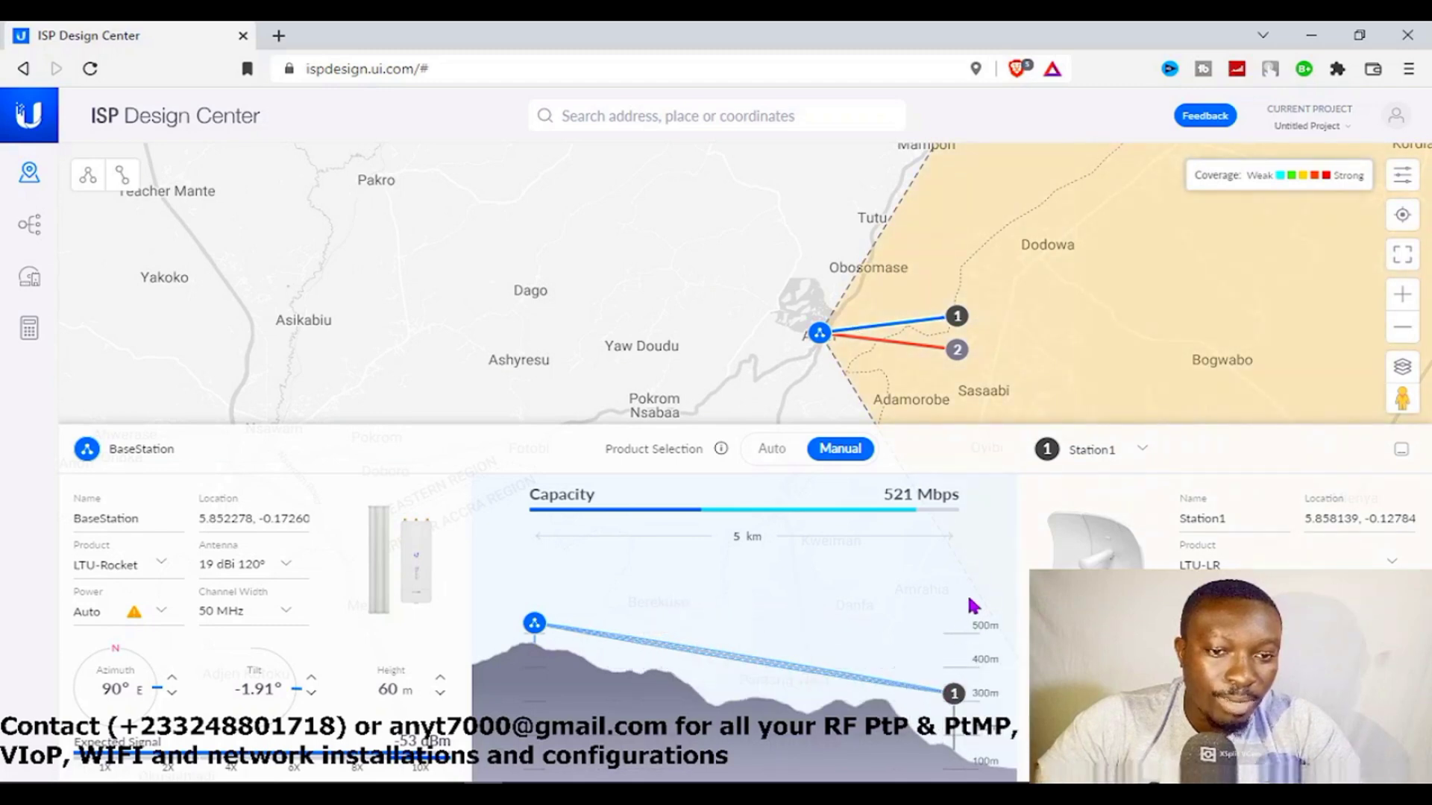
{"action": "left_click", "coordinate": [772, 449]}
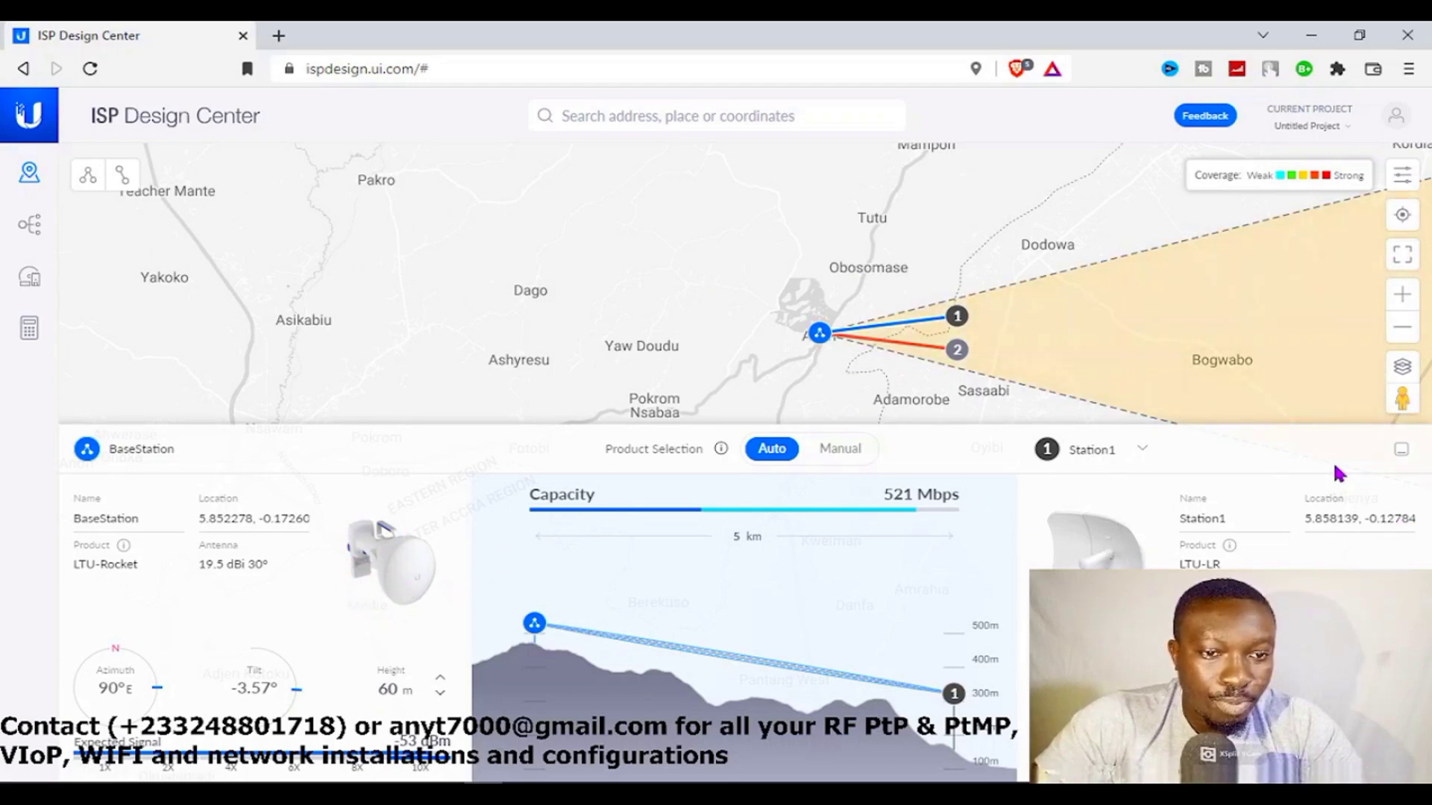
- Collapse the link details and examine BaseStation's station summary and the coverage strength around its two links on the map
{"action": "left_click", "coordinate": [1143, 451]}
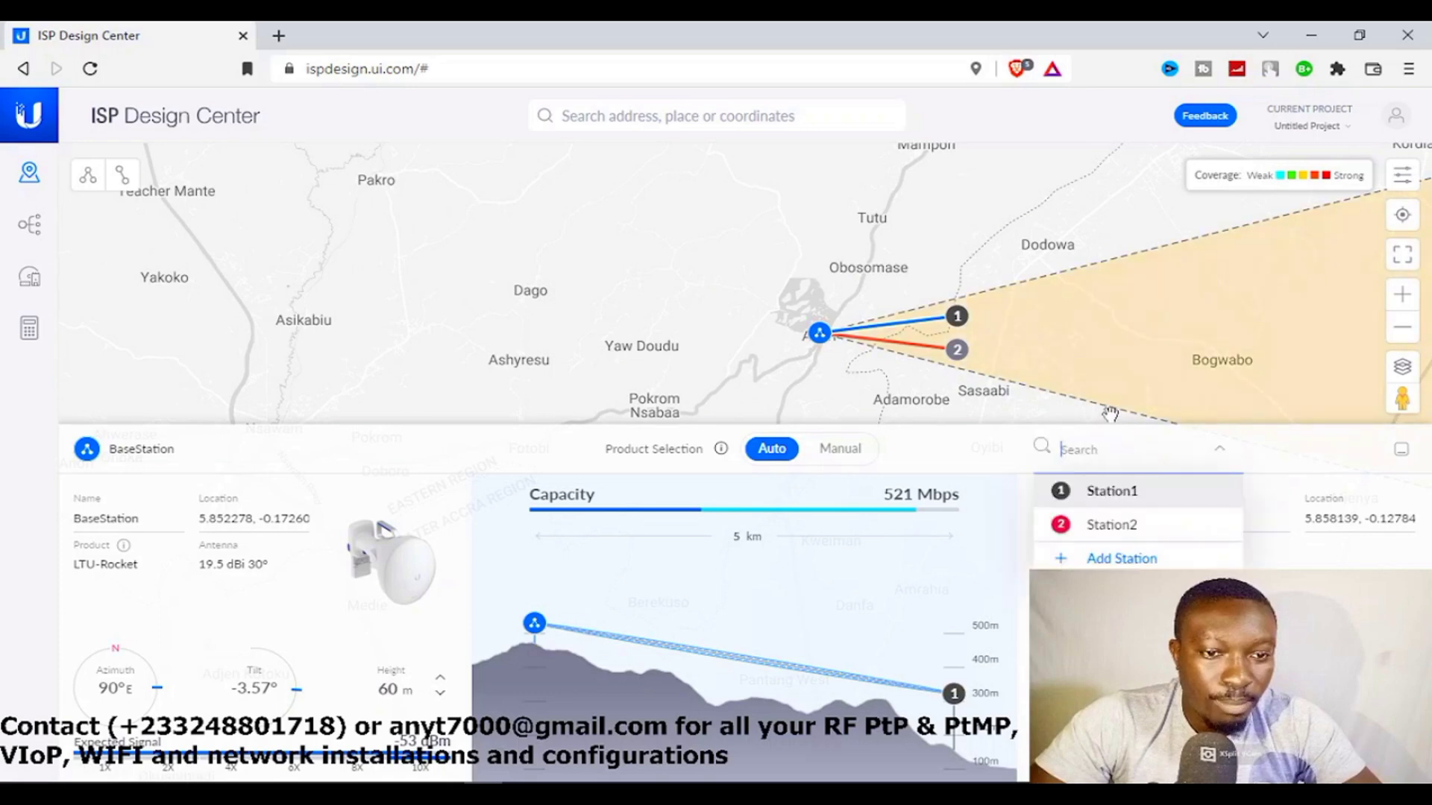
{"action": "left_click", "coordinate": [1401, 449]}
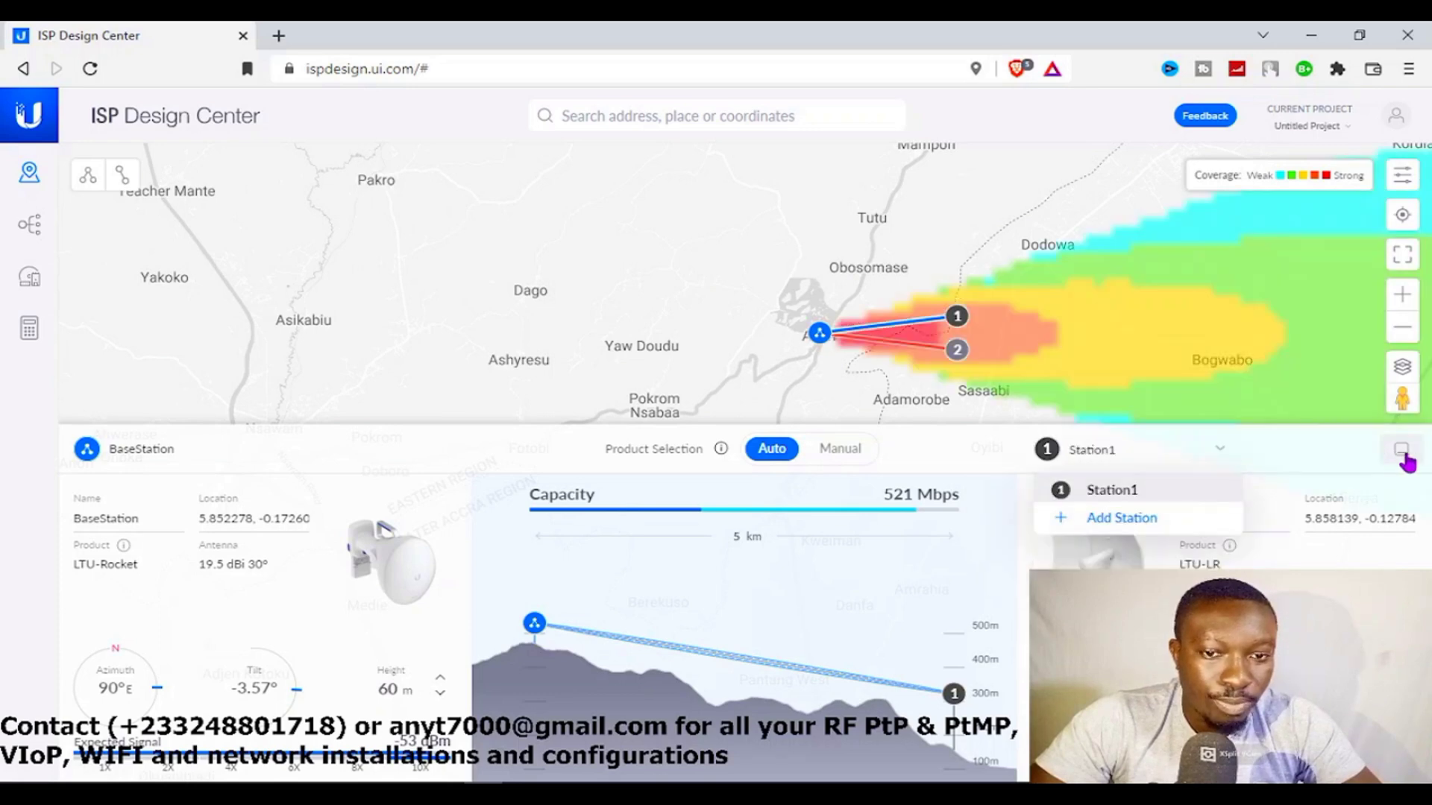
{"action": "left_click_drag", "start_coordinate": [1098, 423], "coordinate": [588, 617]}
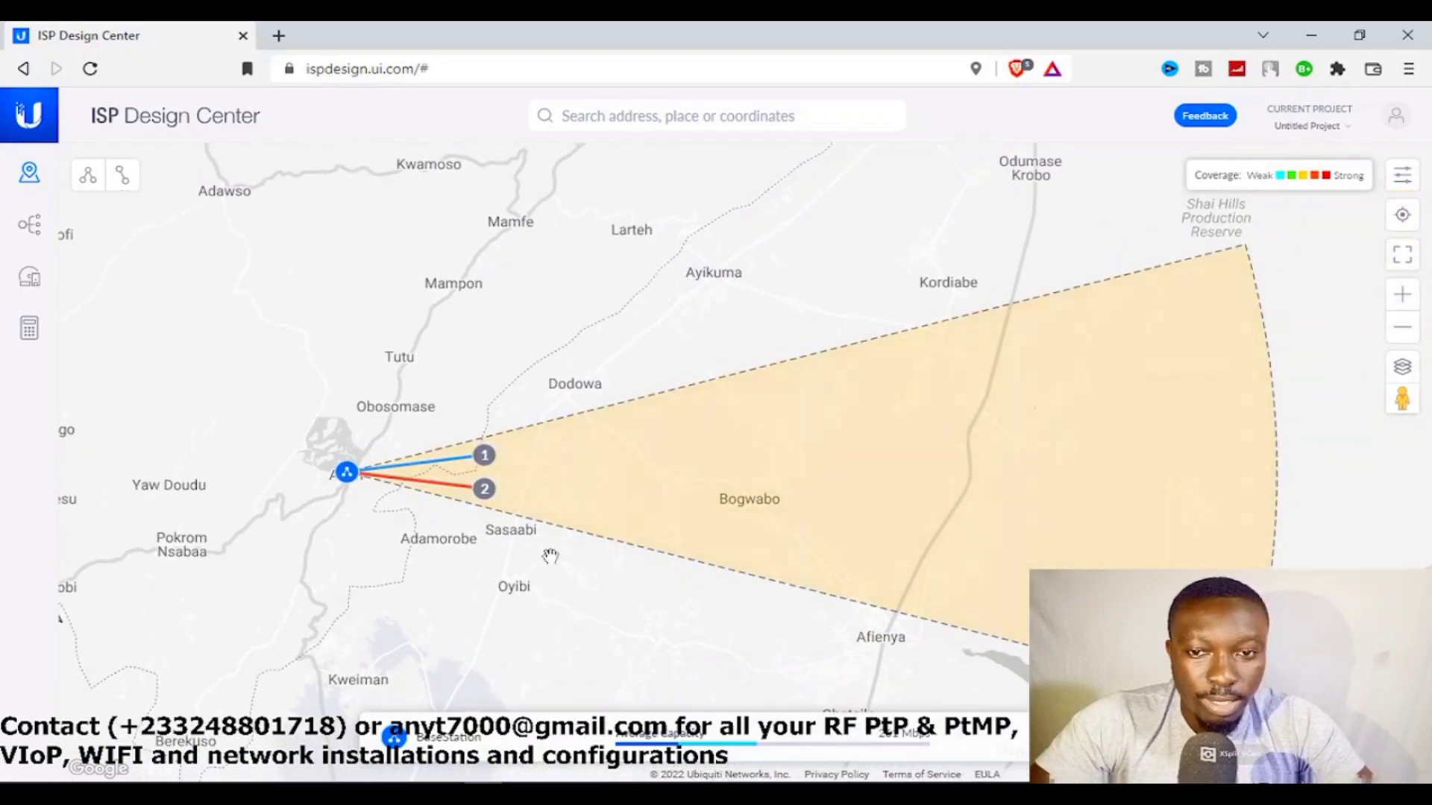
{"action": "left_click", "coordinate": [349, 471]}
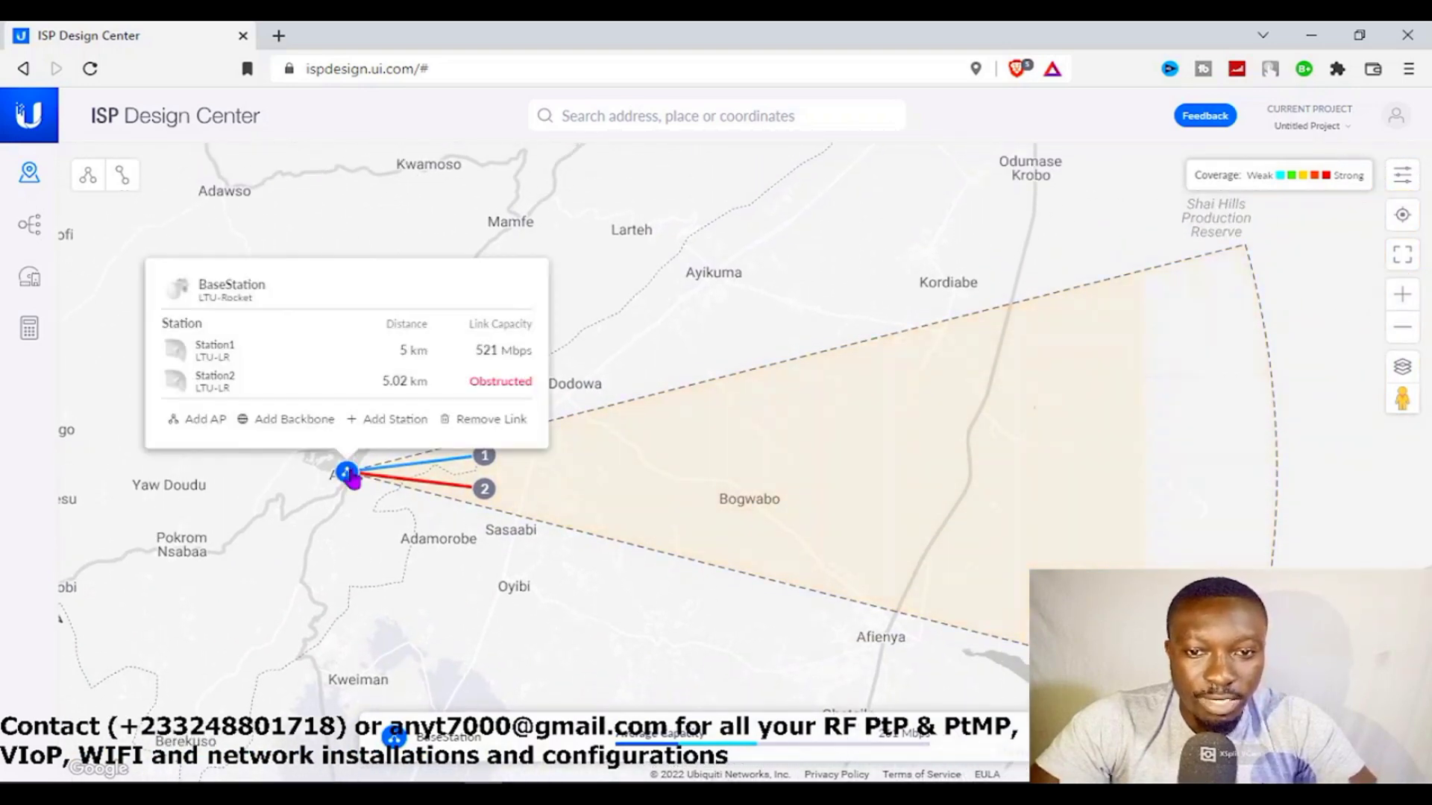
{"action": "left_click", "coordinate": [664, 402]}
{"action": "left_click", "coordinate": [347, 473]}
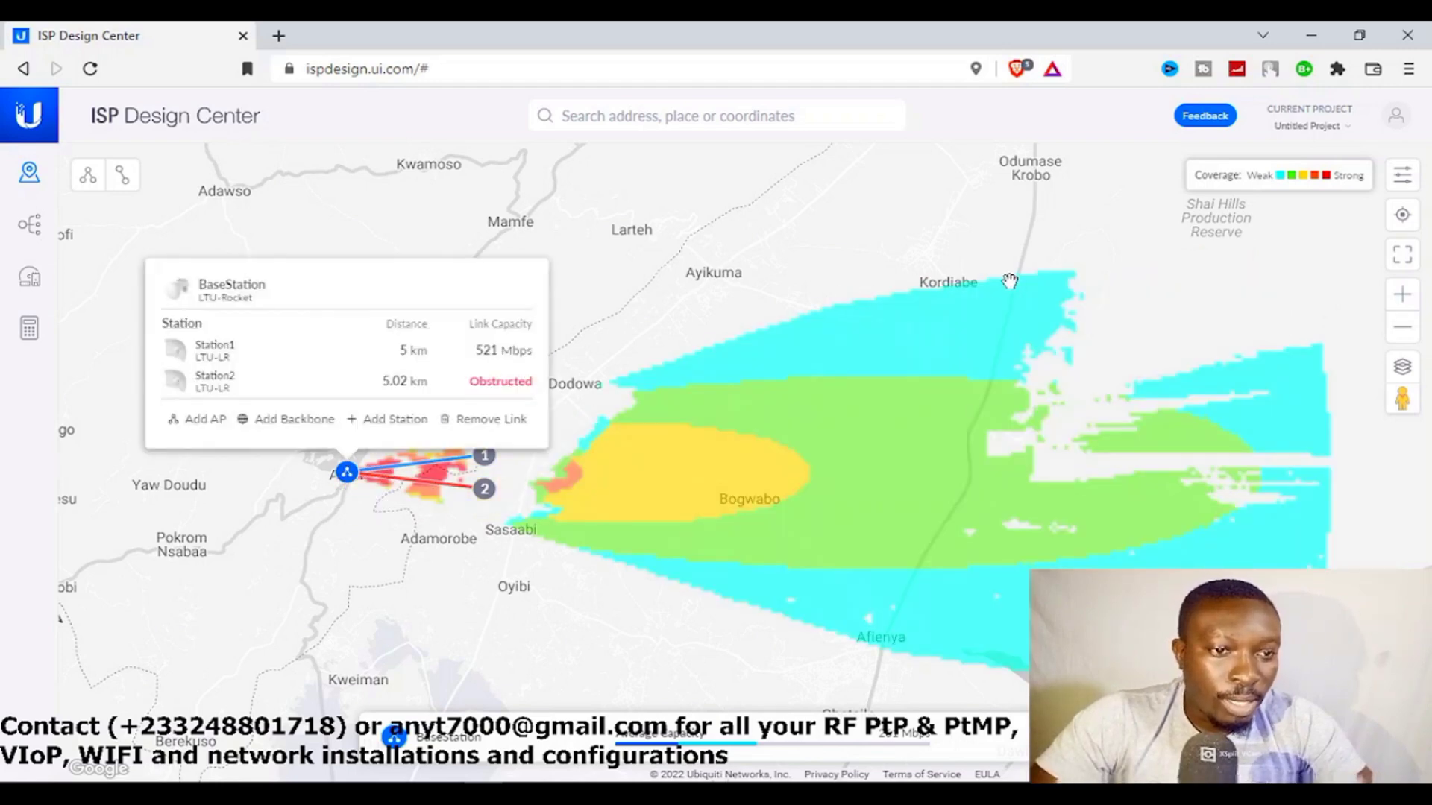
{"action": "left_click", "coordinate": [1018, 355]}
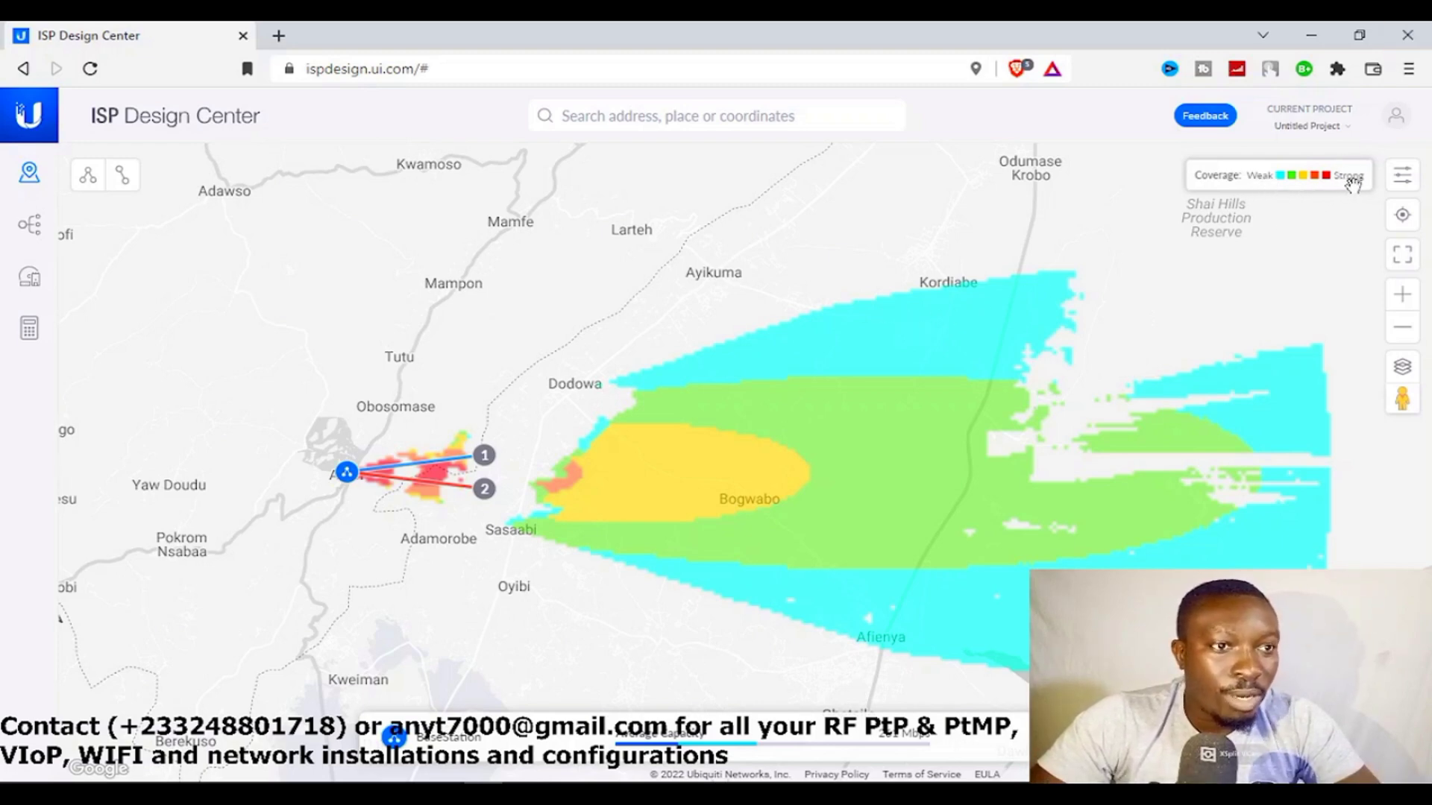
- Move Station1 to about 12.5 km from BaseStation, southeast of Dodowa, and Station2 to about 14.1 km away, near Bogwabo
{"action": "left_click", "coordinate": [481, 467]}
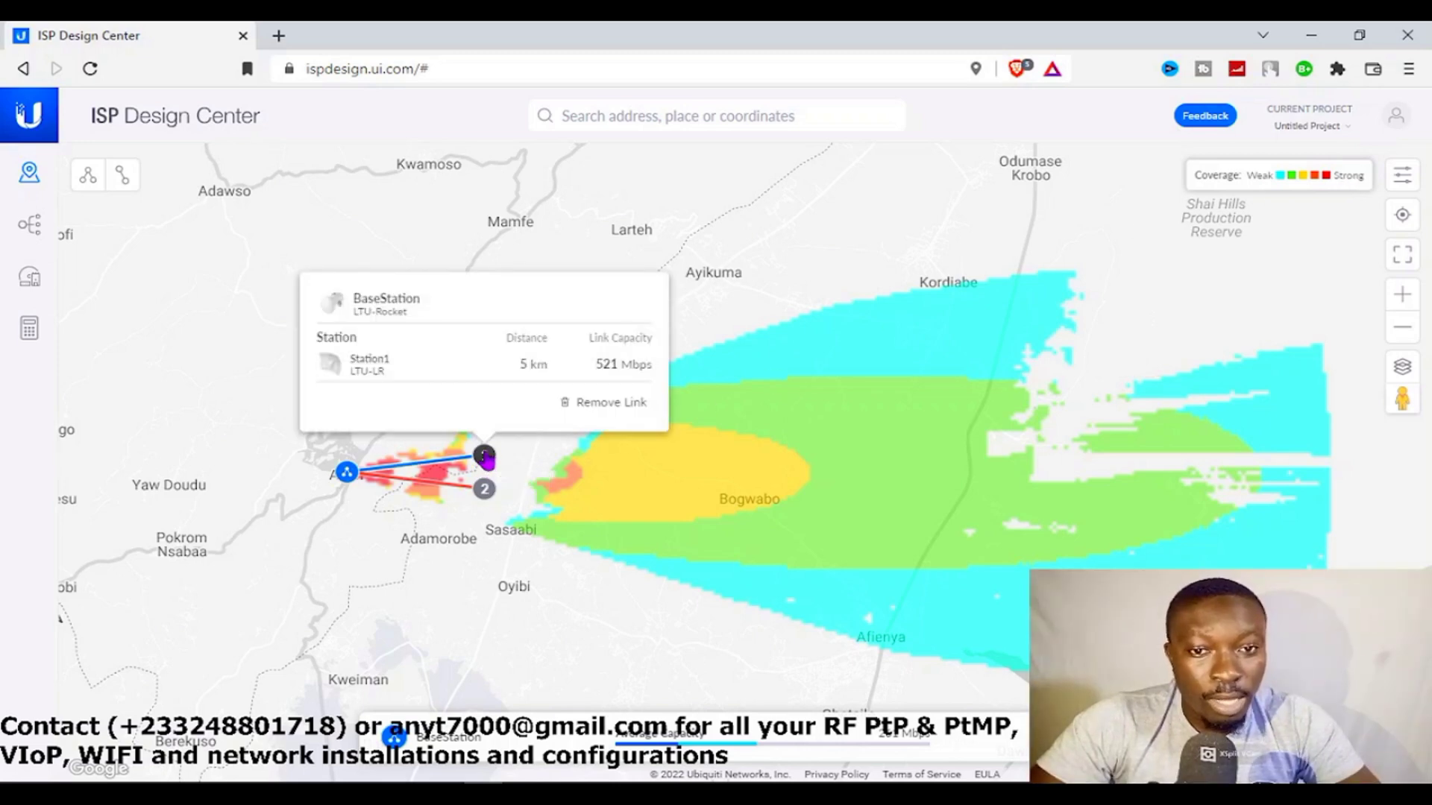
{"action": "mouse_move", "coordinate": [486, 460]}
{"action": "left_mouse_down"}
{"action": "mouse_move", "coordinate": [589, 415]}
{"action": "mouse_move", "coordinate": [694, 406]}
{"action": "left_mouse_up"}
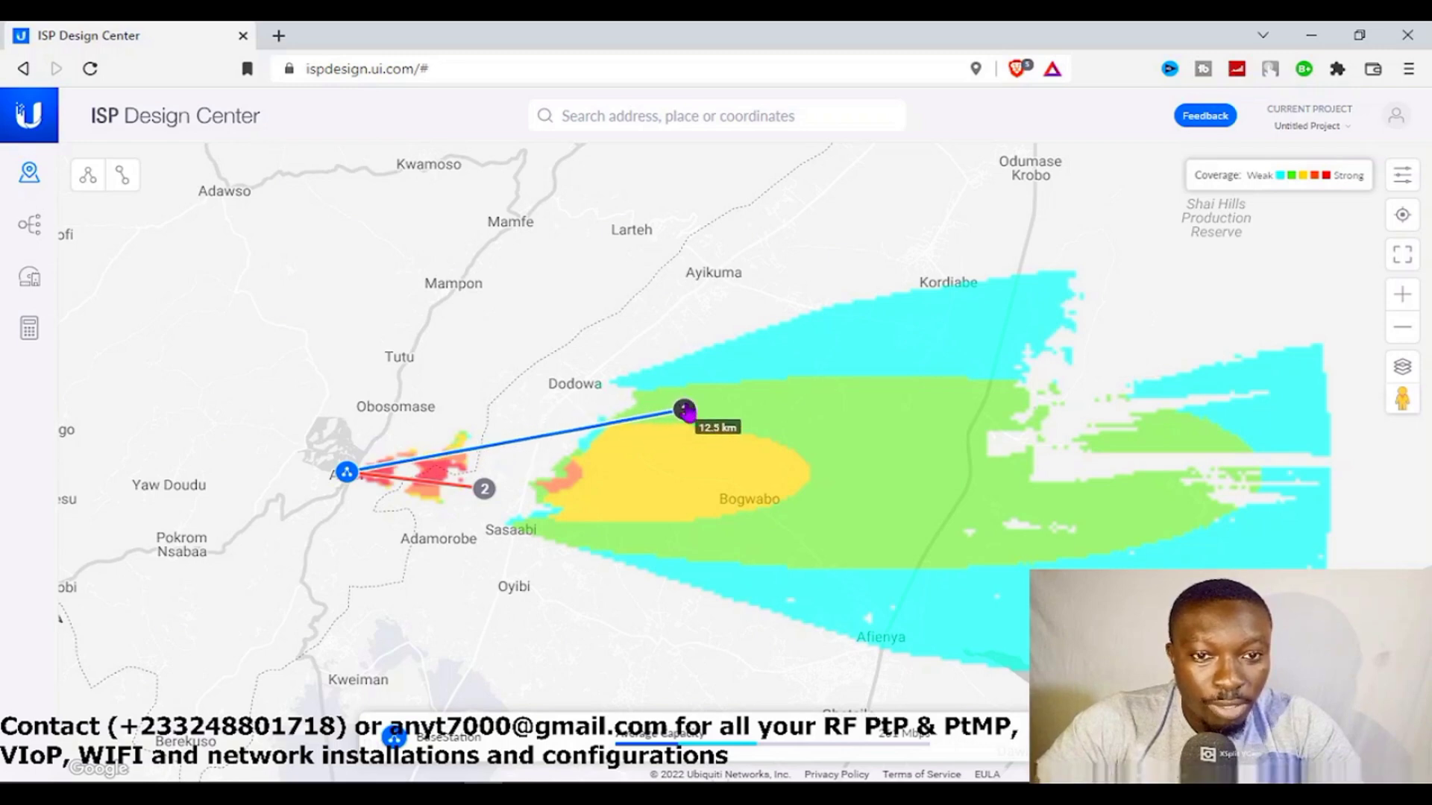
{"action": "left_click", "coordinate": [486, 491]}
{"action": "mouse_move", "coordinate": [491, 496]}
{"action": "left_mouse_down"}
{"action": "mouse_move", "coordinate": [642, 505]}
{"action": "mouse_move", "coordinate": [735, 531]}
{"action": "left_mouse_up"}
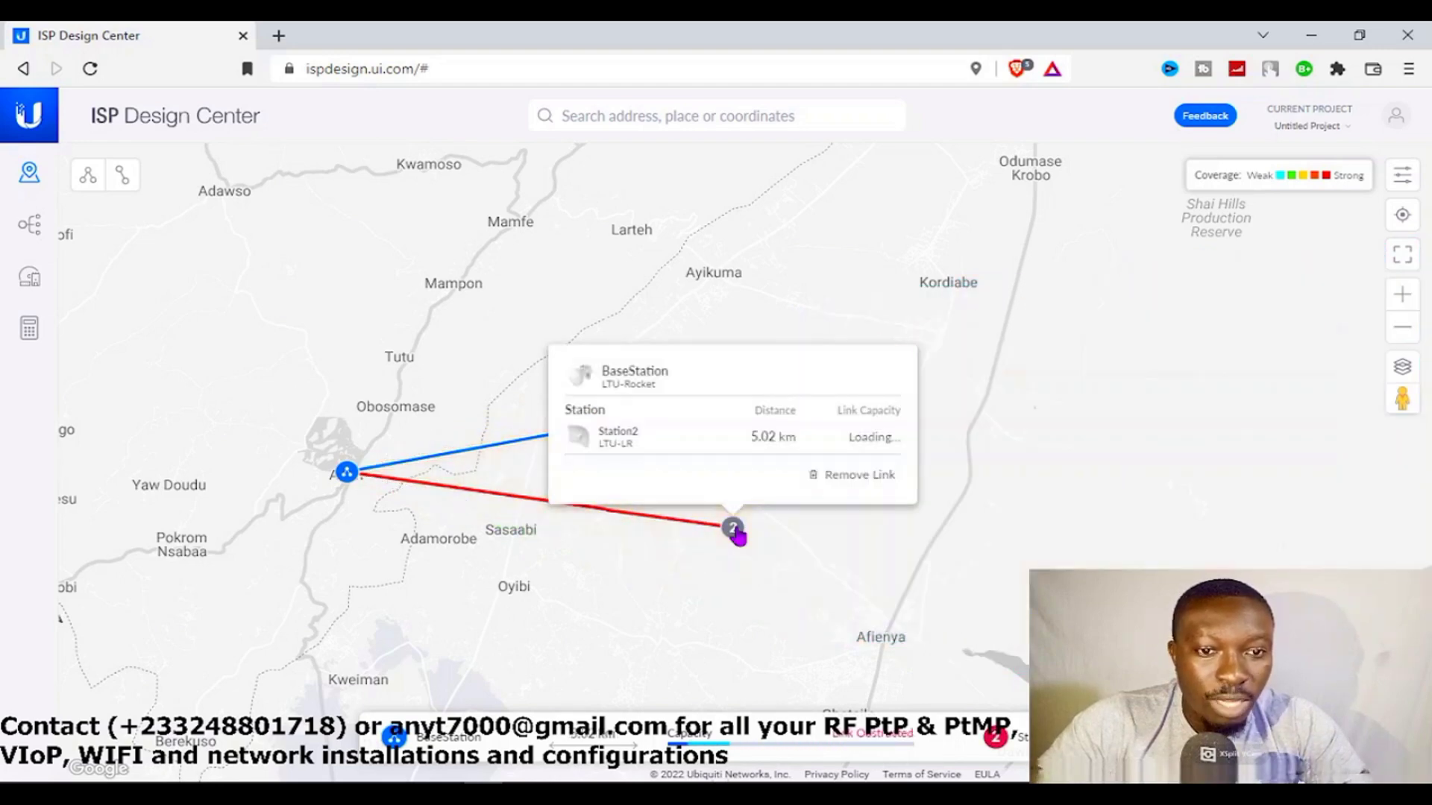
{"action": "left_click", "coordinate": [735, 532]}
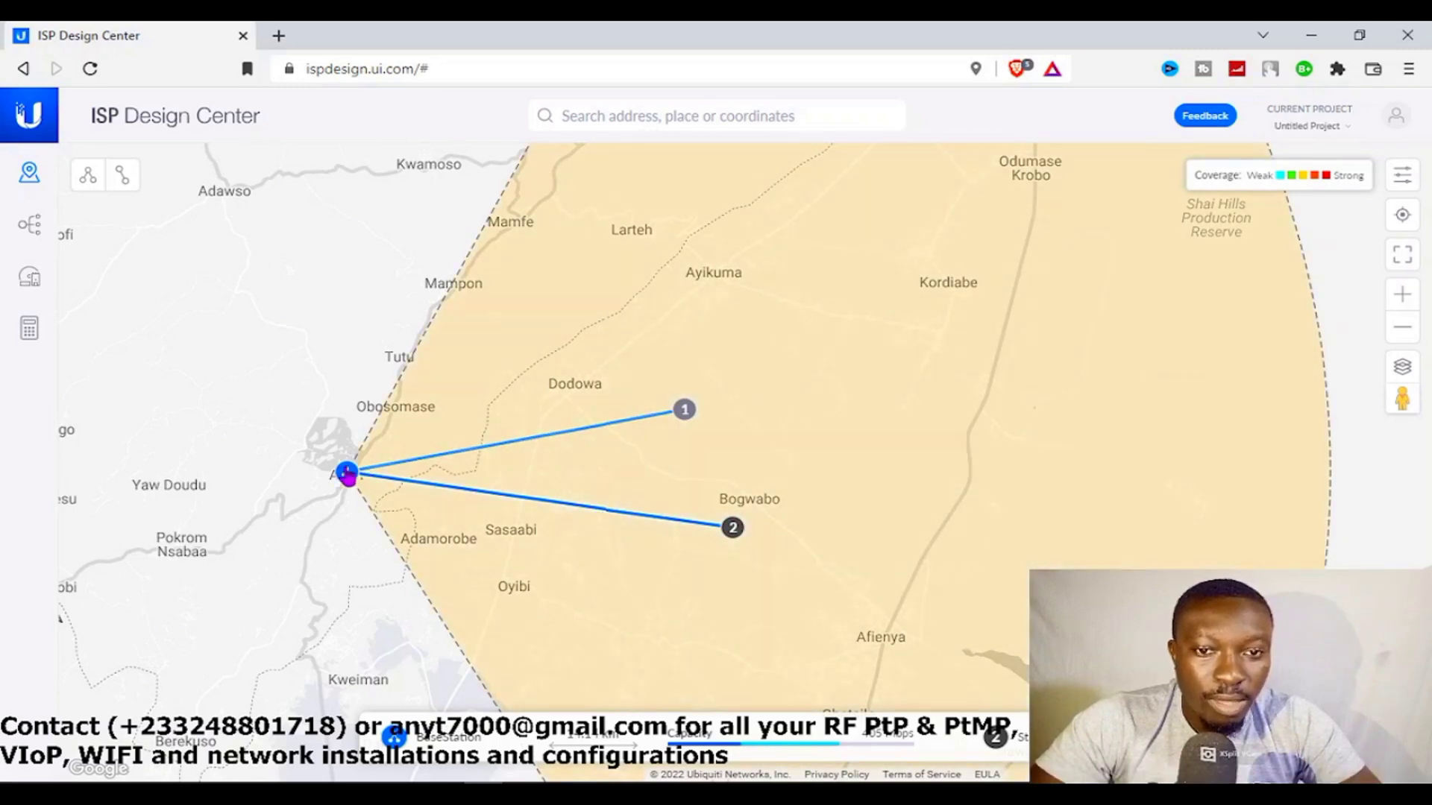
- Examine BaseStation's coverage map from Chondawnya and the Shai Hills down to Tema and Accra, checking where the signal is strong or weak
{"action": "left_click", "coordinate": [347, 472]}
{"action": "left_click", "coordinate": [643, 425]}
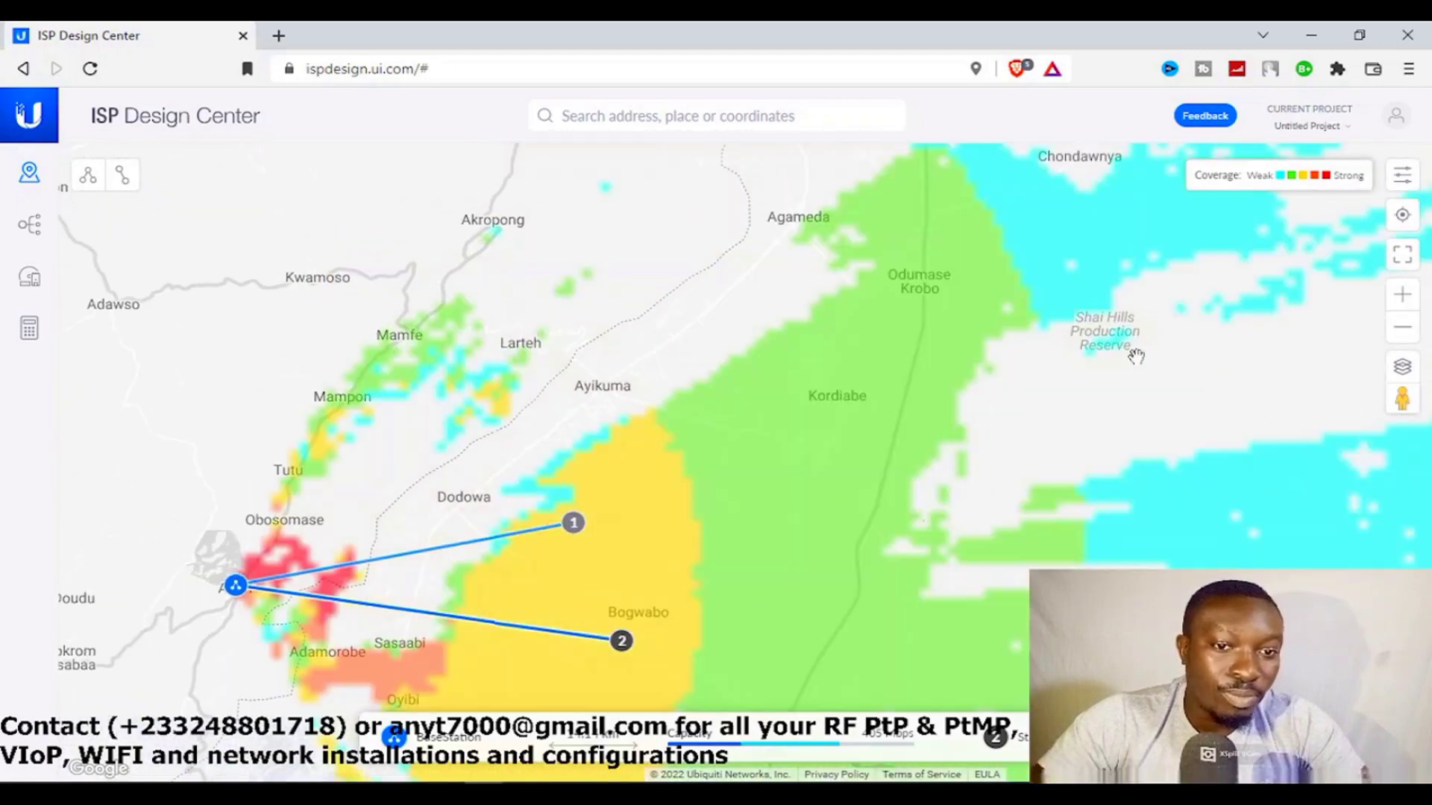
{"action": "left_click_drag", "start_coordinate": [1136, 357], "coordinate": [581, 559]}
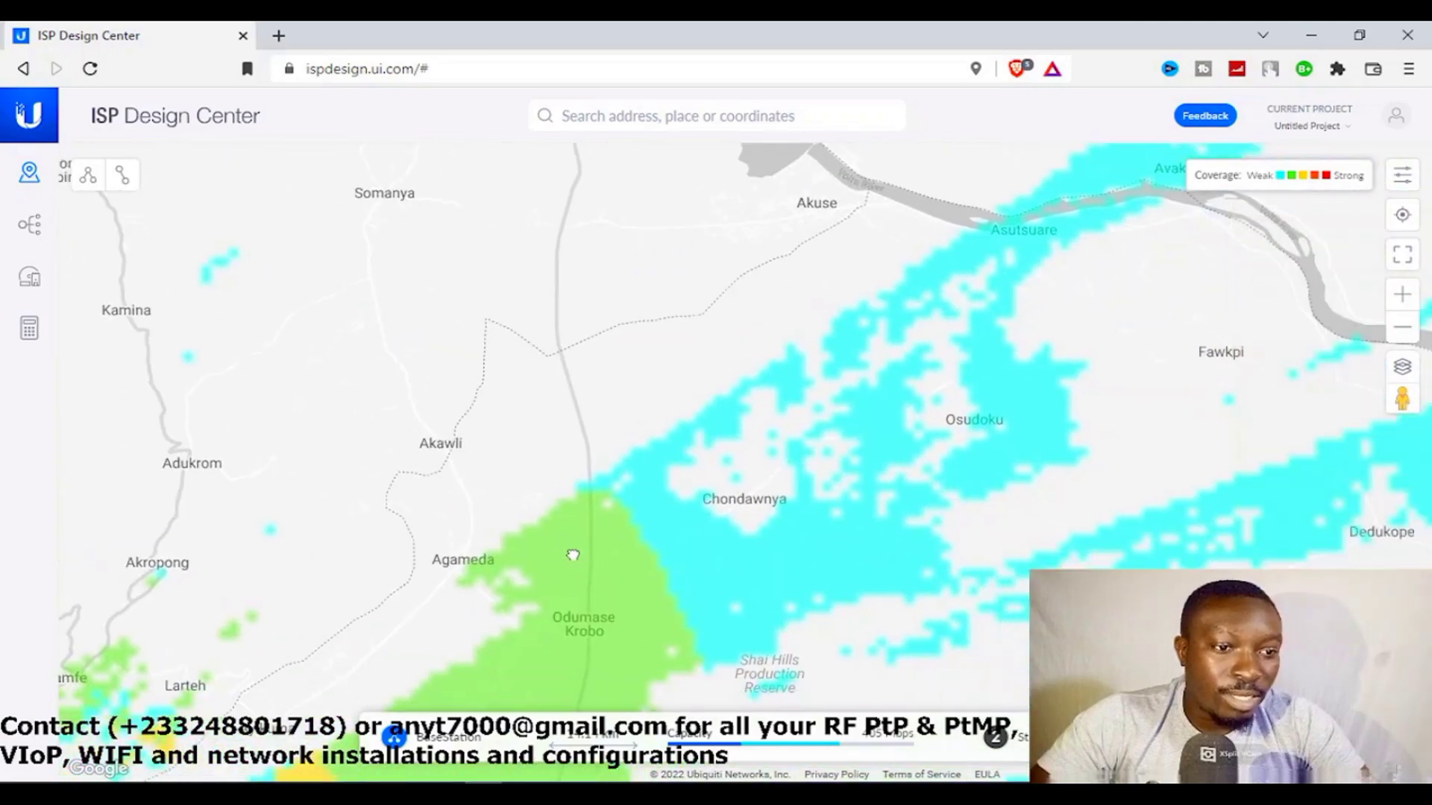
{"action": "left_click_drag", "start_coordinate": [994, 589], "coordinate": [761, 281]}
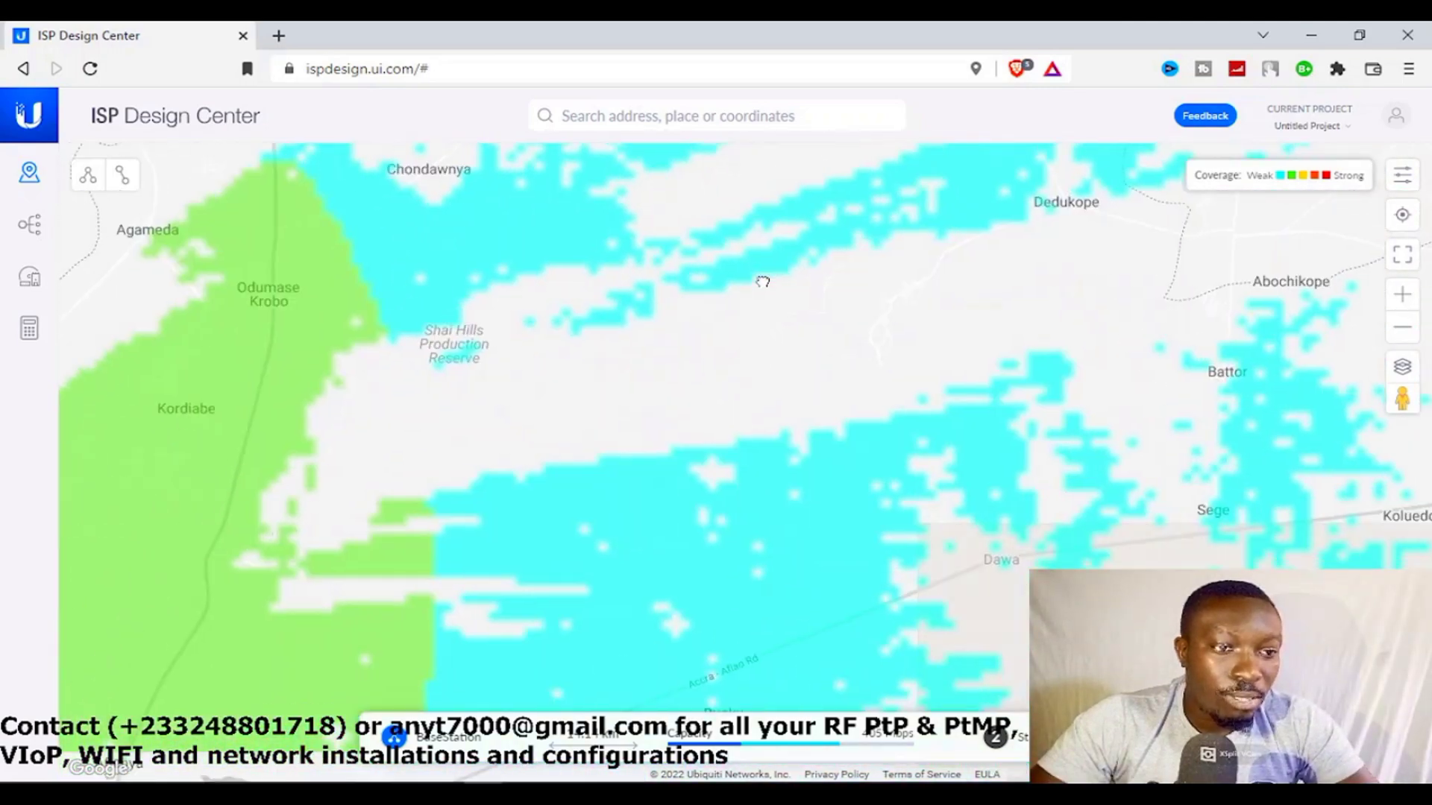
{"action": "left_click_drag", "start_coordinate": [560, 517], "coordinate": [959, 310]}
{"action": "left_click_drag", "start_coordinate": [555, 580], "coordinate": [681, 306]}
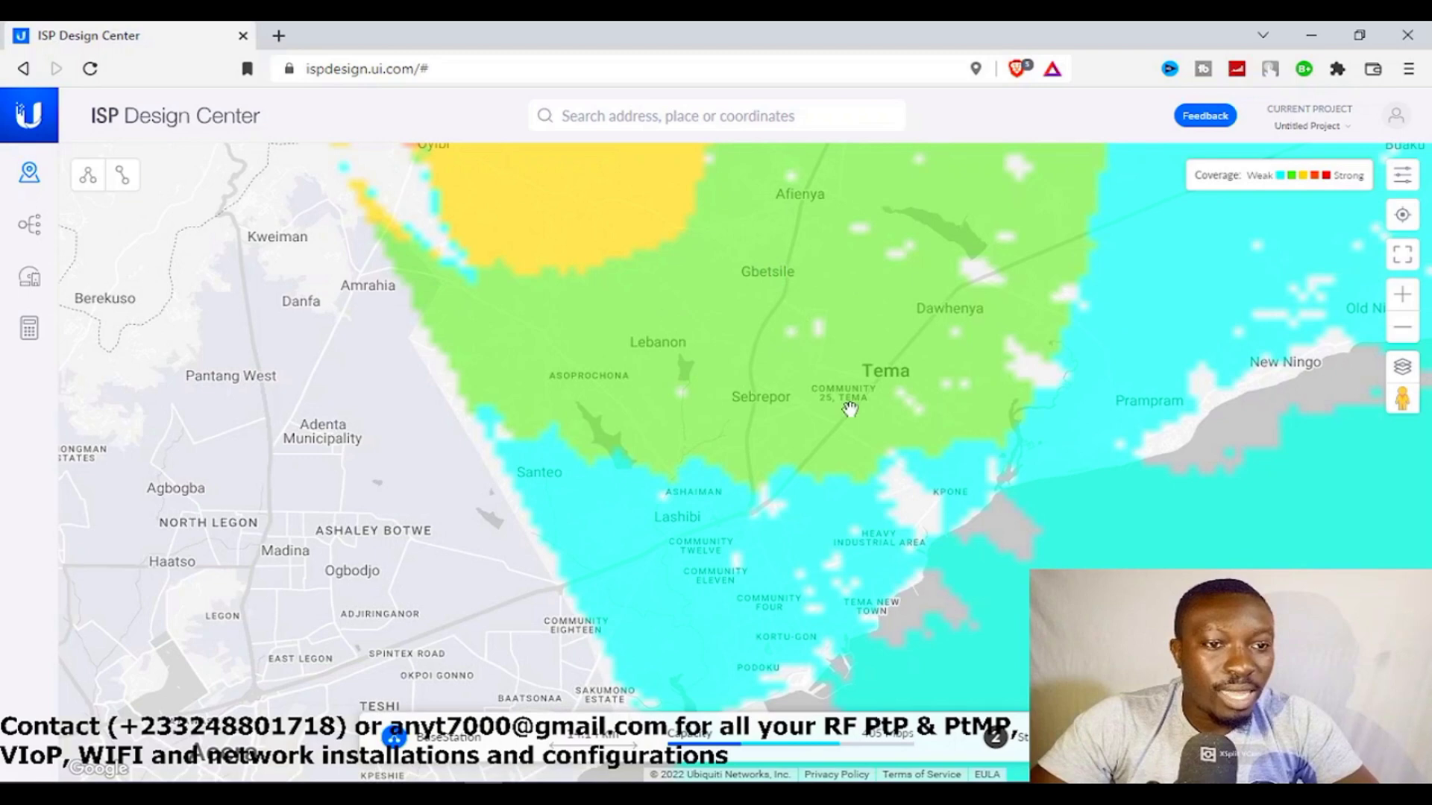
{"action": "left_click_drag", "start_coordinate": [937, 525], "coordinate": [940, 527]}
{"action": "left_click_drag", "start_coordinate": [719, 225], "coordinate": [862, 504]}
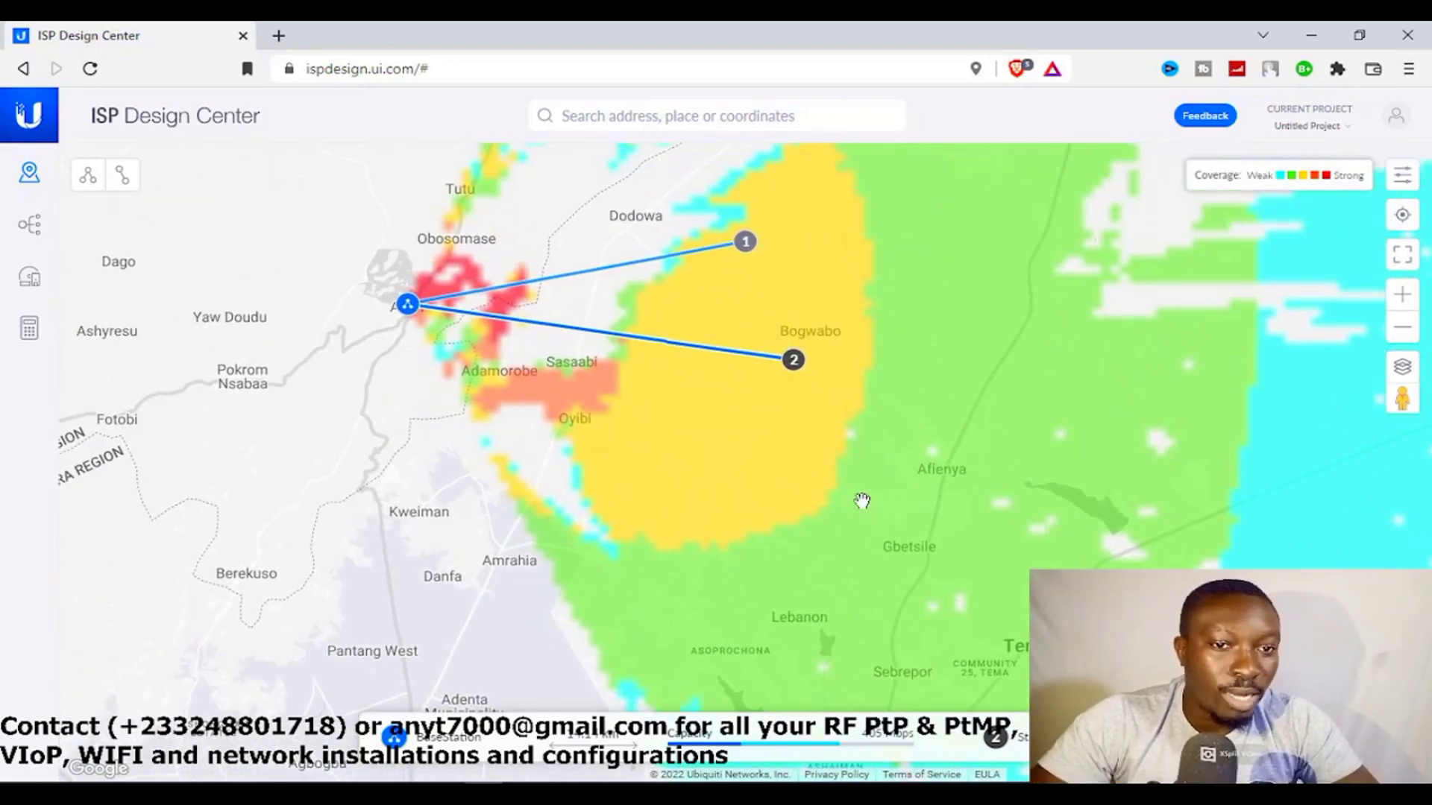
{"action": "left_click_drag", "start_coordinate": [610, 428], "coordinate": [942, 529]}
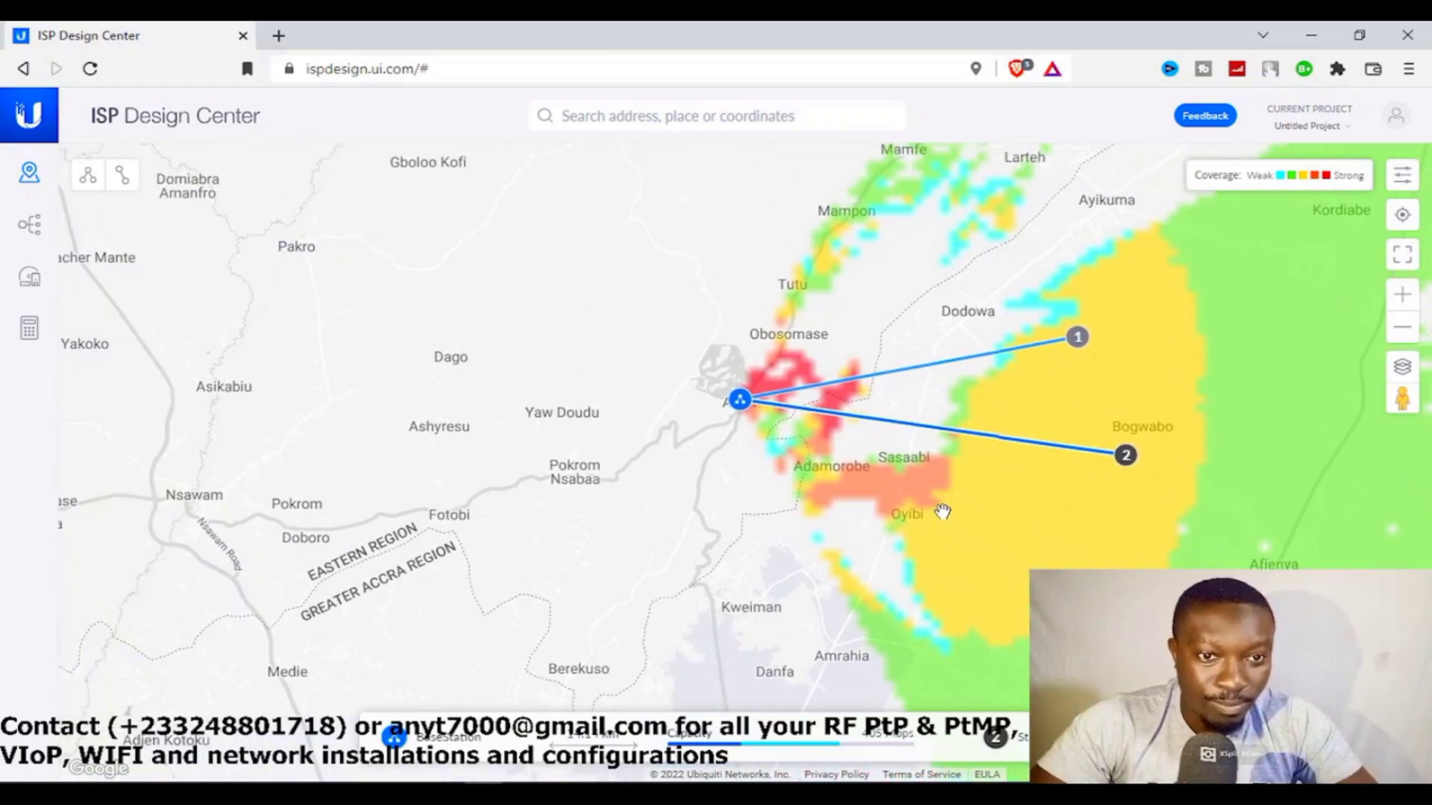
{"action": "left_click_drag", "start_coordinate": [918, 219], "coordinate": [1030, 381]}
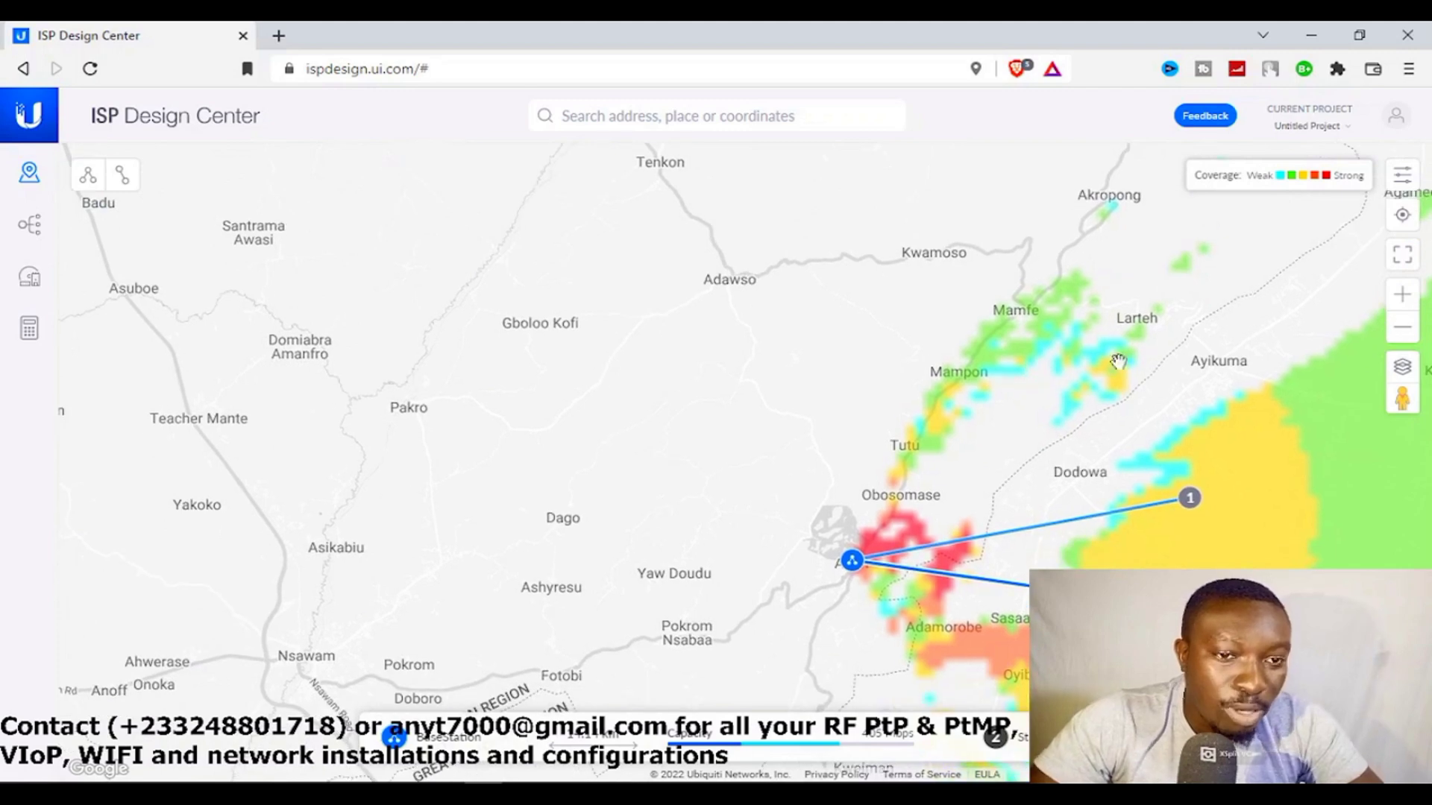
{"action": "left_click", "coordinate": [1400, 331]}
{"action": "left_click", "coordinate": [1400, 333]}
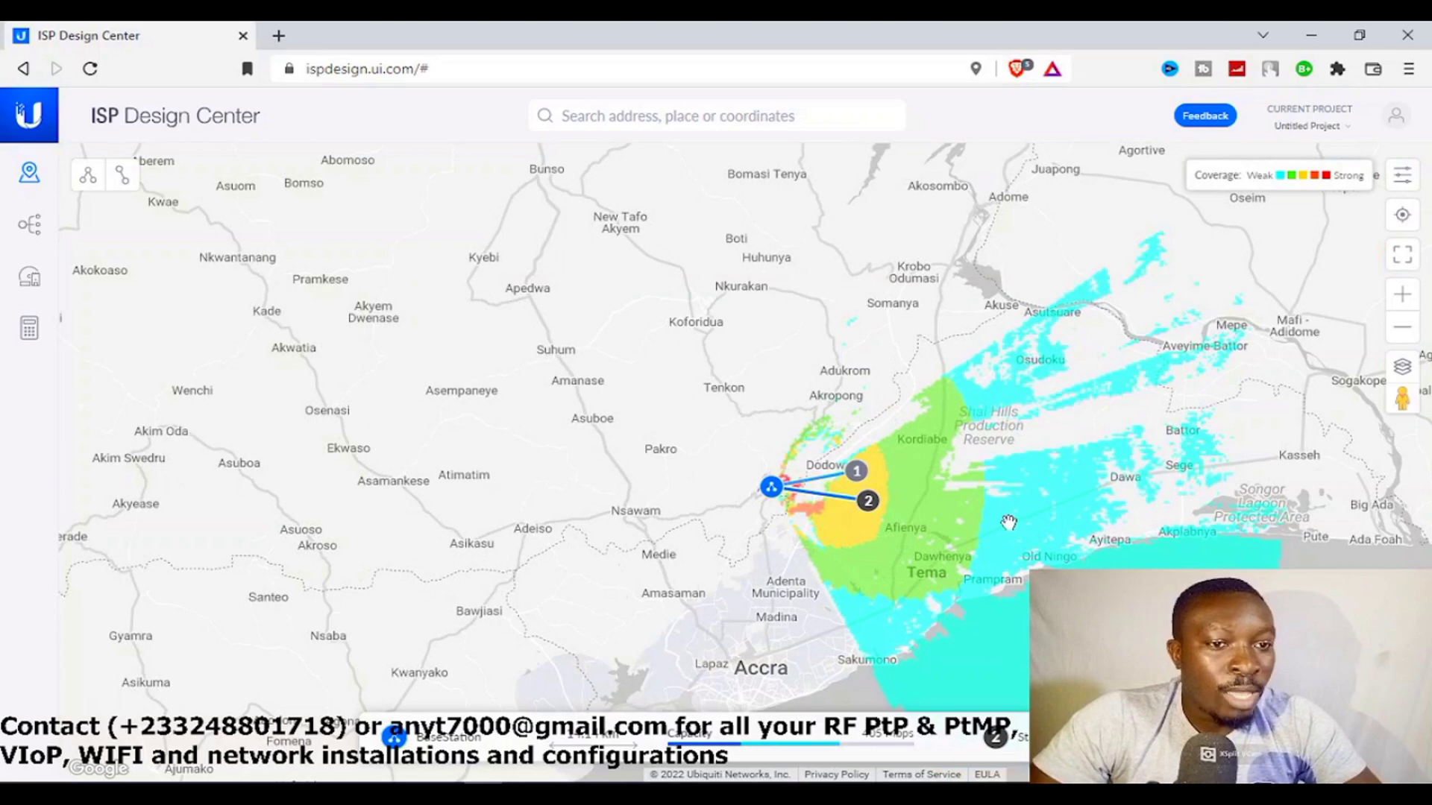
{"action": "left_click_drag", "start_coordinate": [1402, 596], "coordinate": [1378, 364]}
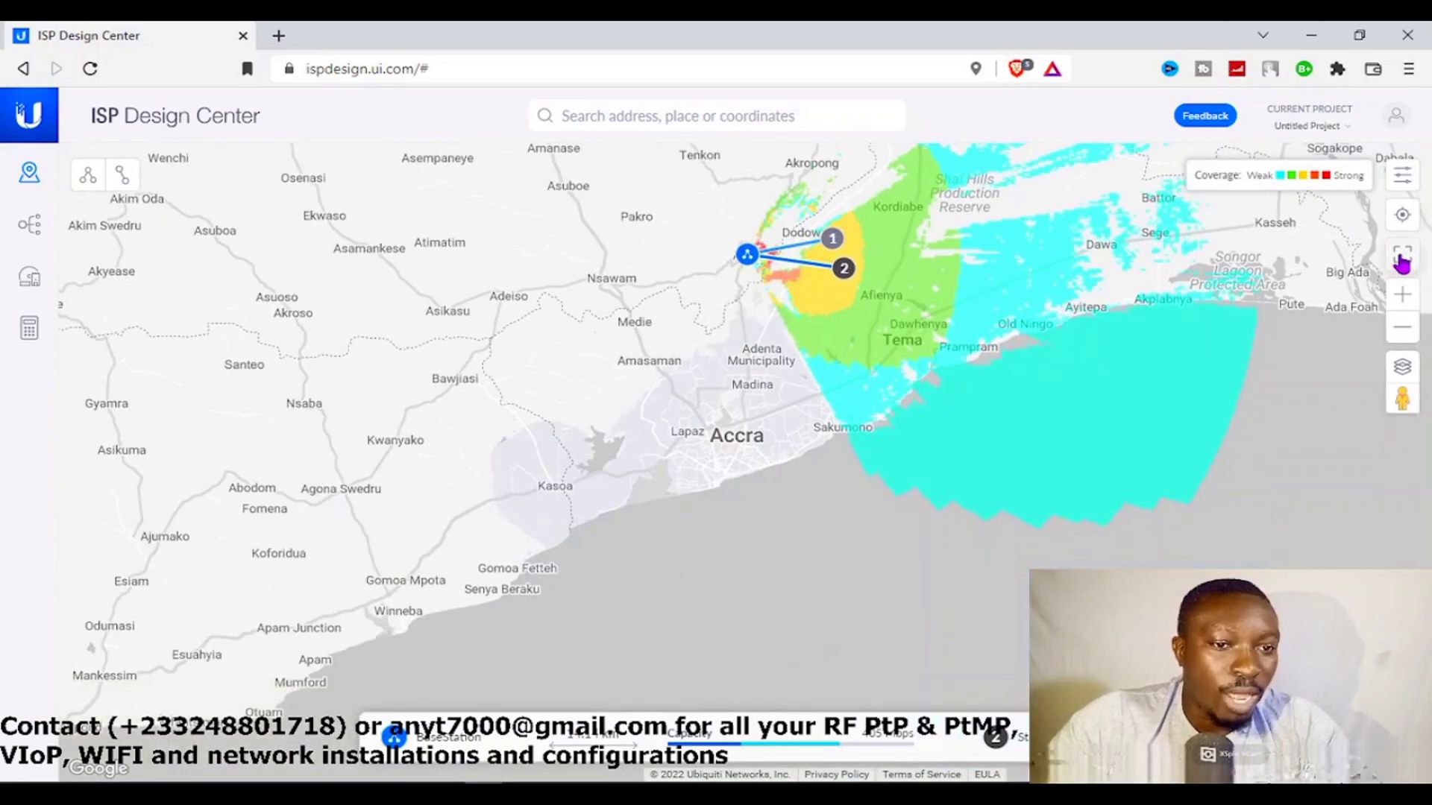
{"action": "left_click", "coordinate": [1402, 298]}
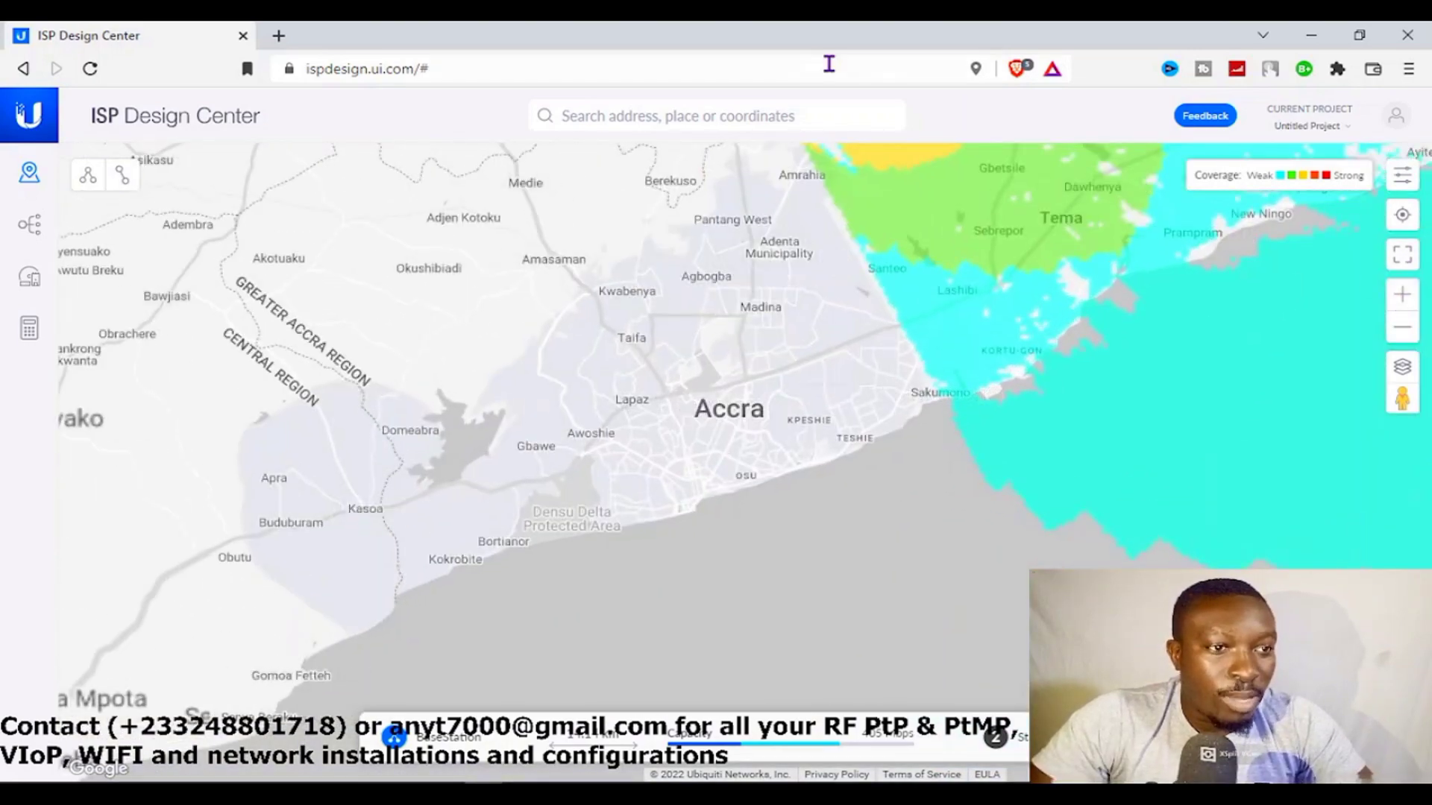
{"action": "left_click_drag", "start_coordinate": [930, 224], "coordinate": [885, 620]}
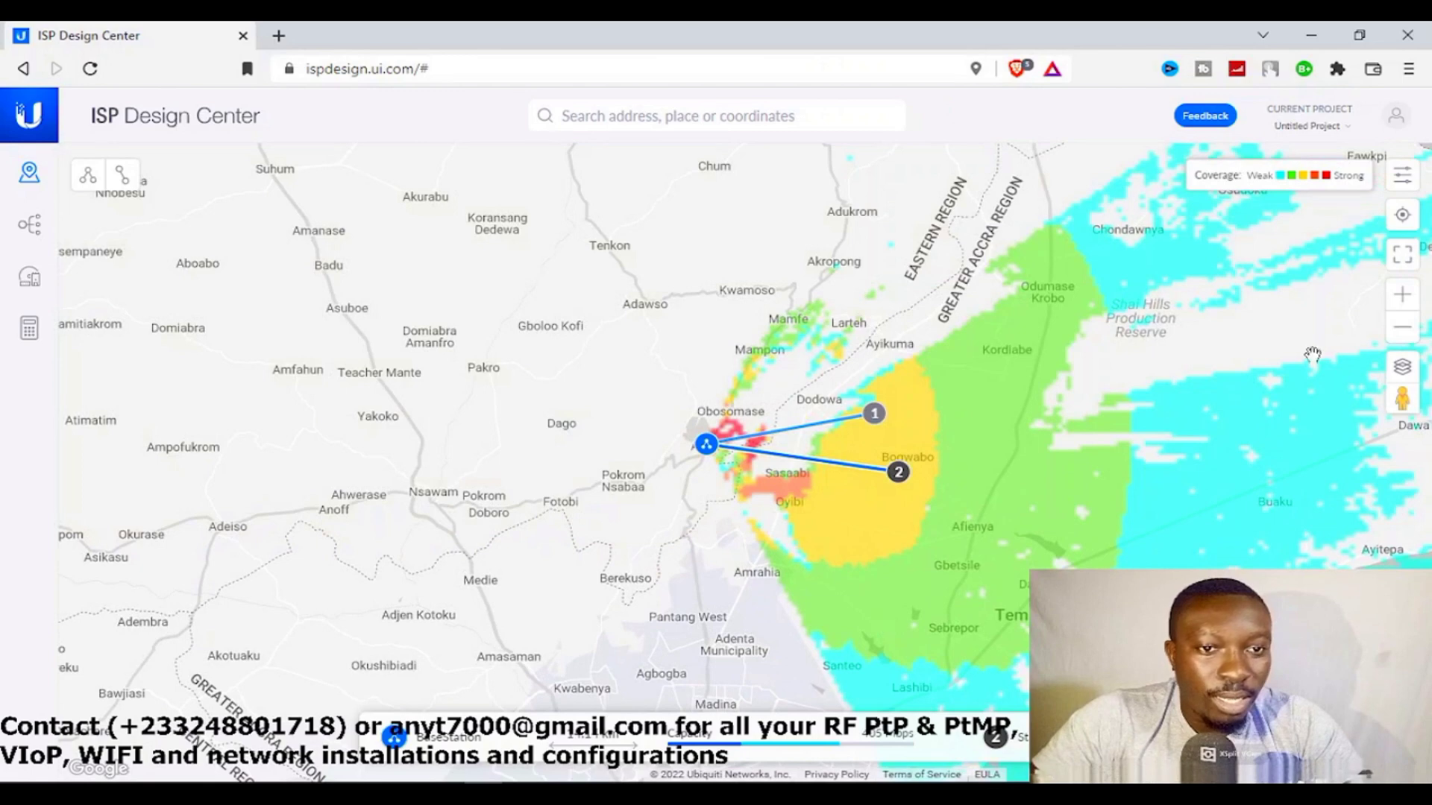
- Add a third station near Asoprochona at 5.738691, -0.077718 and view its link in BaseStation's summary
{"action": "left_click", "coordinate": [1404, 295]}
{"action": "left_click_drag", "start_coordinate": [1082, 560], "coordinate": [949, 400]}
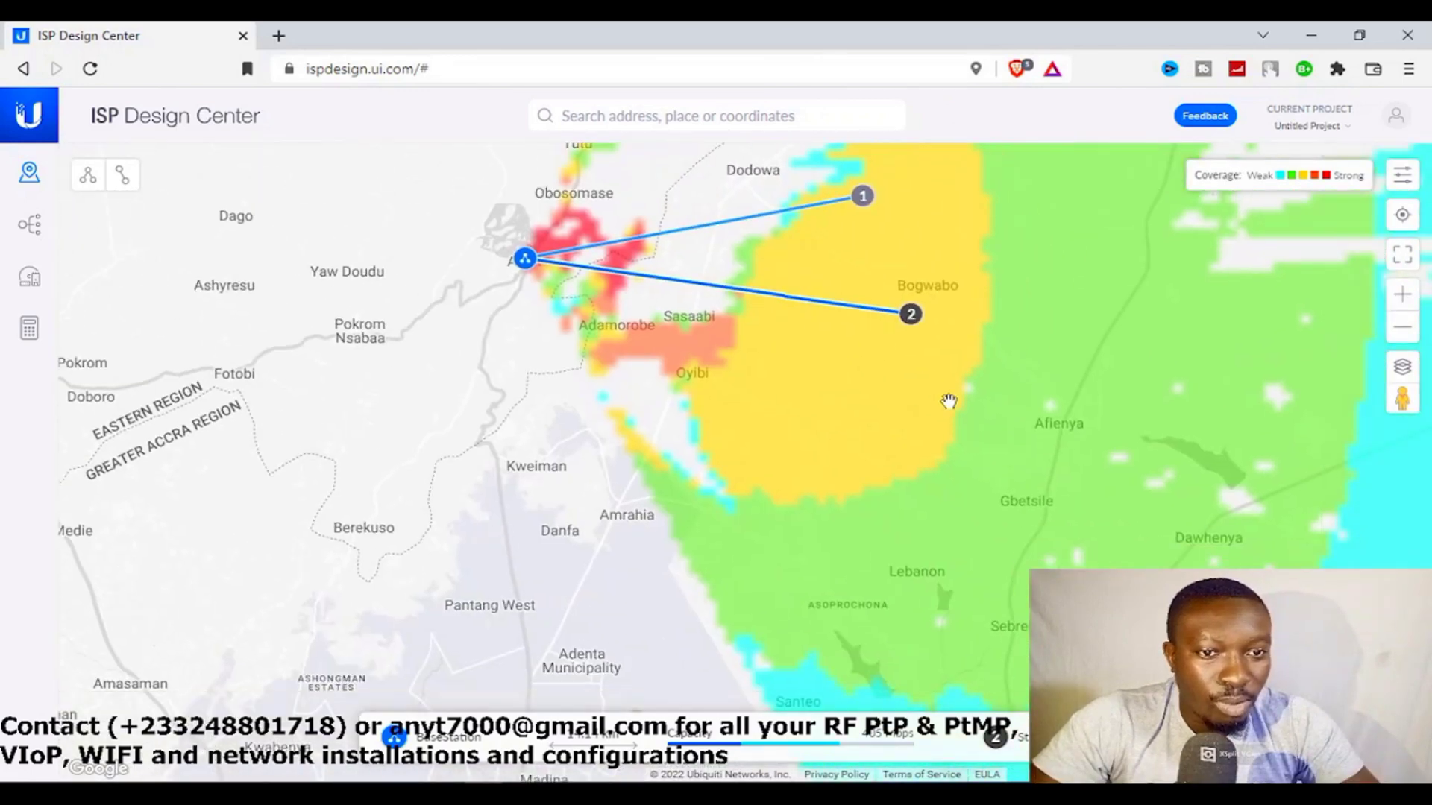
{"action": "left_click", "coordinate": [815, 591]}
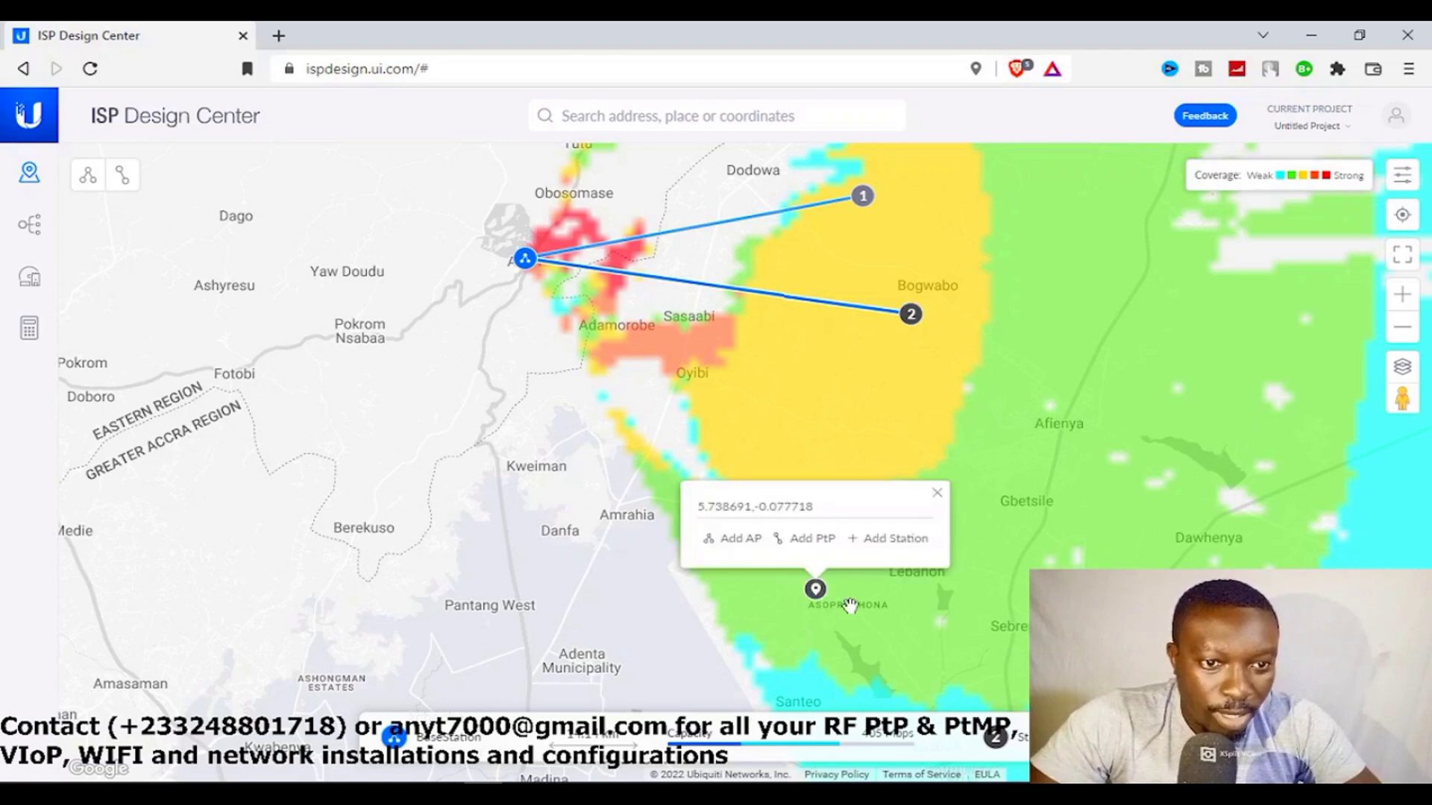
{"action": "left_click", "coordinate": [916, 539]}
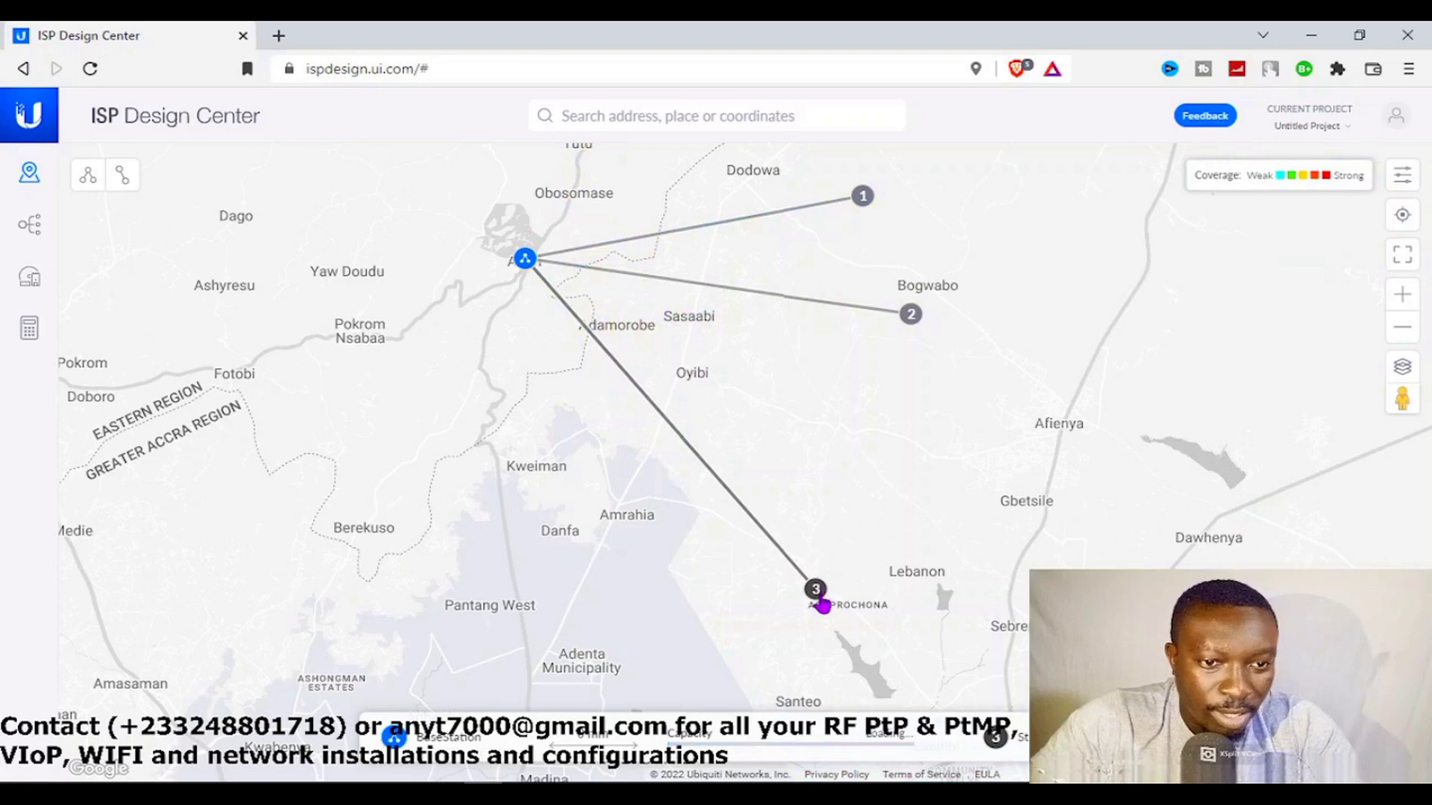
{"action": "left_click", "coordinate": [525, 259]}
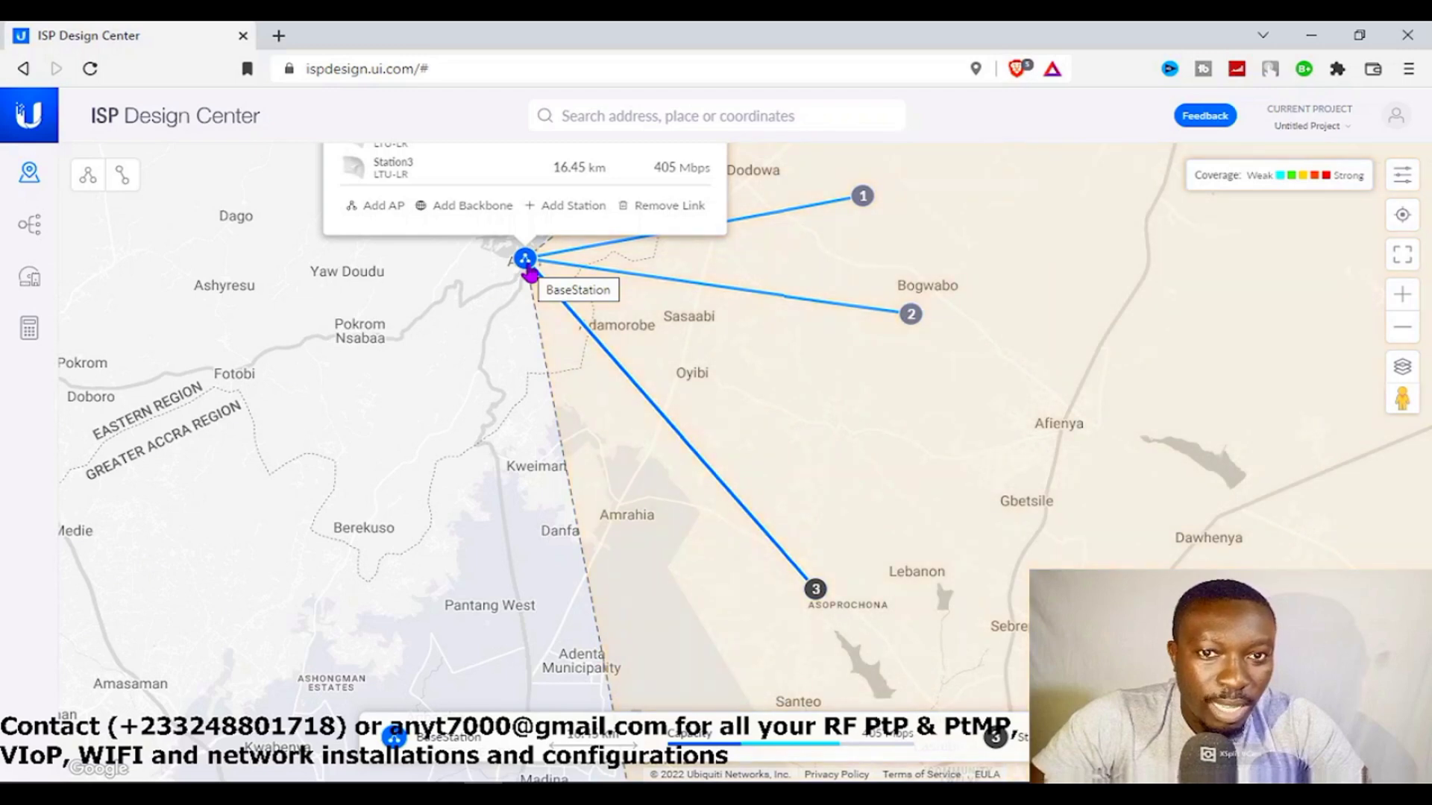
- Move Station3 to the coast just east of Sakumono, about 32 km from BaseStation
{"action": "left_click", "coordinate": [815, 588]}
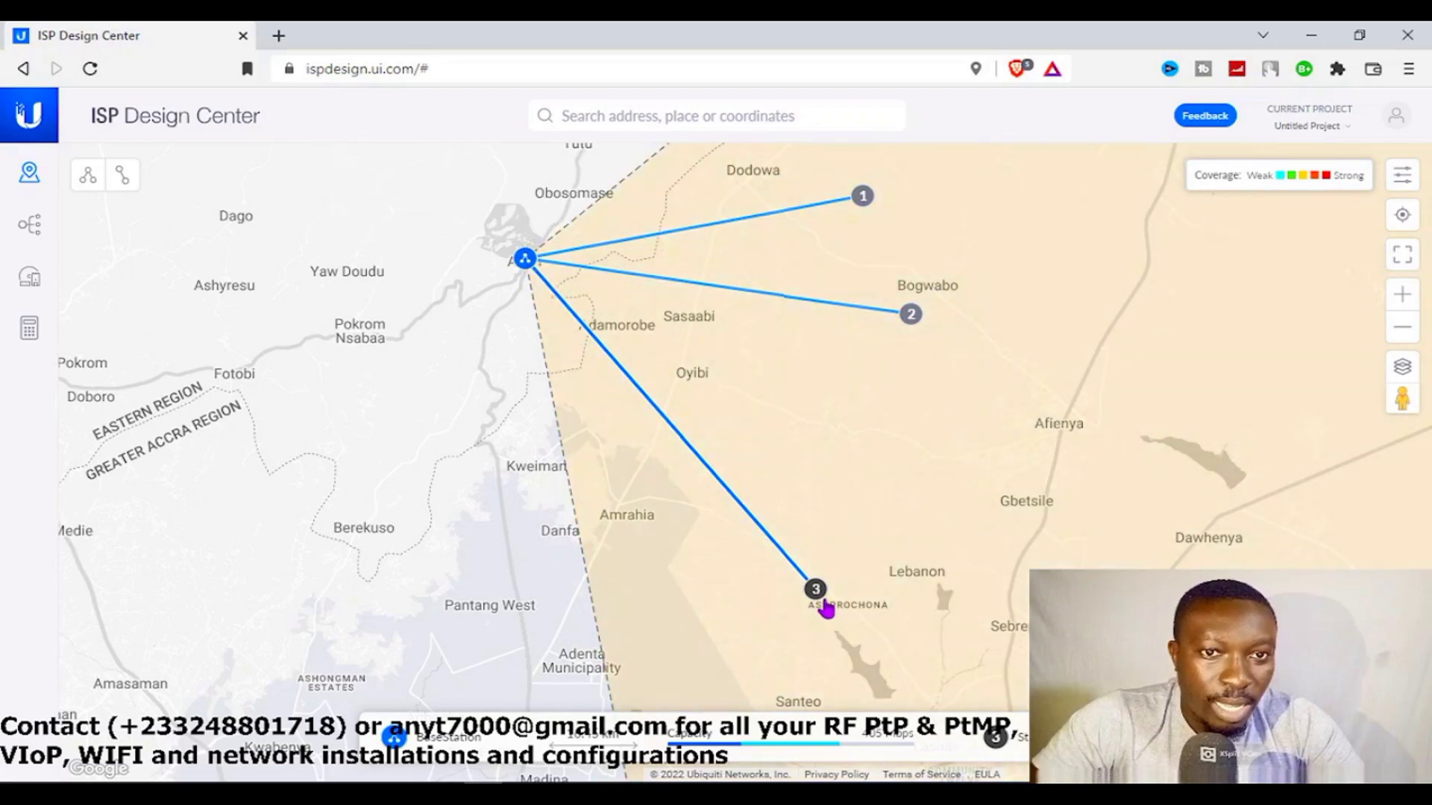
{"action": "left_click", "coordinate": [866, 577]}
{"action": "left_click", "coordinate": [814, 597]}
{"action": "mouse_move", "coordinate": [886, 604]}
{"action": "left_mouse_down"}
{"action": "mouse_move", "coordinate": [904, 361]}
{"action": "mouse_move", "coordinate": [860, 243]}
{"action": "mouse_move", "coordinate": [805, 256]}
{"action": "mouse_move", "coordinate": [1007, 569]}
{"action": "mouse_move", "coordinate": [1038, 548]}
{"action": "mouse_move", "coordinate": [1028, 578]}
{"action": "mouse_move", "coordinate": [994, 579]}
{"action": "left_mouse_up"}
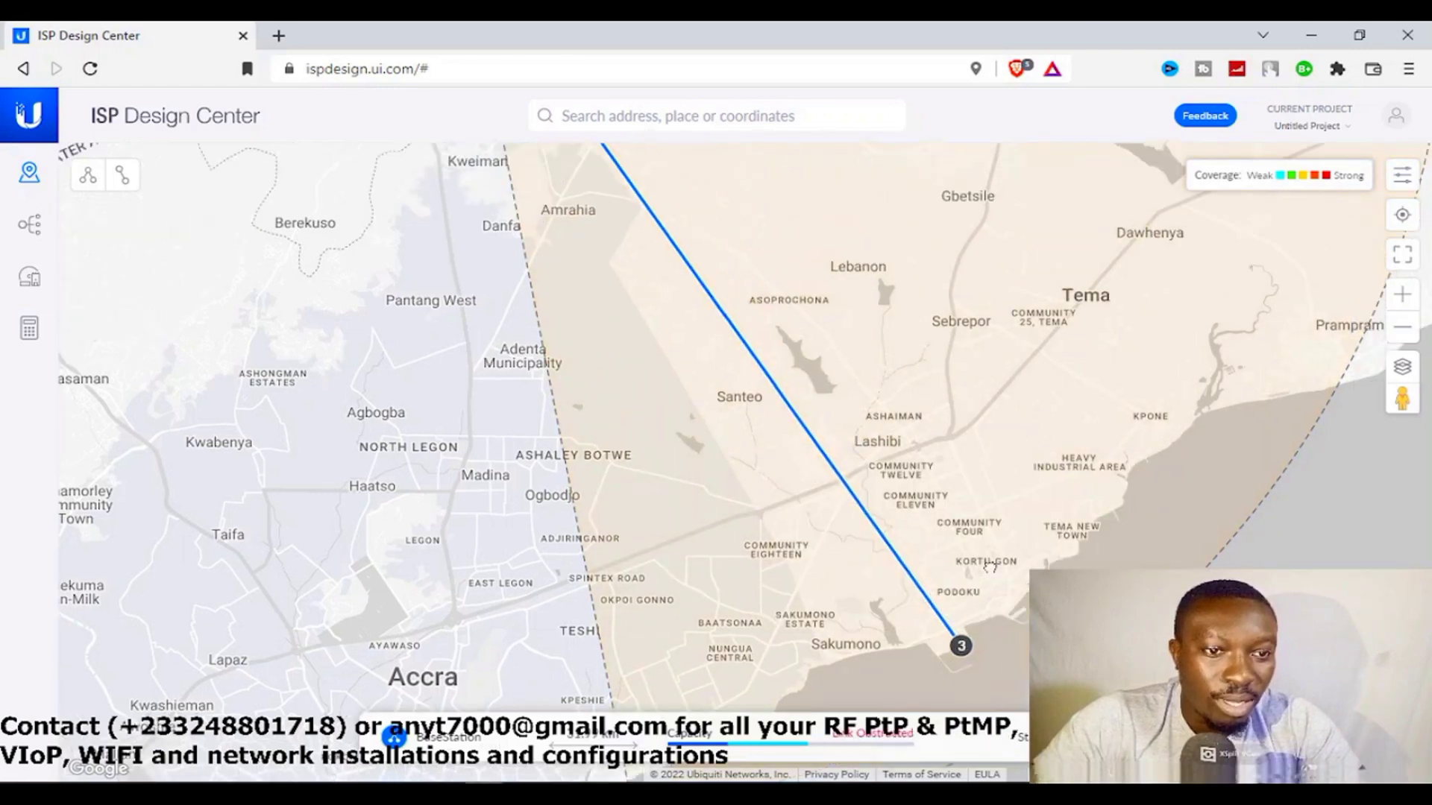
{"action": "left_click", "coordinate": [1409, 333]}
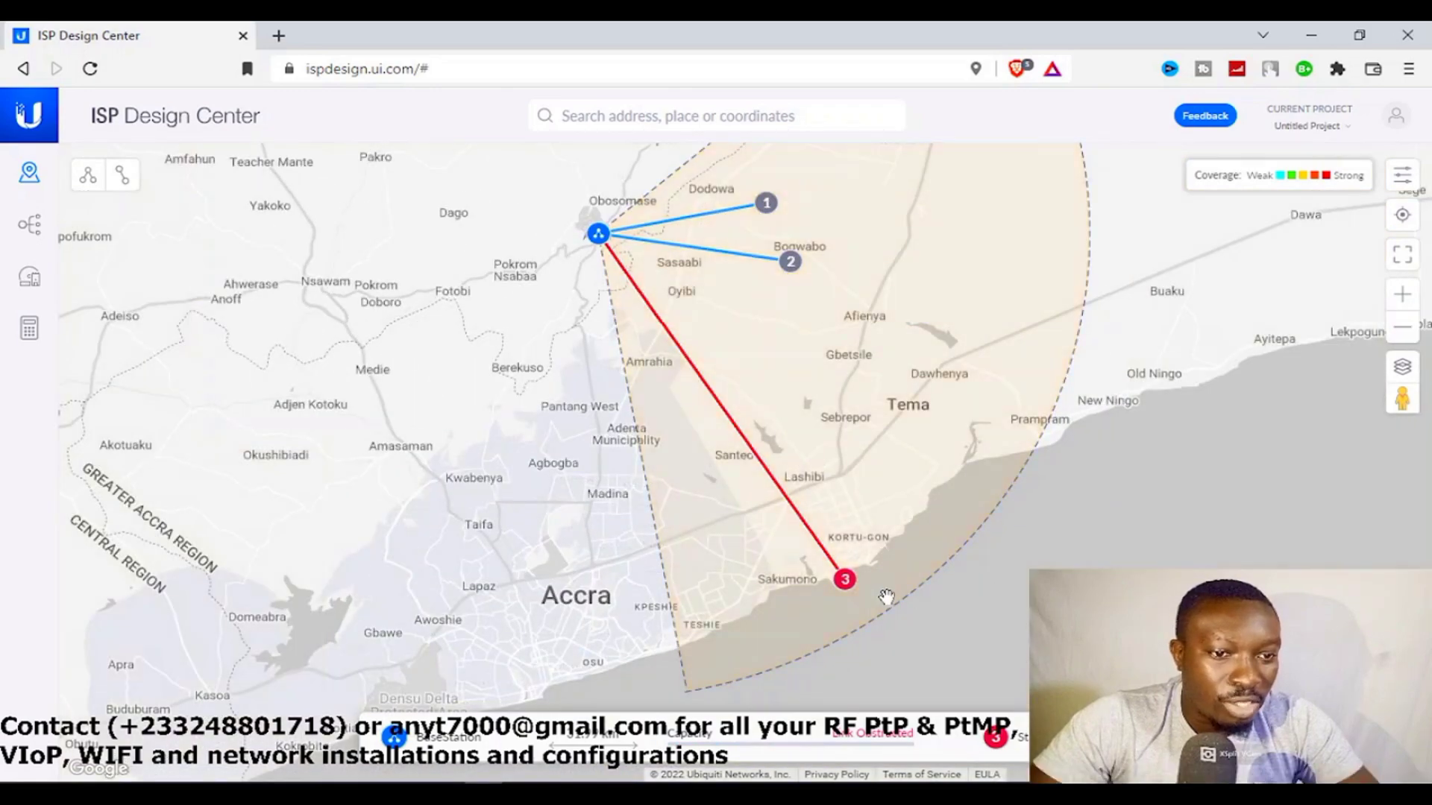
- Open the Station3 link details and adjust Station3's height on the elevation profile, up to about 174 m and back down, to clear the obstruction
{"action": "left_click", "coordinate": [813, 537]}
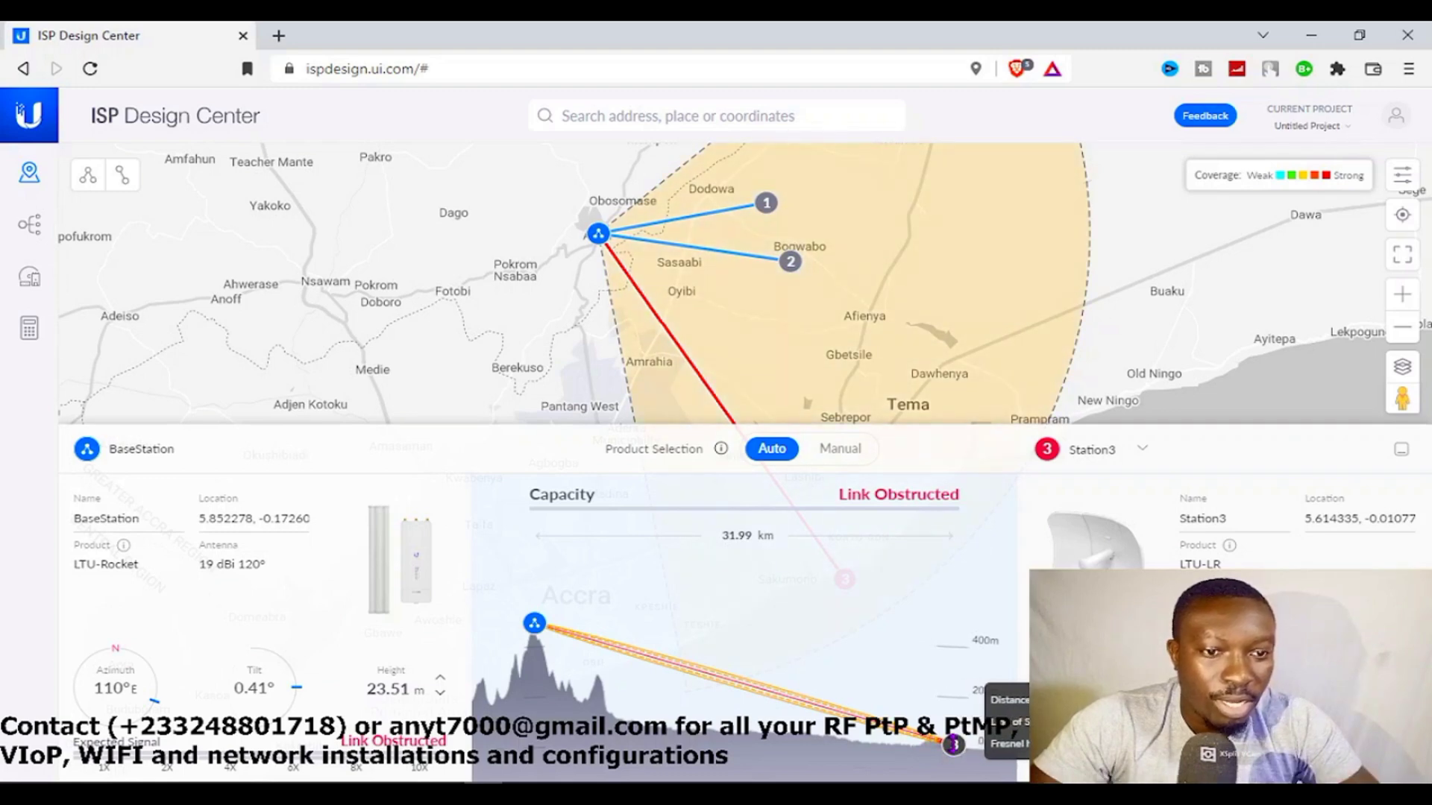
{"action": "left_click", "coordinate": [954, 746]}
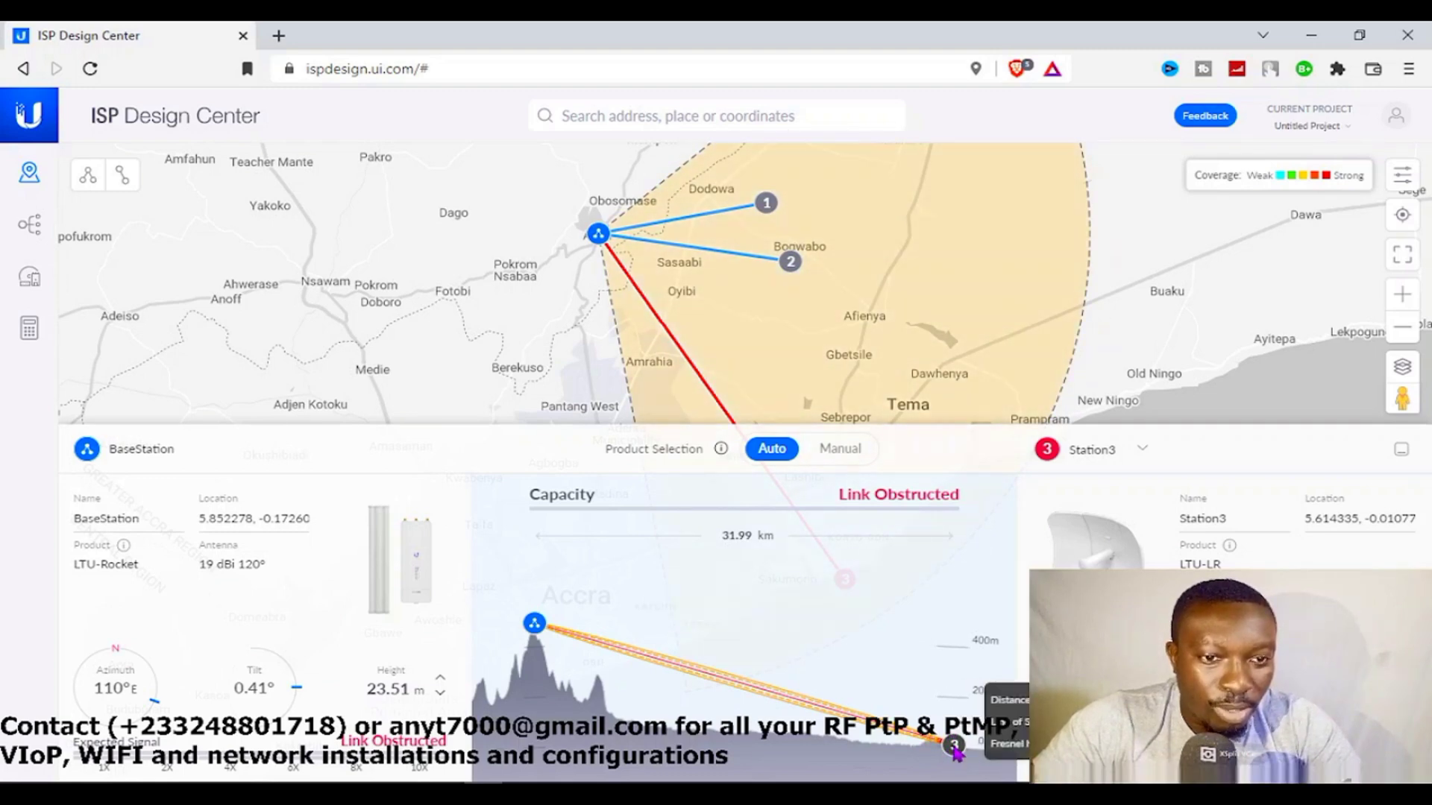
{"action": "left_click_drag", "start_coordinate": [956, 731], "coordinate": [964, 704]}
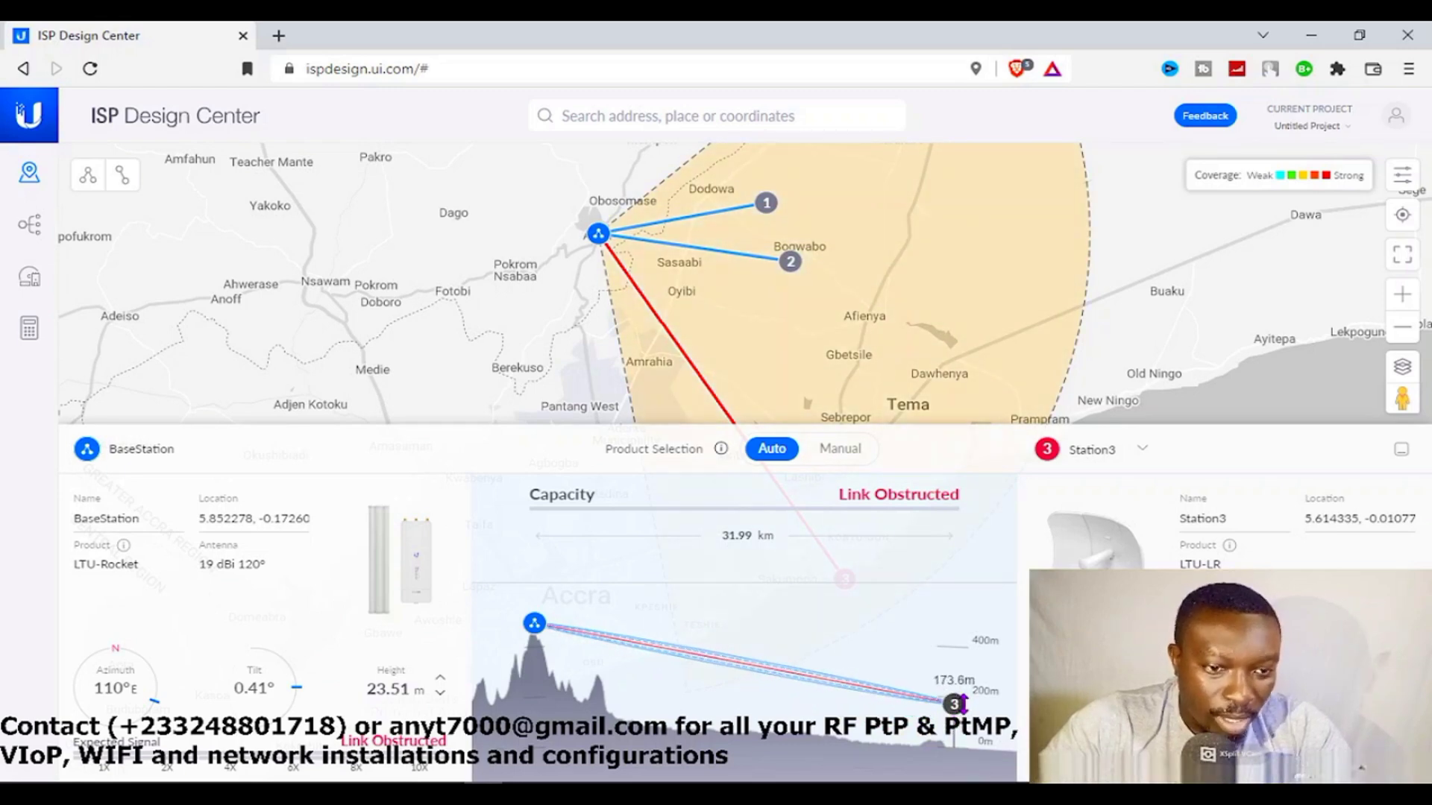
{"action": "left_click_drag", "start_coordinate": [962, 707], "coordinate": [954, 724]}
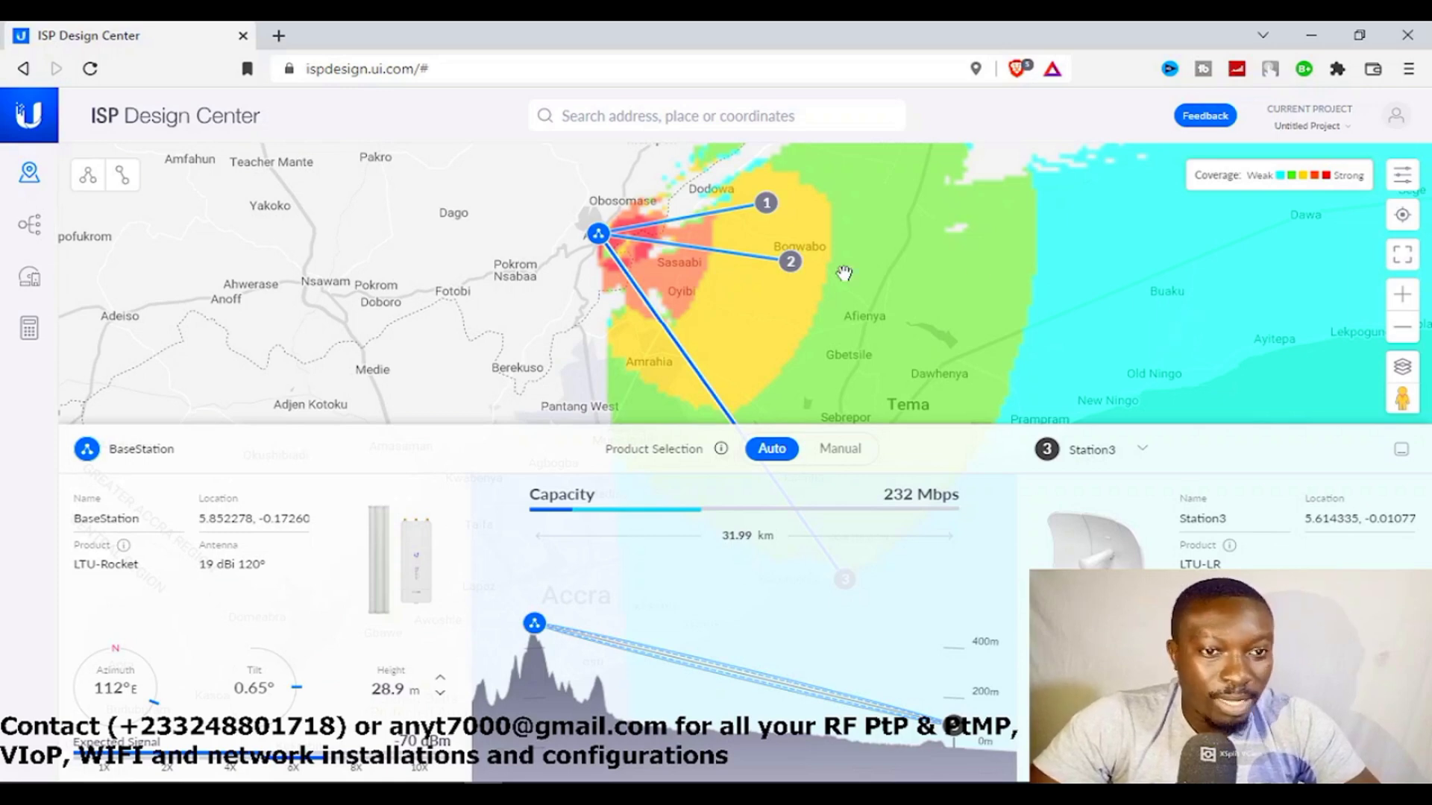
- Open the Station2 link details and adjust Station2's height on the elevation profile
{"action": "left_click", "coordinate": [723, 261]}
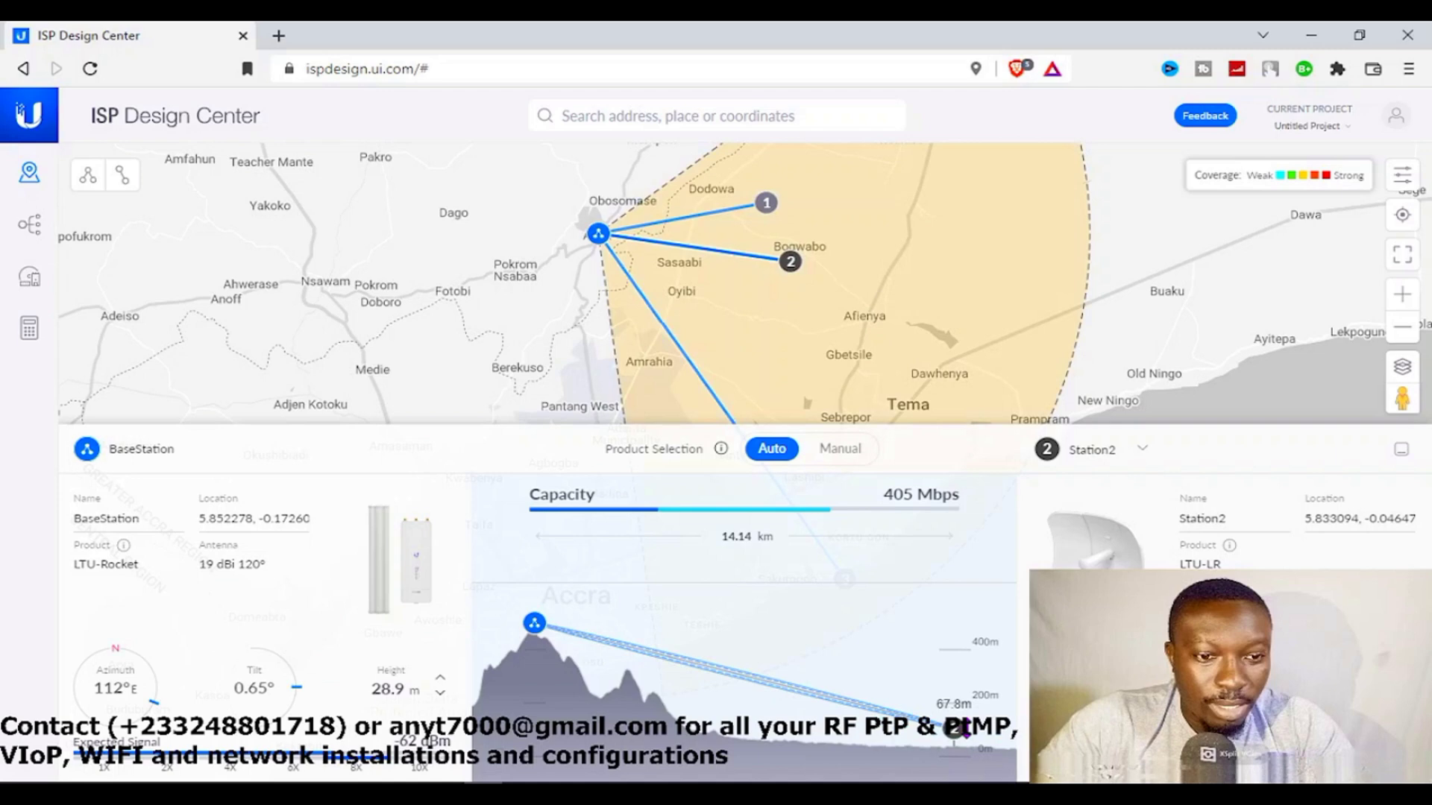
{"action": "left_click_drag", "start_coordinate": [969, 738], "coordinate": [925, 757]}
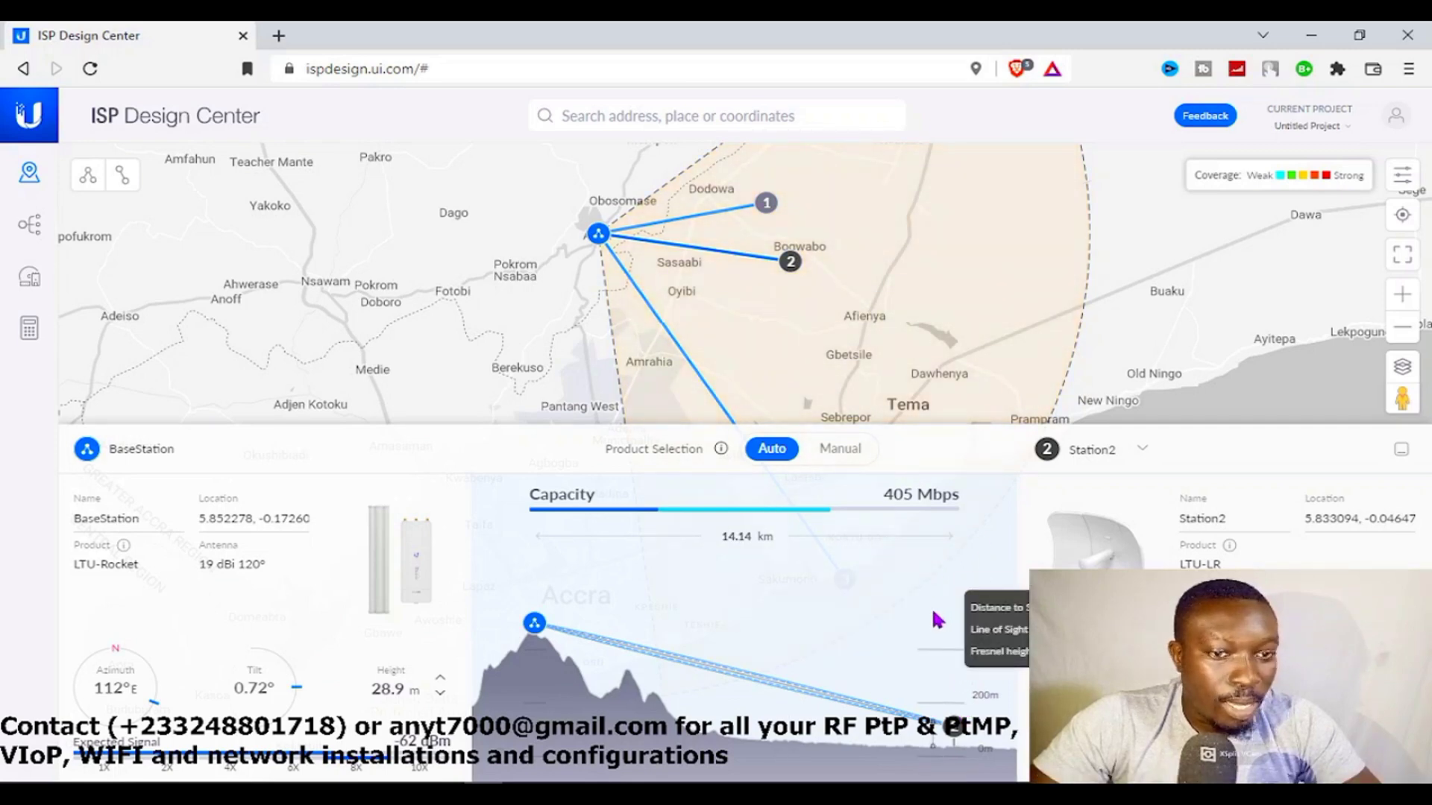
- Open the Station1 link details and move Station1 out to Odumase Krobo at 5.950344, 0.053777, about 27 km from BaseStation
{"action": "left_click", "coordinate": [701, 220]}
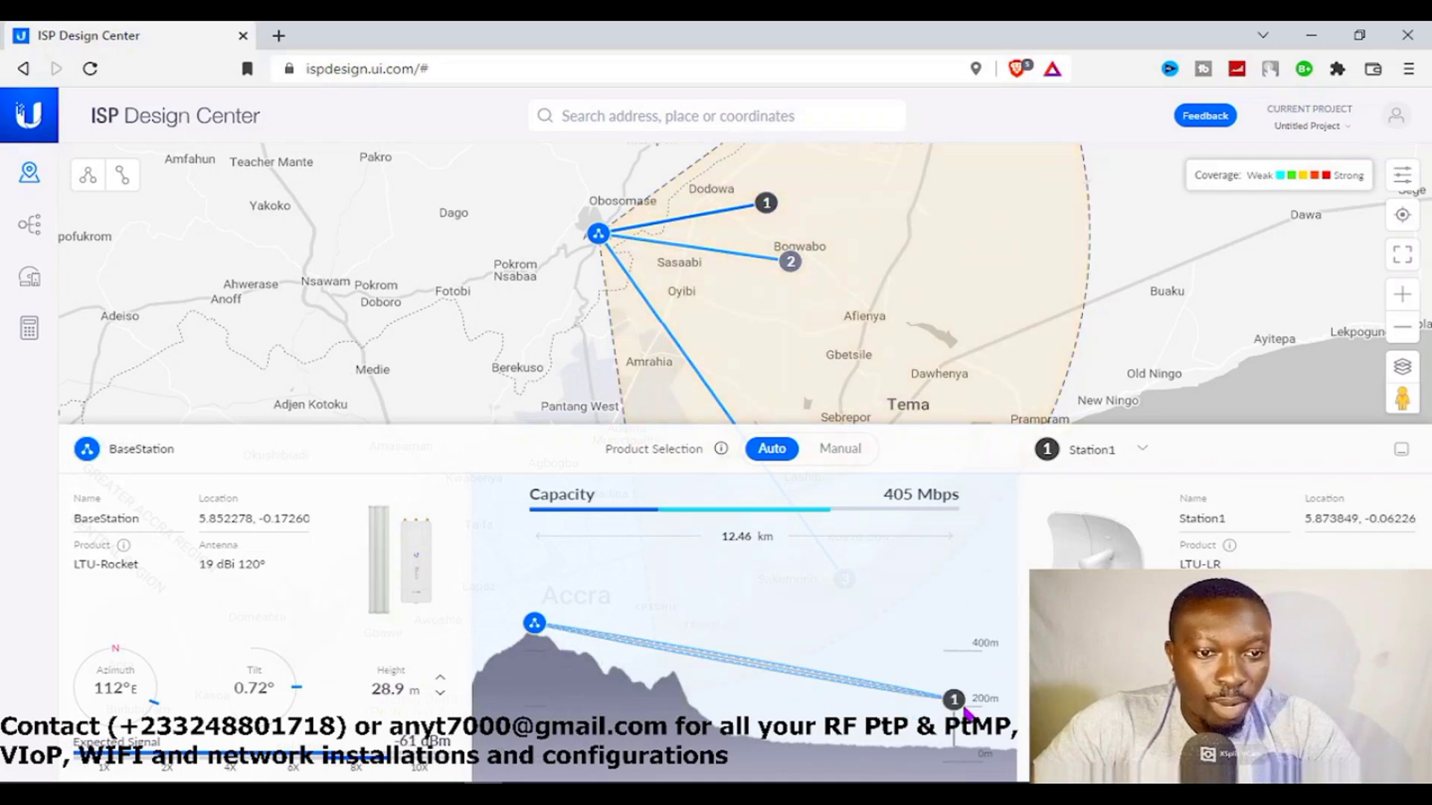
{"action": "left_click_drag", "start_coordinate": [918, 238], "coordinate": [837, 320]}
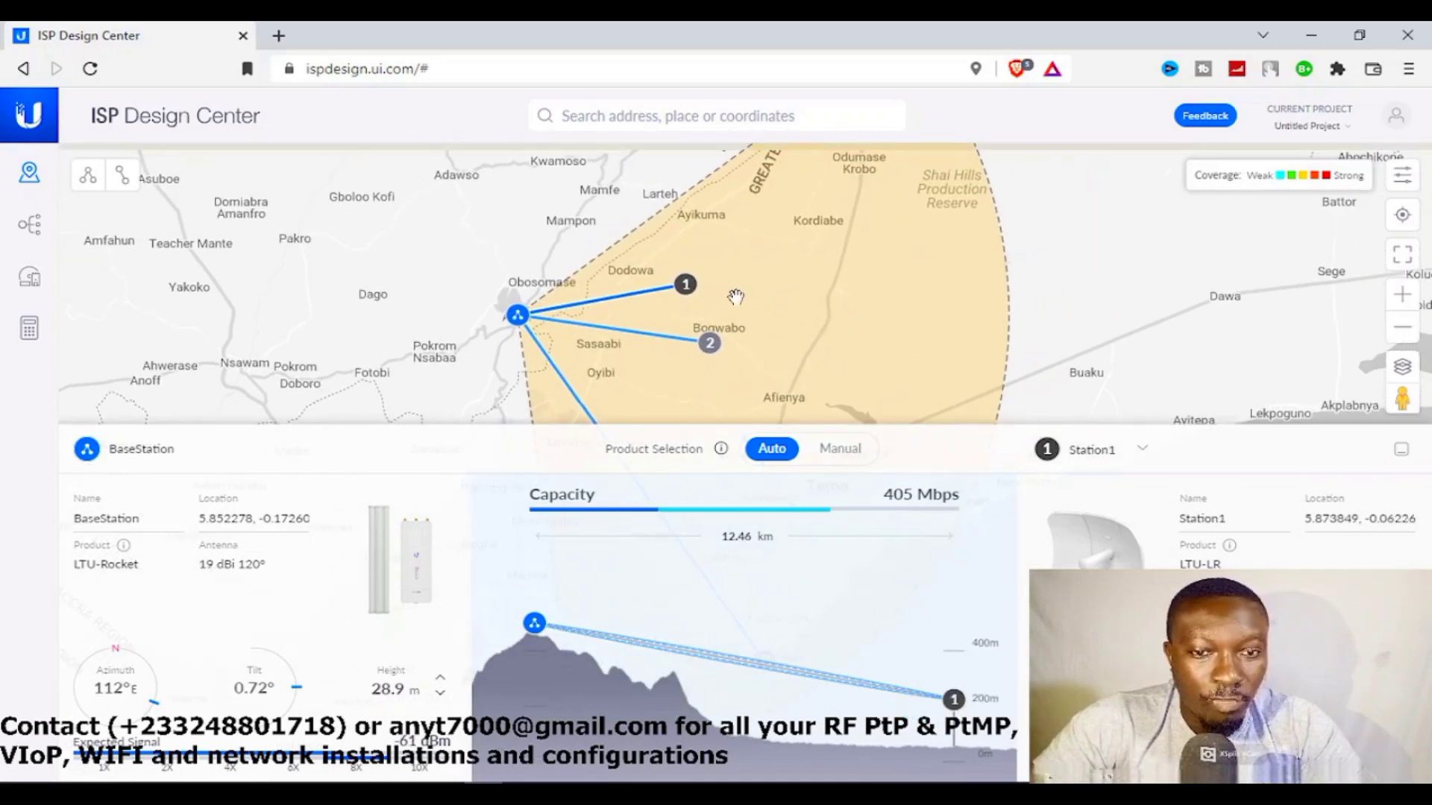
{"action": "left_click_drag", "start_coordinate": [686, 288], "coordinate": [867, 201]}
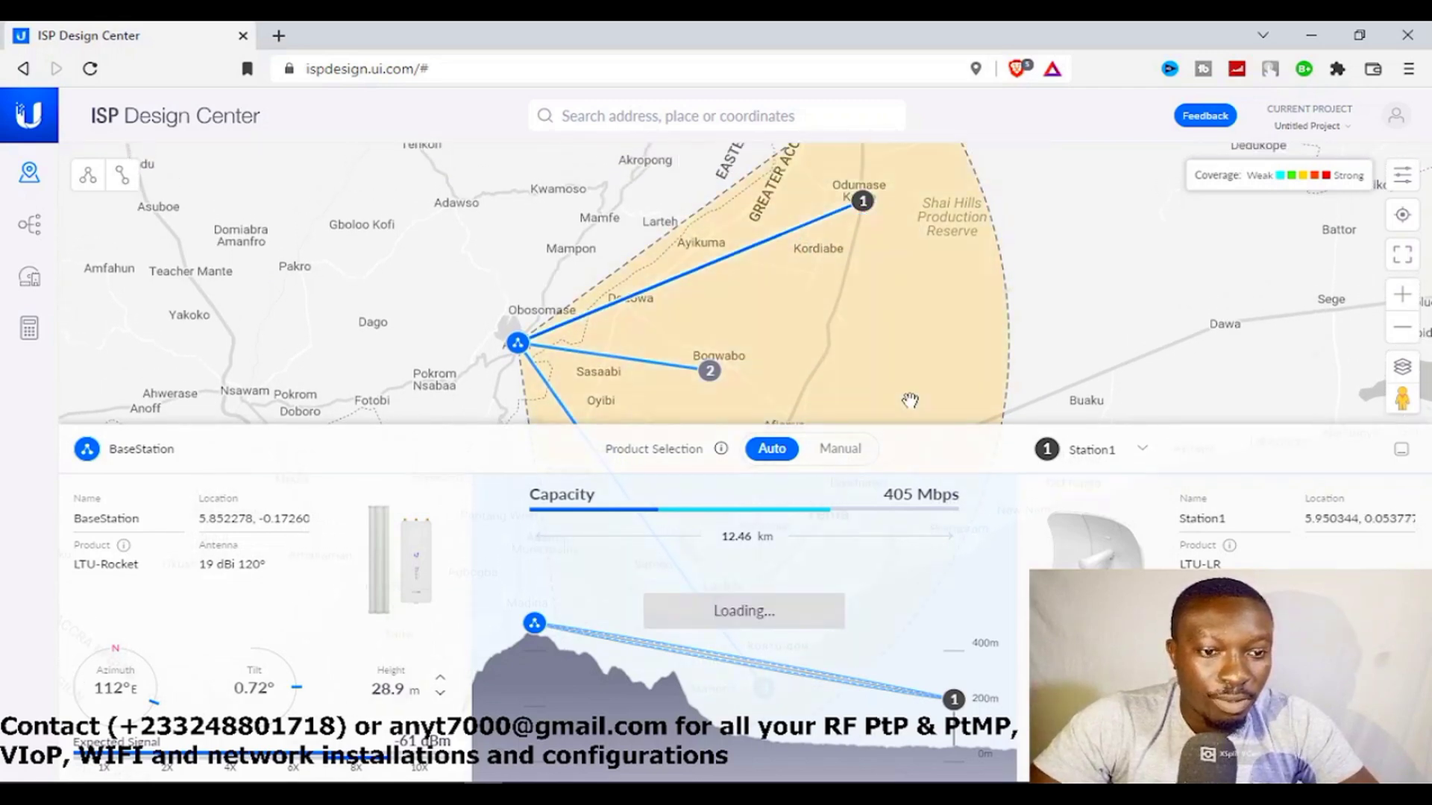
{"action": "left_click_drag", "start_coordinate": [910, 401], "coordinate": [865, 314]}
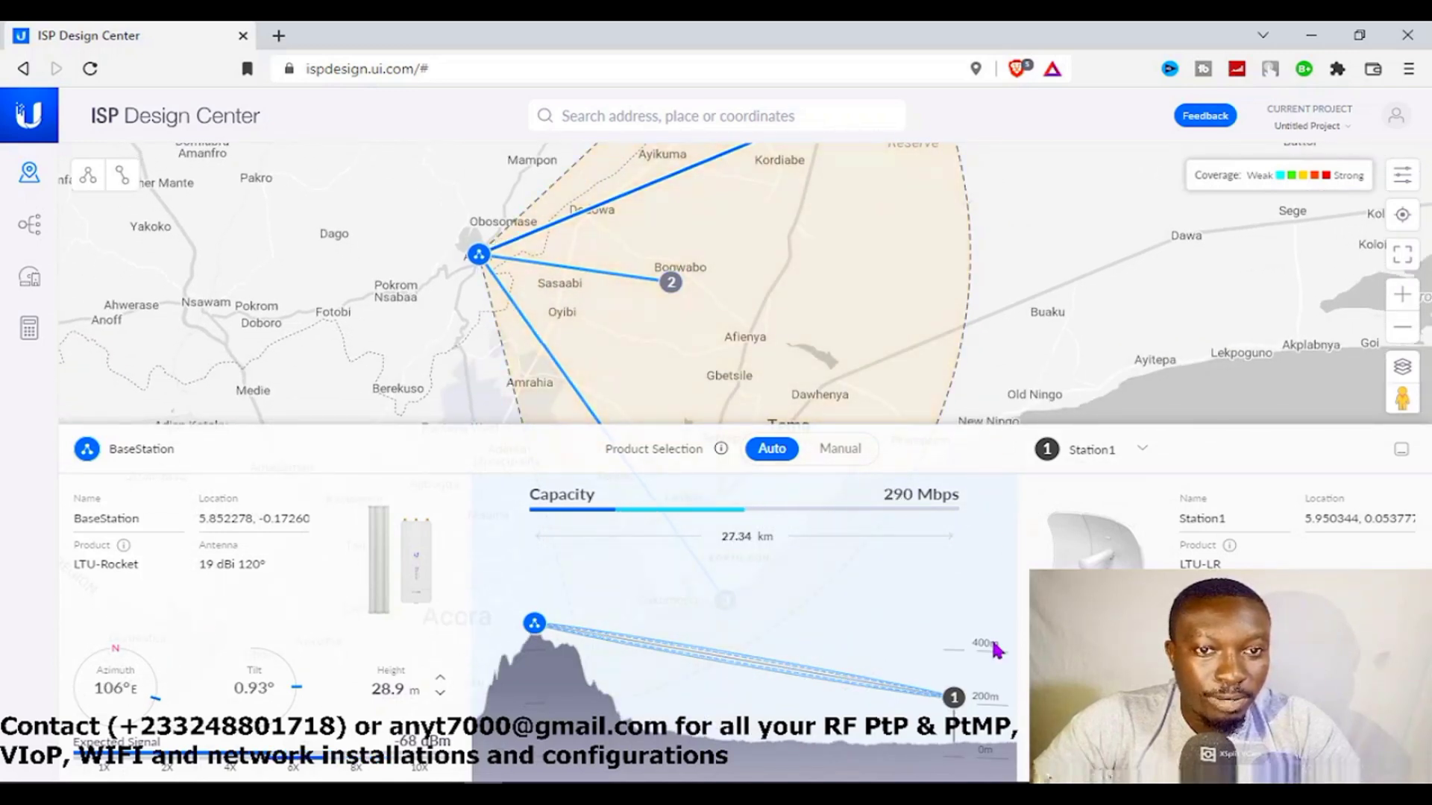
{"action": "left_click", "coordinate": [1399, 451]}
- Add a new access point at Apedwa, at 6.121667, -0.48112, northwest of the existing BaseStation network
{"action": "left_click_drag", "start_coordinate": [1089, 282], "coordinate": [1046, 311]}
{"action": "left_click_drag", "start_coordinate": [742, 326], "coordinate": [1144, 395]}
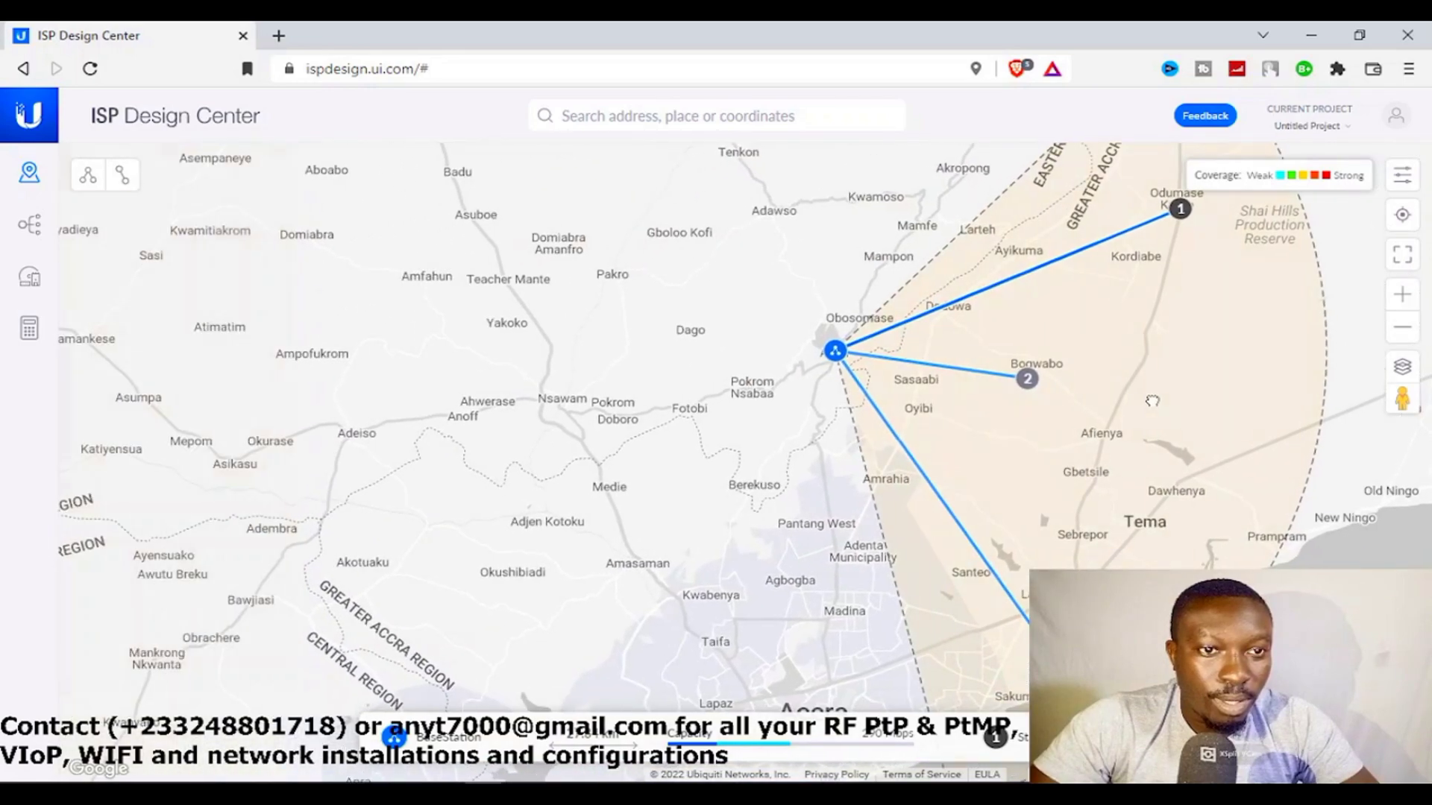
{"action": "left_click", "coordinate": [1402, 332]}
{"action": "left_click_drag", "start_coordinate": [593, 309], "coordinate": [775, 394]}
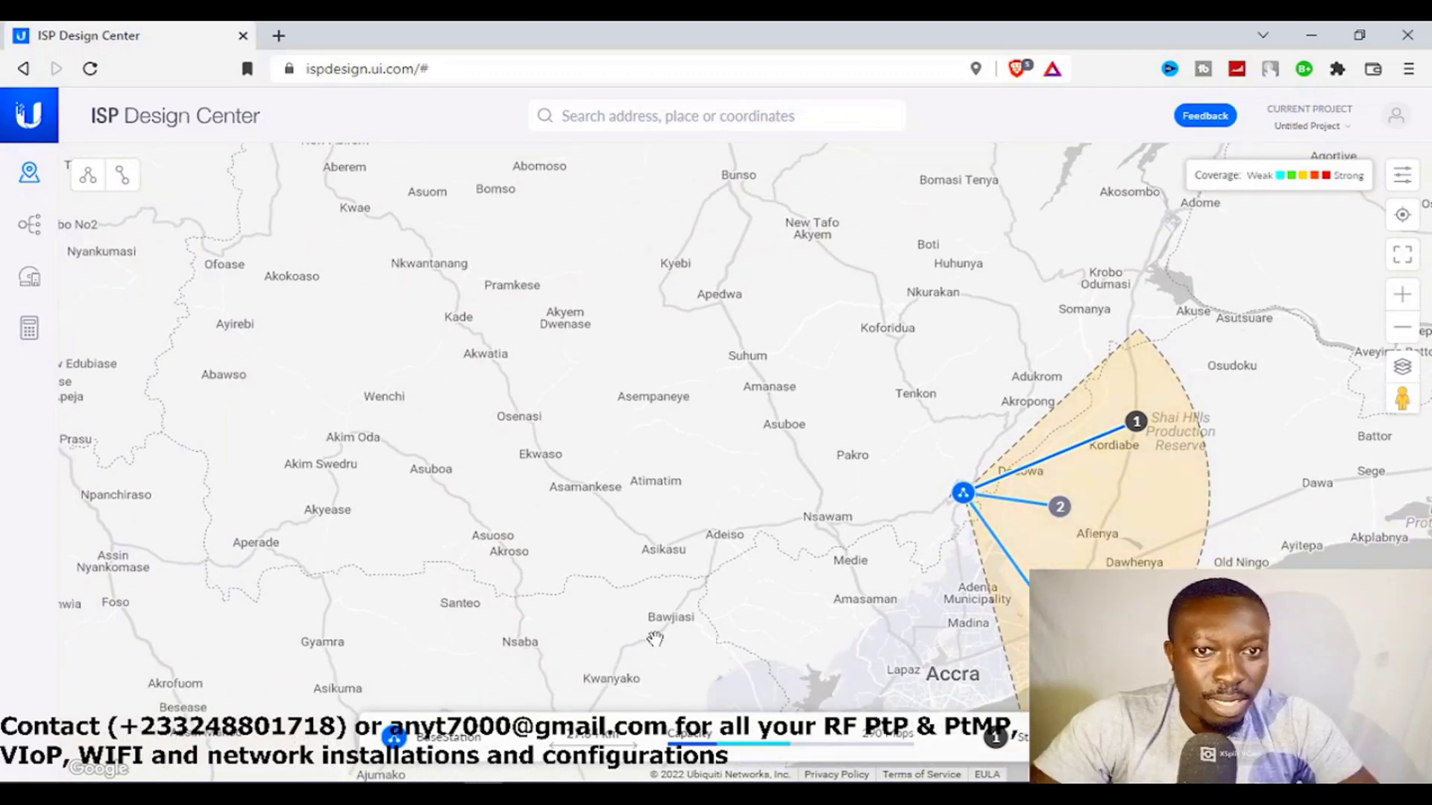
{"action": "left_click", "coordinate": [88, 175]}
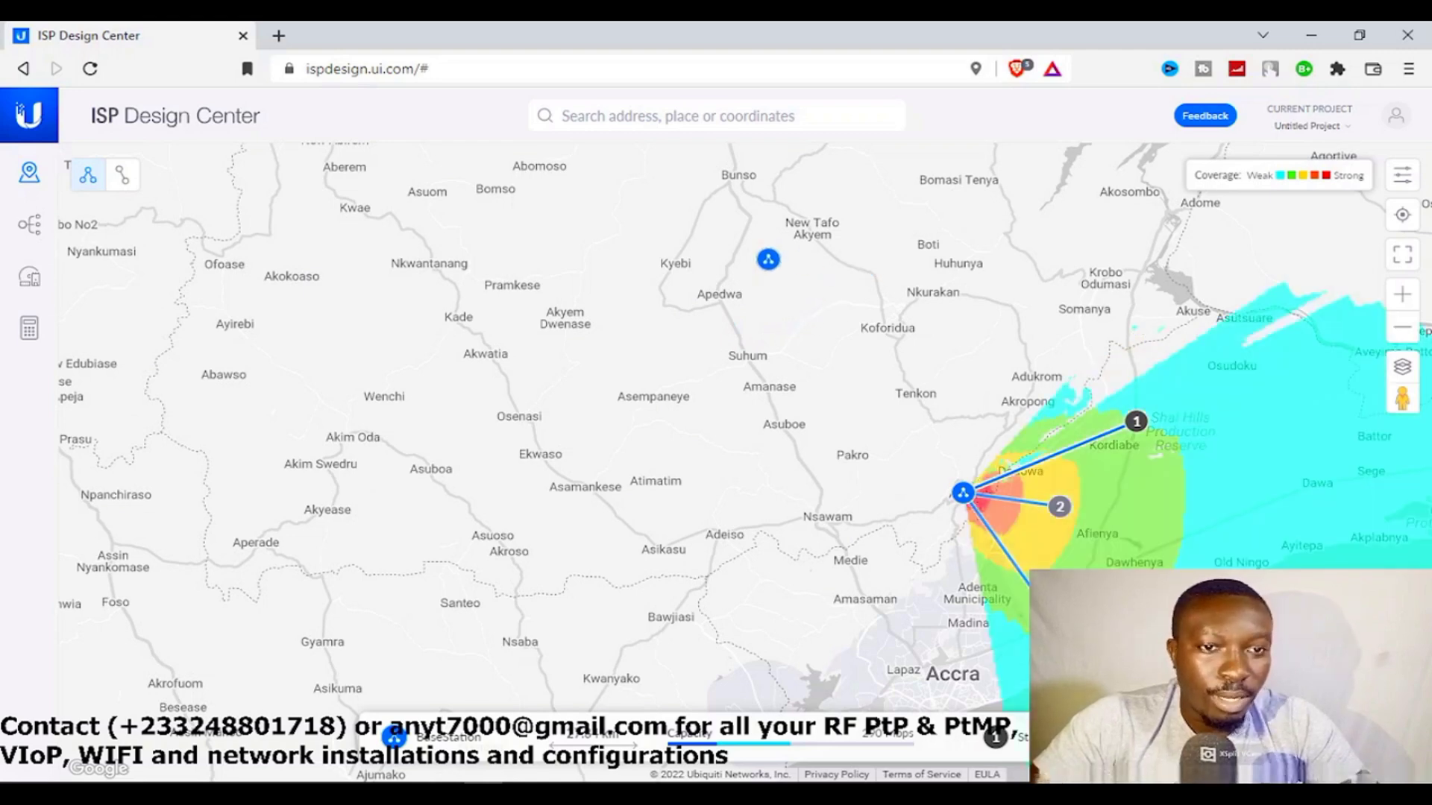
{"action": "left_click", "coordinate": [734, 296]}
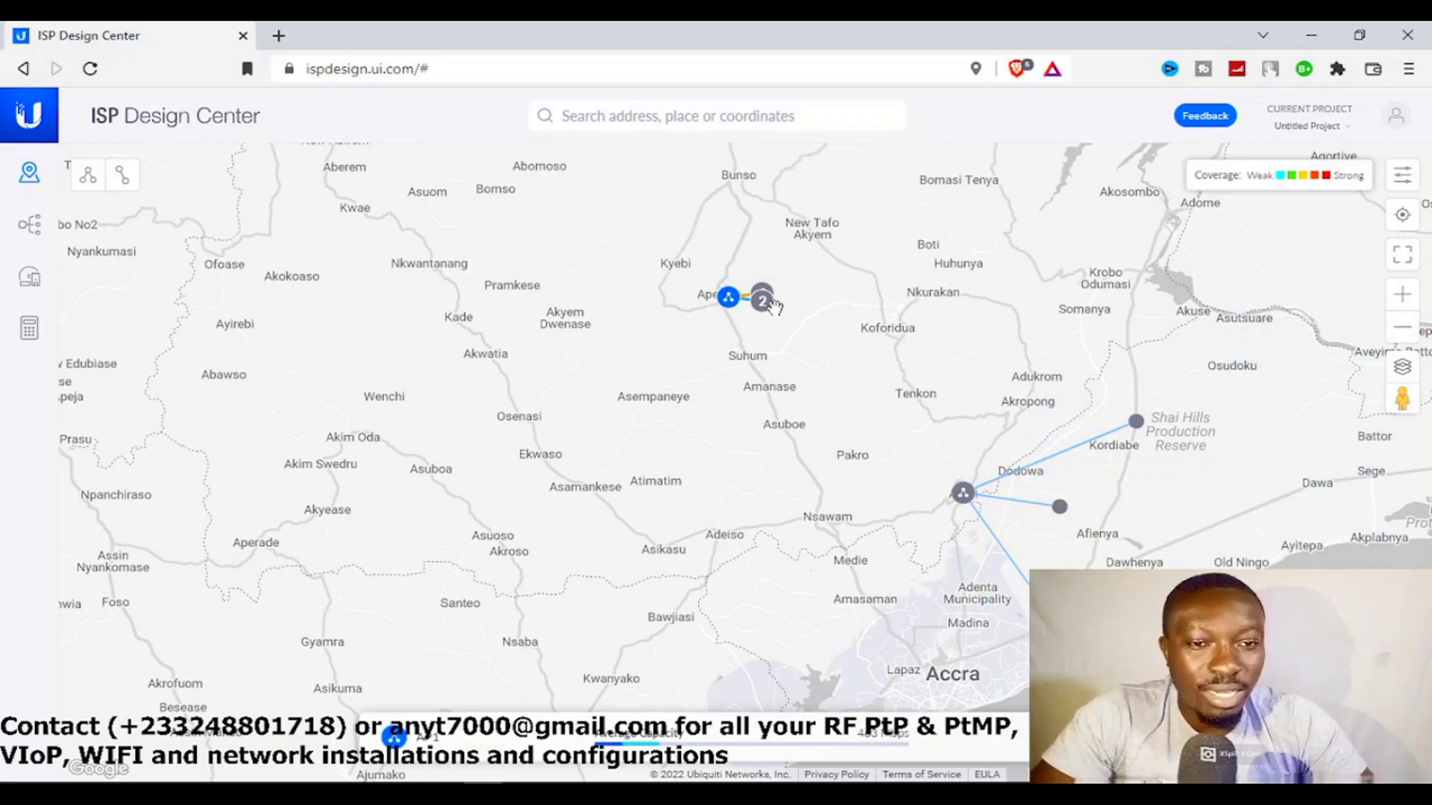
- Move AP1's Station5 out to Asuom, about 45.6 km away, and Station4 up to Anyinam, about 27.4 km away
{"action": "left_click", "coordinate": [764, 311]}
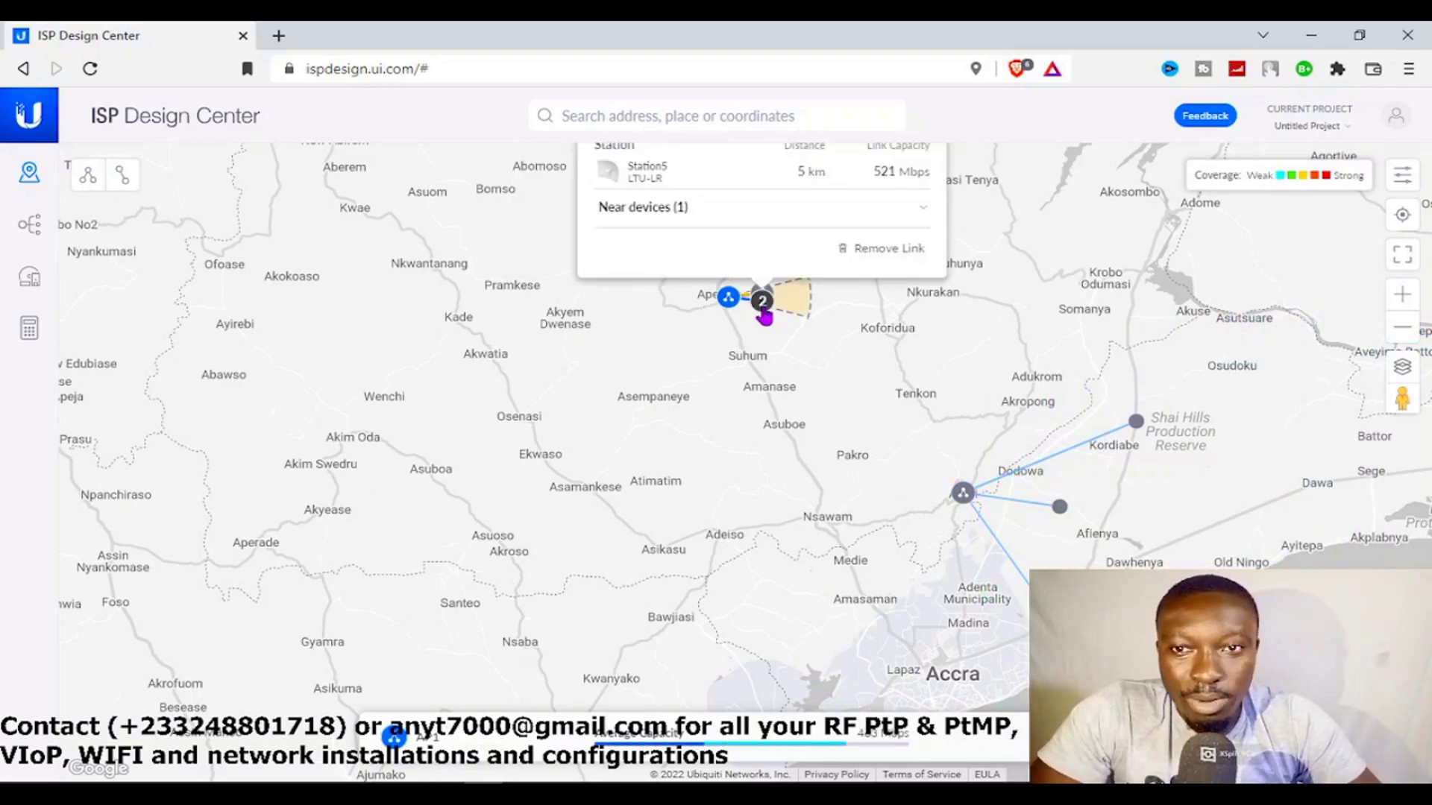
{"action": "left_click_drag", "start_coordinate": [764, 312], "coordinate": [434, 199]}
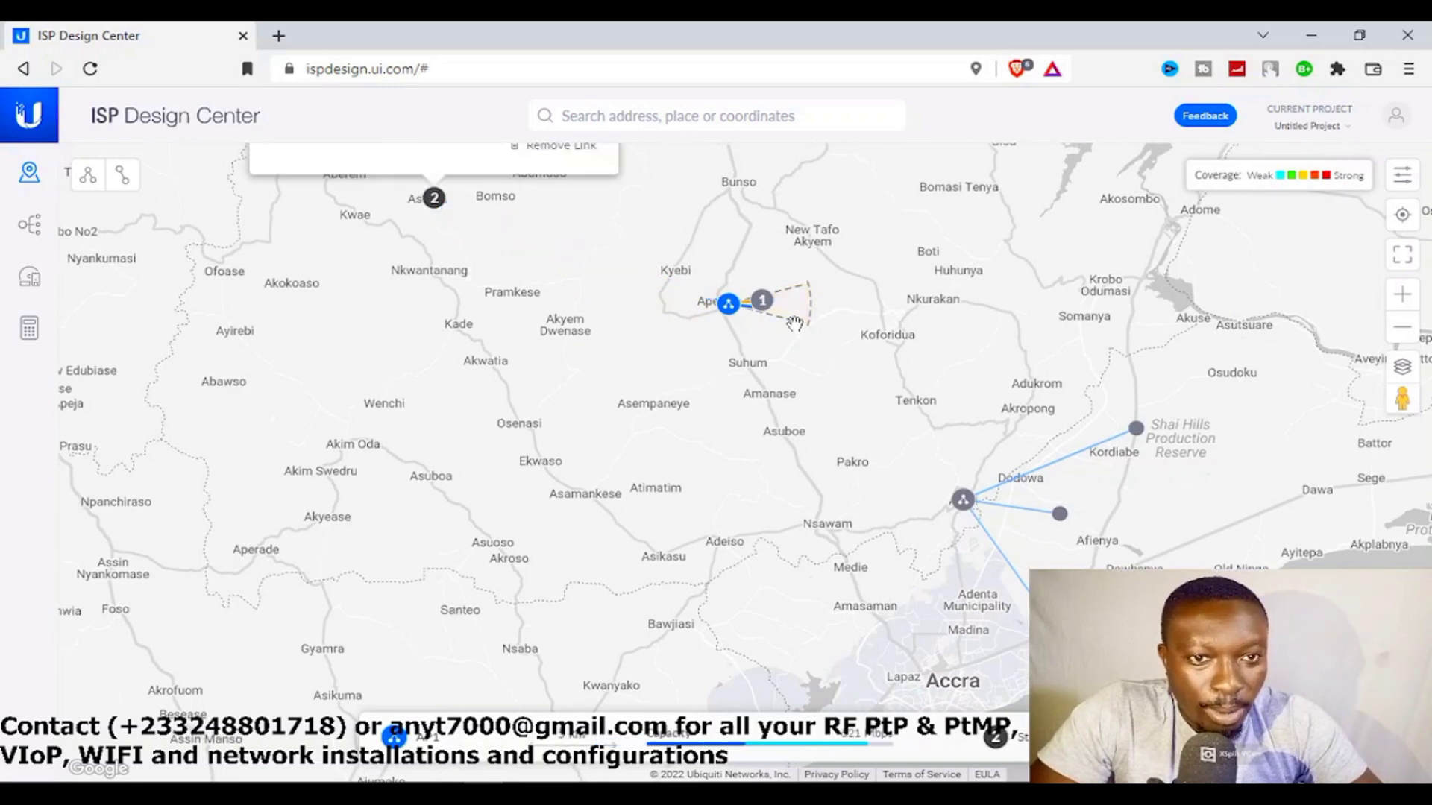
{"action": "left_click_drag", "start_coordinate": [938, 342], "coordinate": [884, 495]}
{"action": "left_click_drag", "start_coordinate": [709, 444], "coordinate": [630, 259]}
{"action": "left_click", "coordinate": [861, 375]}
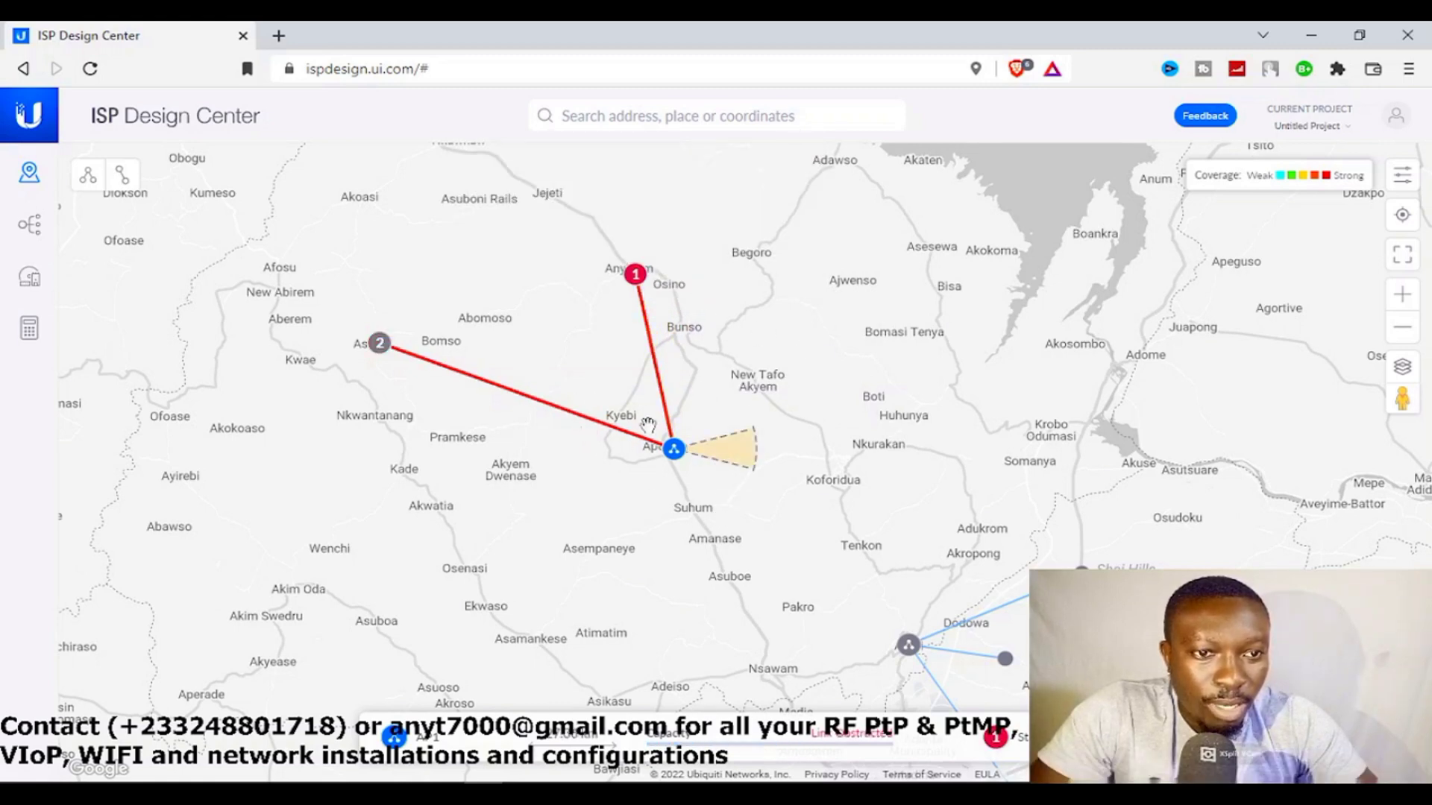
- Check AP1's station summary and examine the elevation profile of its Station5 link
{"action": "left_click", "coordinate": [677, 461]}
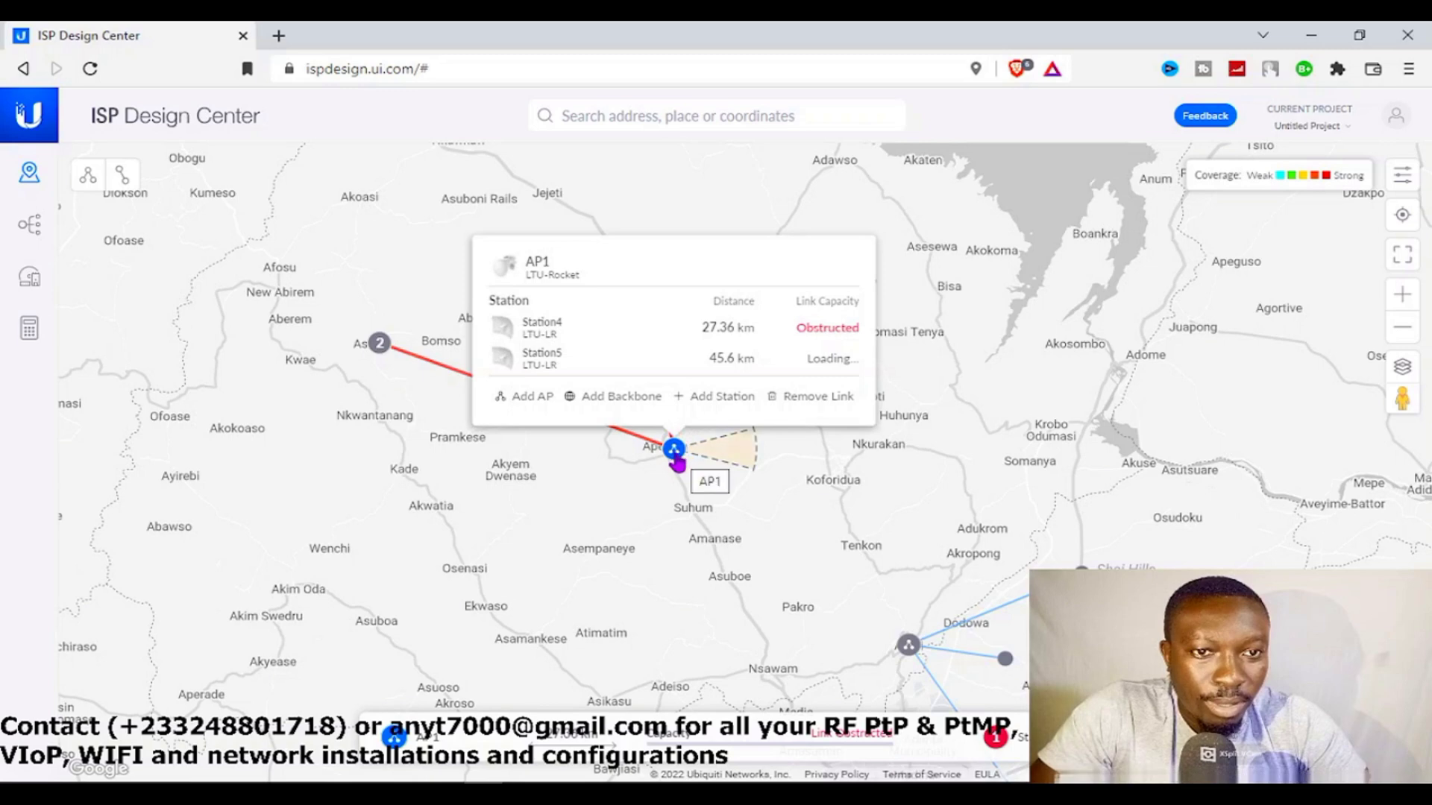
{"action": "left_click", "coordinate": [630, 444]}
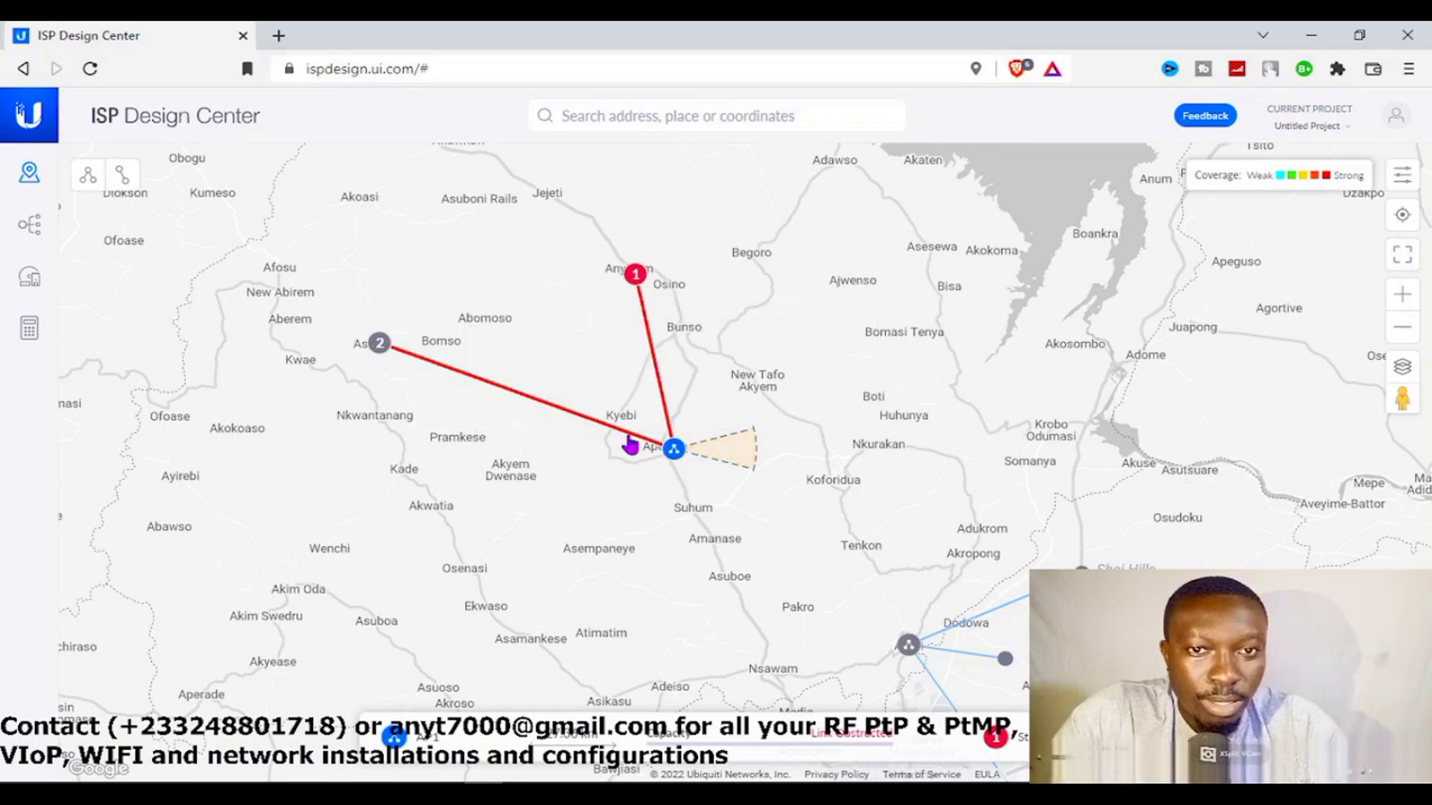
{"action": "left_click", "coordinate": [659, 443]}
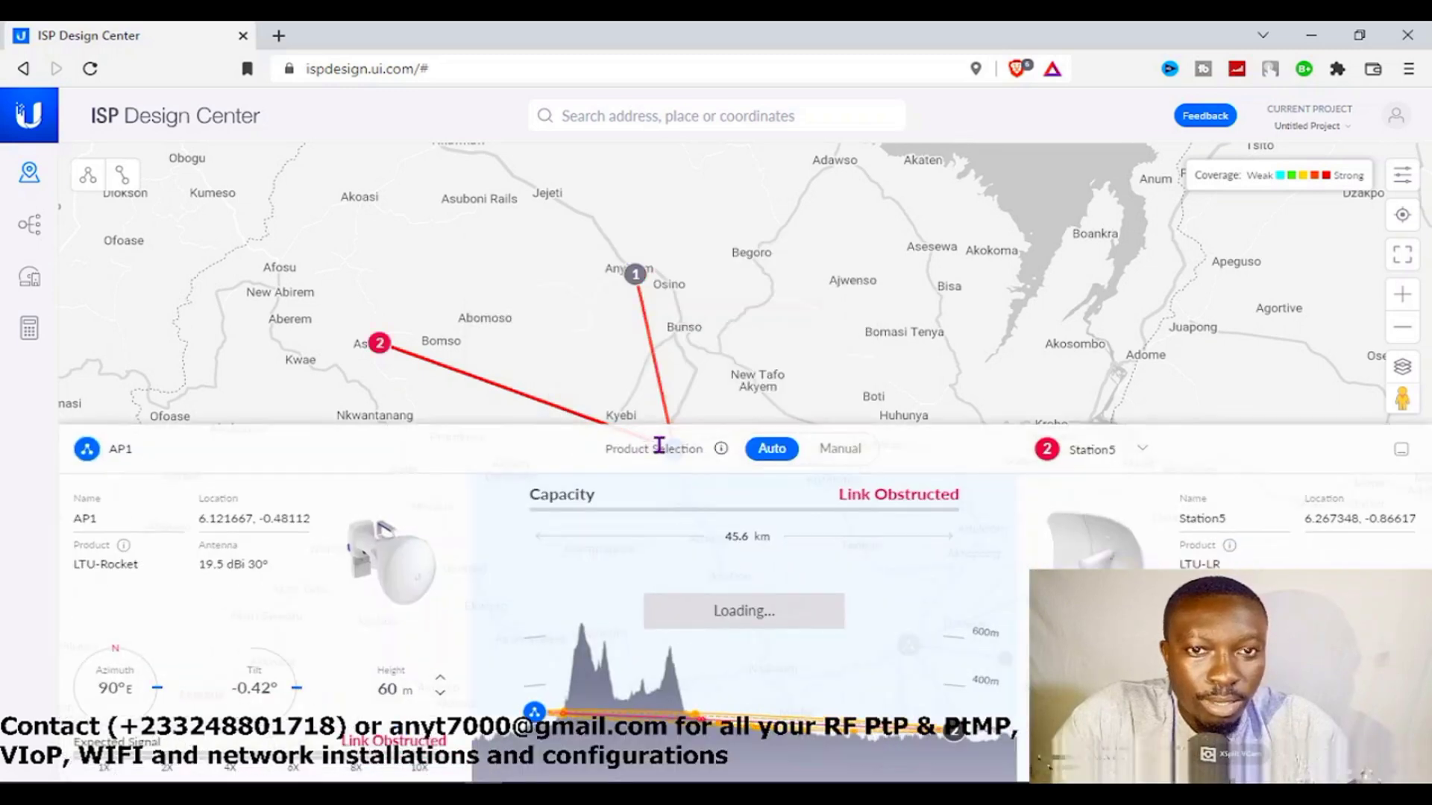
{"action": "left_click", "coordinate": [1404, 451]}
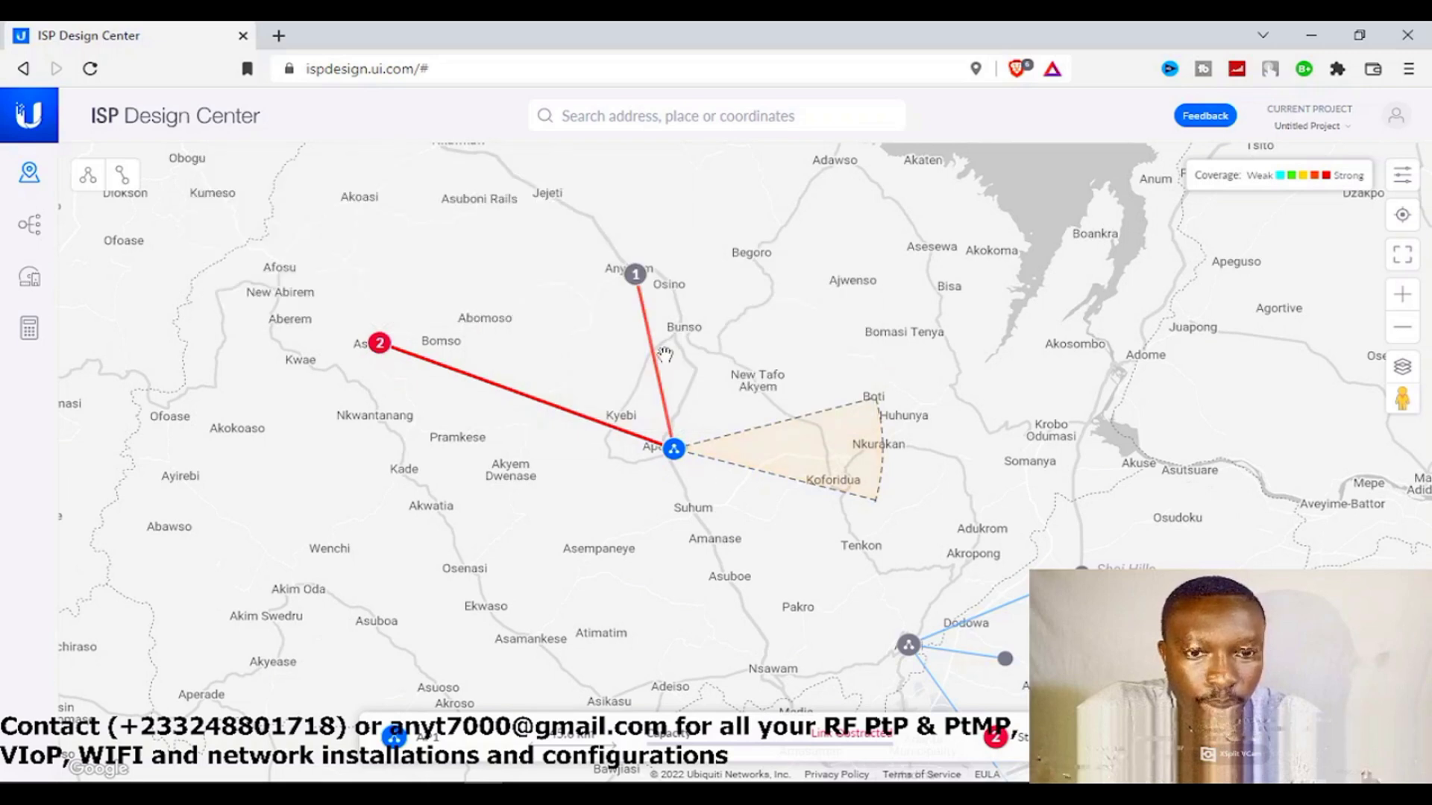
- In the Station5 link details, aim AP1 at azimuth 320°, and raise AP1 to 512.65 m and Station5 above the hills
{"action": "left_click_drag", "start_coordinate": [646, 280], "coordinate": [656, 437]}
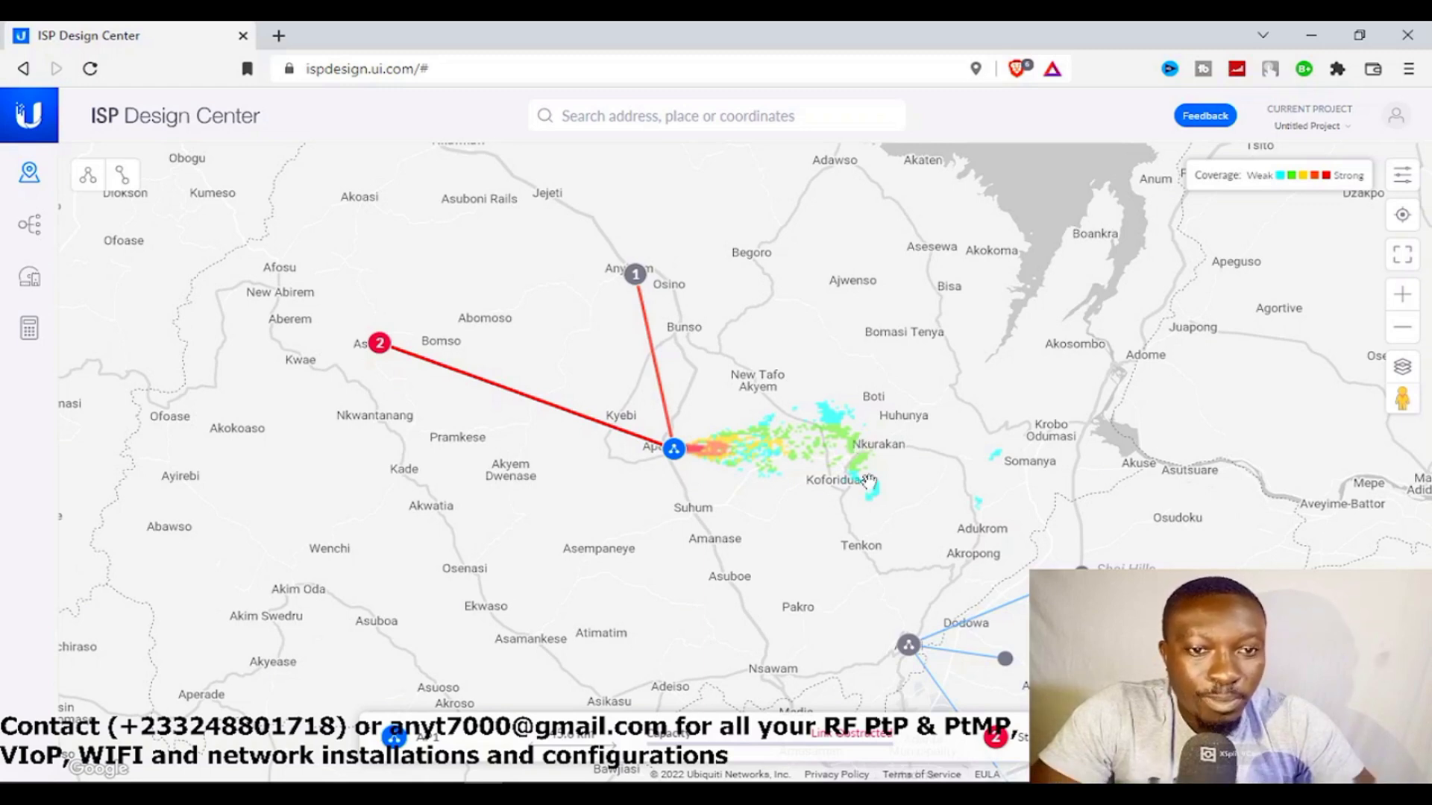
{"action": "left_click", "coordinate": [625, 436]}
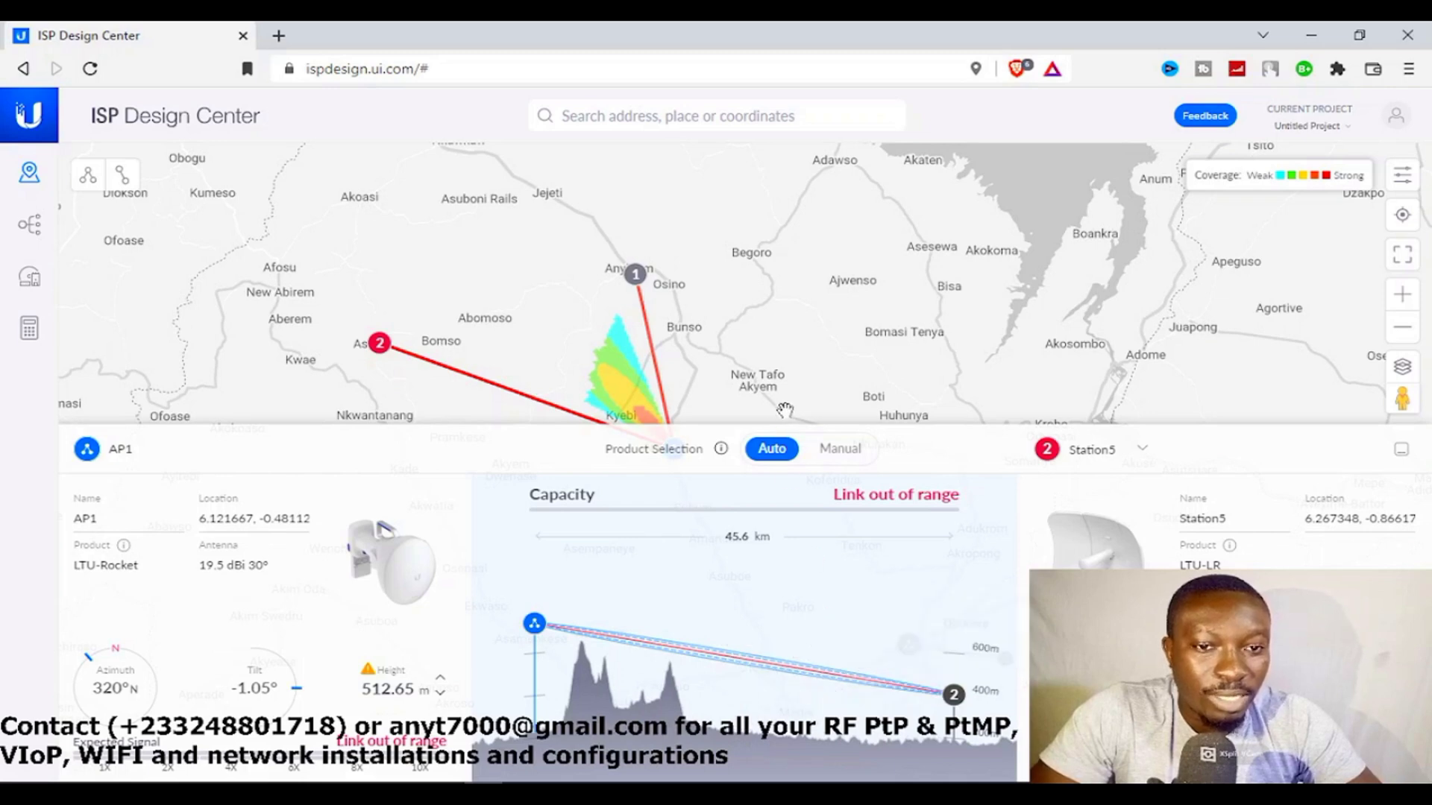
{"action": "left_click_drag", "start_coordinate": [953, 694], "coordinate": [954, 678]}
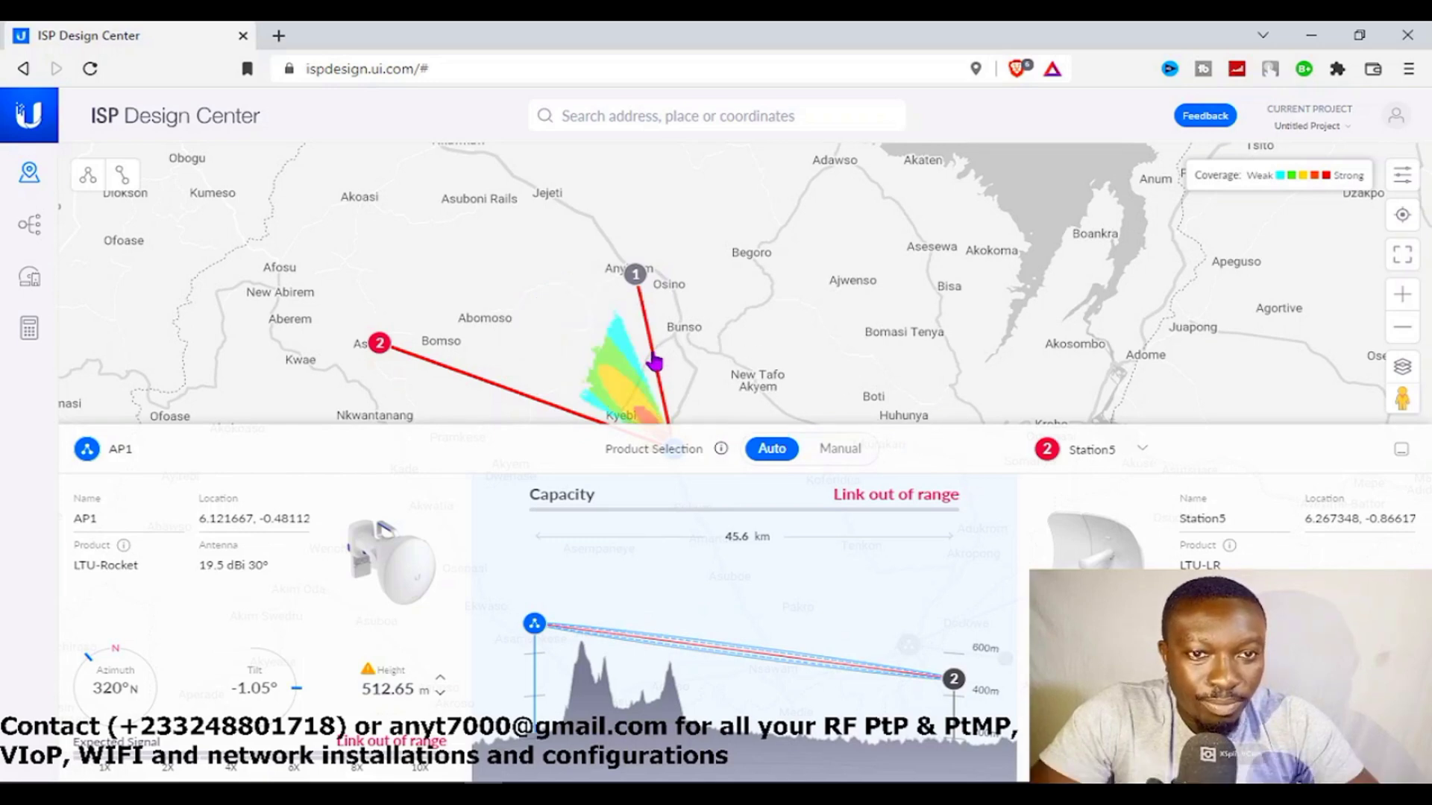
- Open the Station4 link details and raise Station4 on the elevation profile to clear the peak near it, then return to the map
{"action": "left_click", "coordinate": [654, 363]}
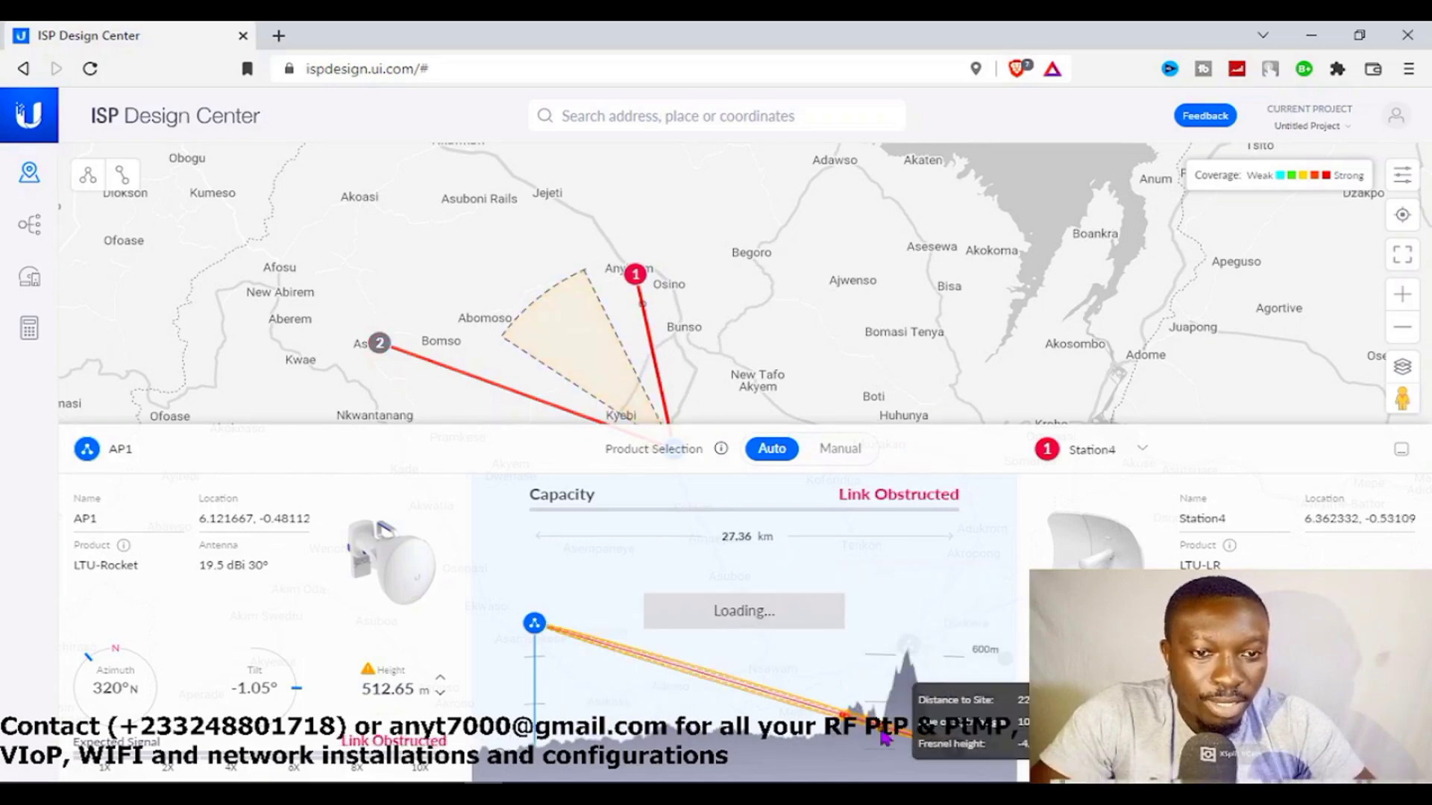
{"action": "left_click_drag", "start_coordinate": [956, 748], "coordinate": [984, 643]}
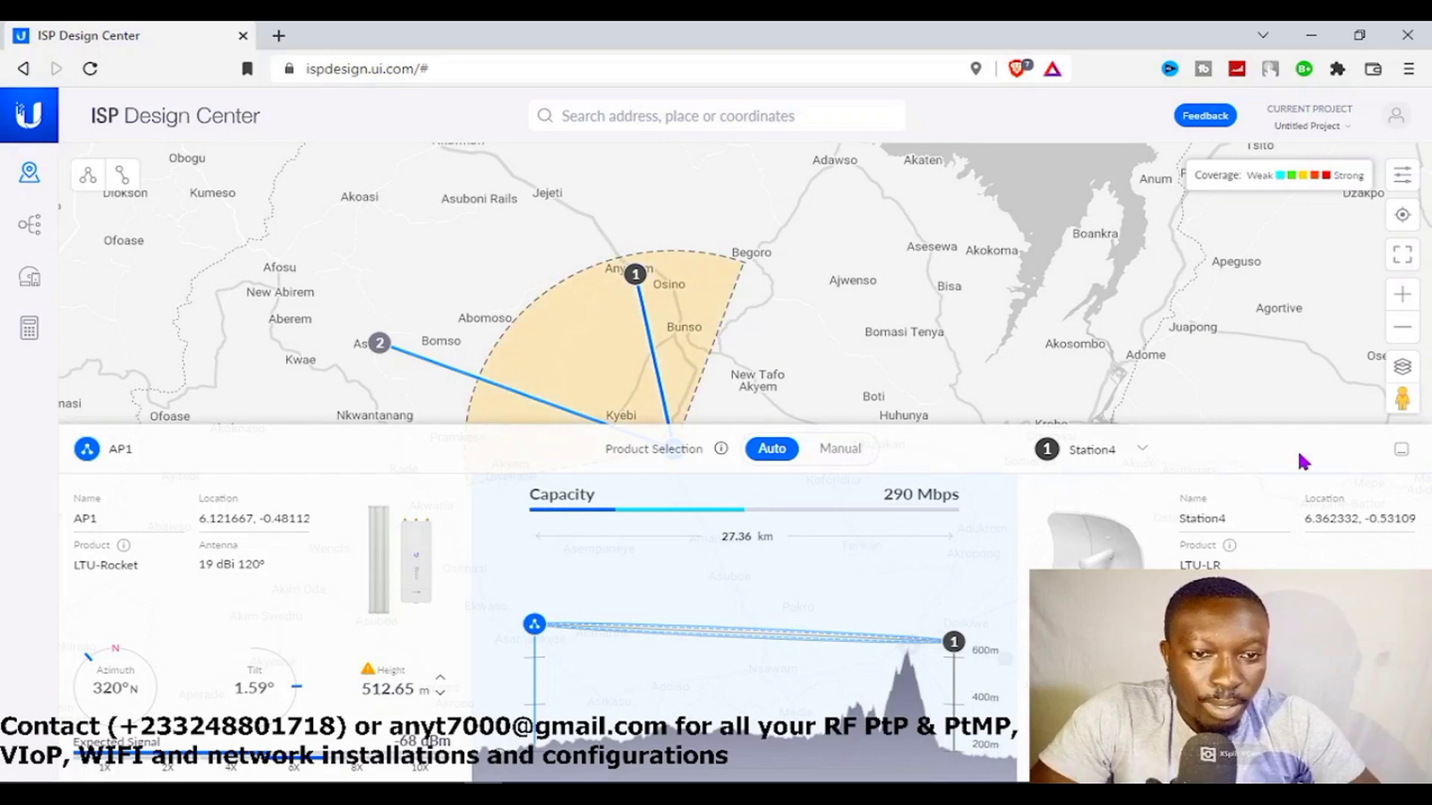
{"action": "left_click", "coordinate": [1397, 452]}
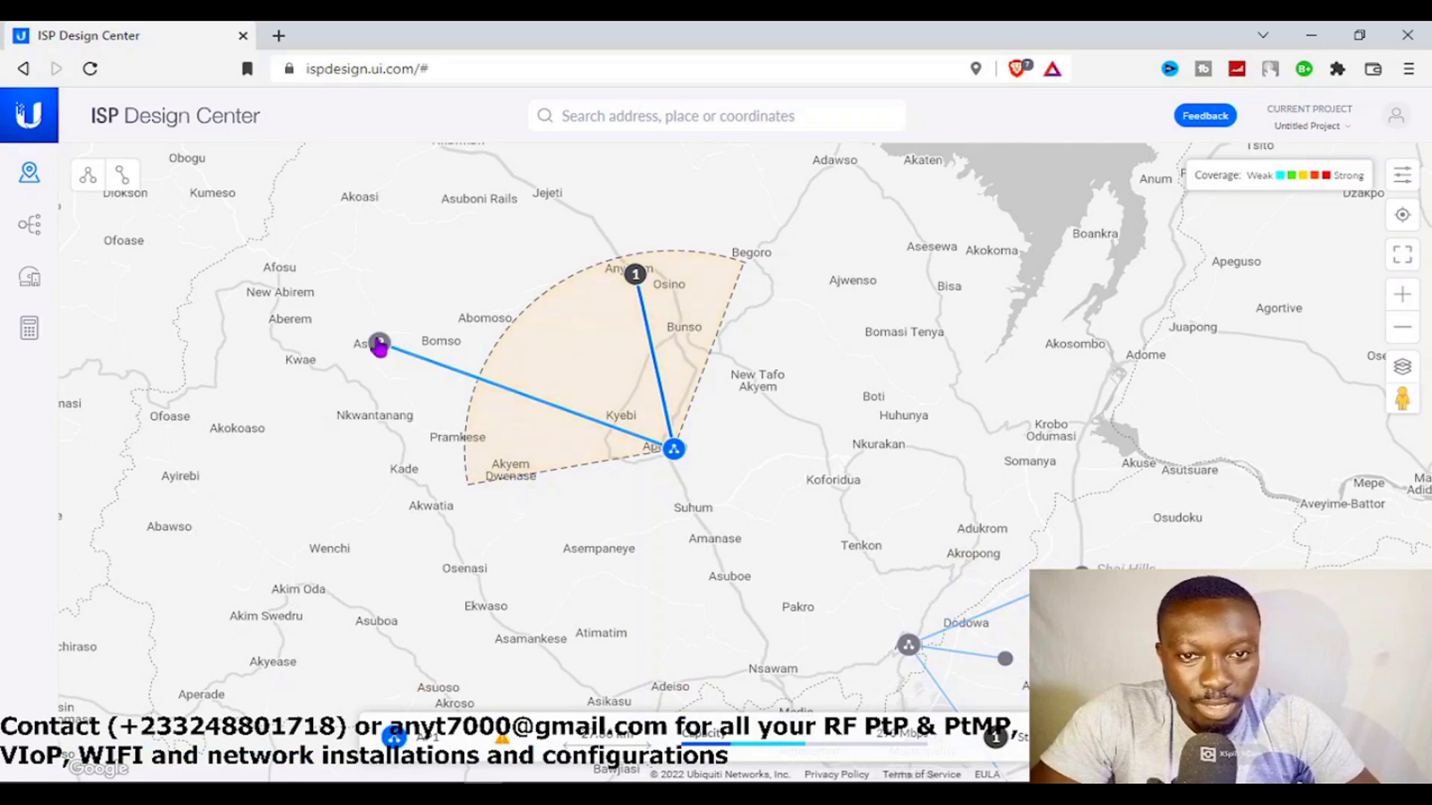
- Check the distance and link capacity of Station4 and Station5 in AP1's summary
{"action": "left_click", "coordinate": [380, 345]}
{"action": "left_click", "coordinate": [672, 450]}
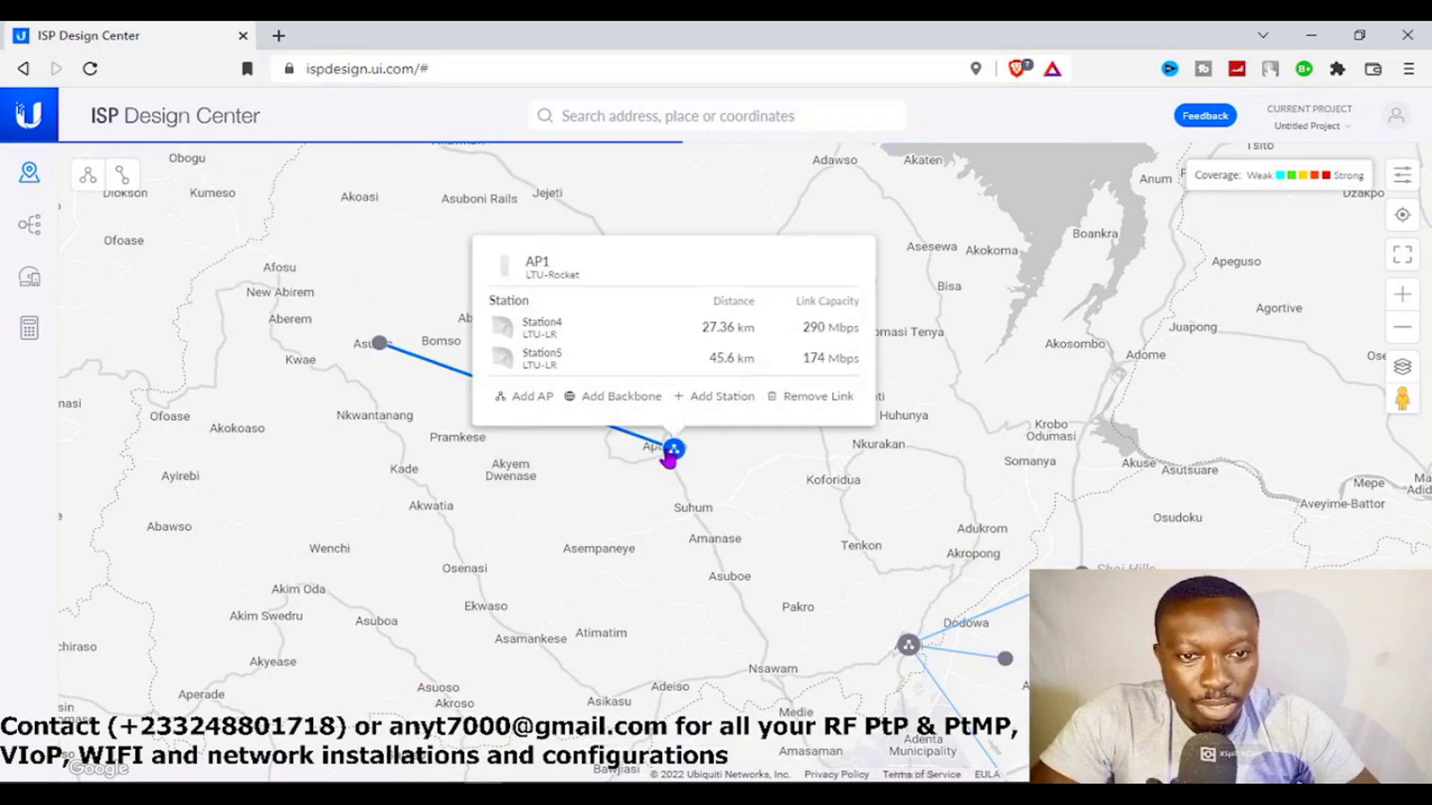
{"action": "left_click", "coordinate": [385, 317]}
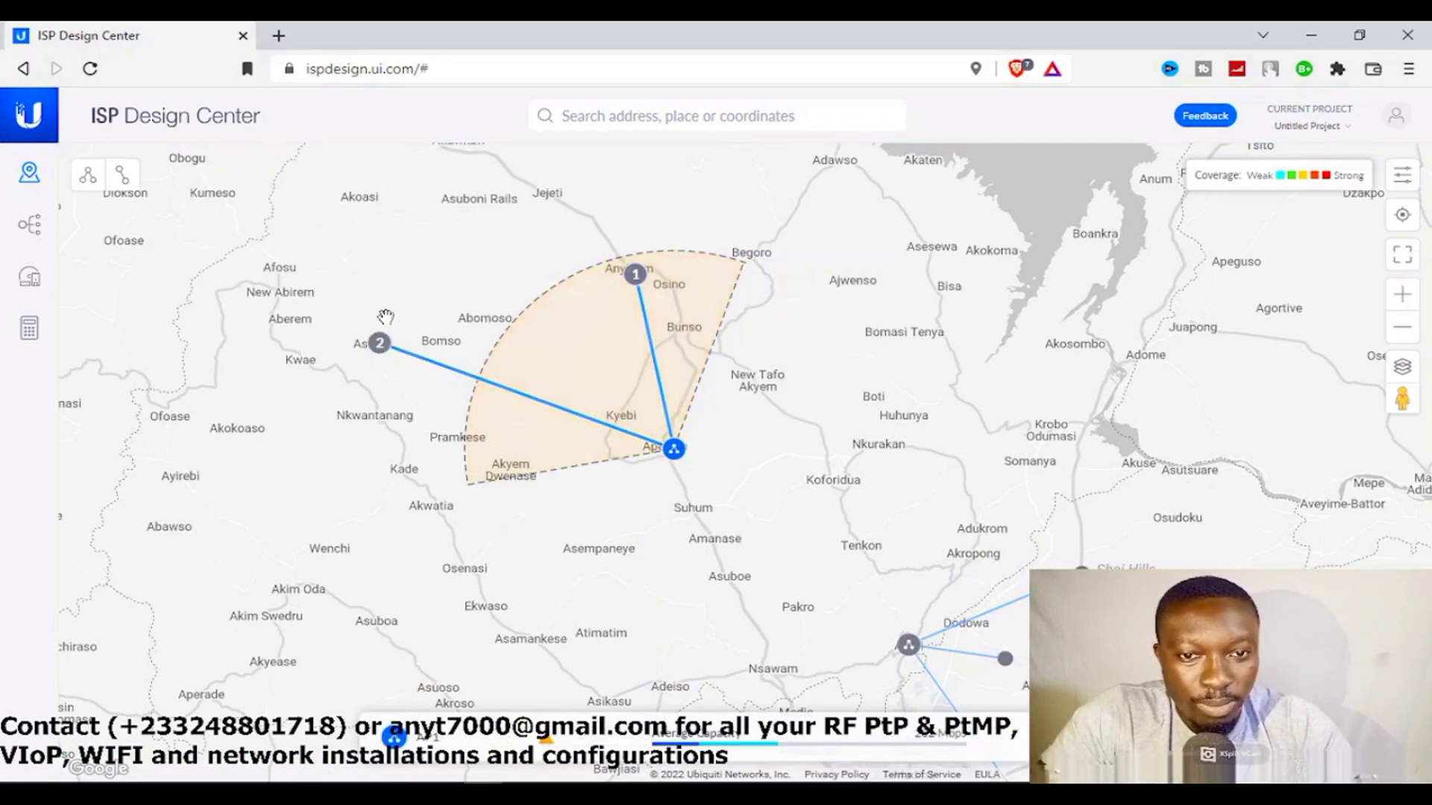
- Move Station5 just east of Pramkese, about 28 km from AP1, and Station4 just north of Osino
{"action": "left_click", "coordinate": [382, 347]}
{"action": "left_click_drag", "start_coordinate": [382, 346], "coordinate": [485, 444]}
{"action": "left_click", "coordinate": [600, 595]}
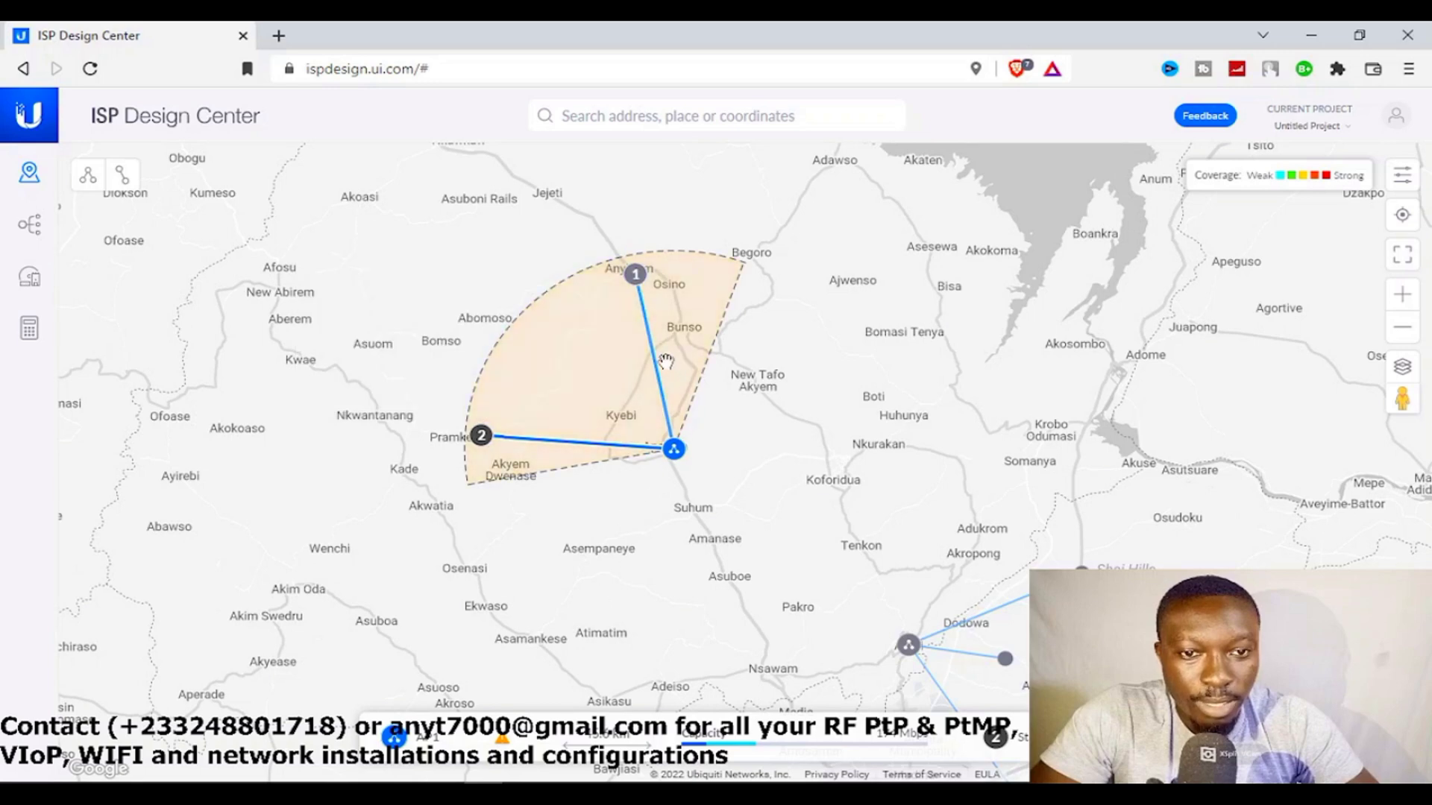
{"action": "left_click_drag", "start_coordinate": [636, 275], "coordinate": [683, 259]}
- Inspect the Station5 link profile, move Station5 close to Kyebi, about 13.3 km from AP1, and check its link again
{"action": "left_click", "coordinate": [623, 452]}
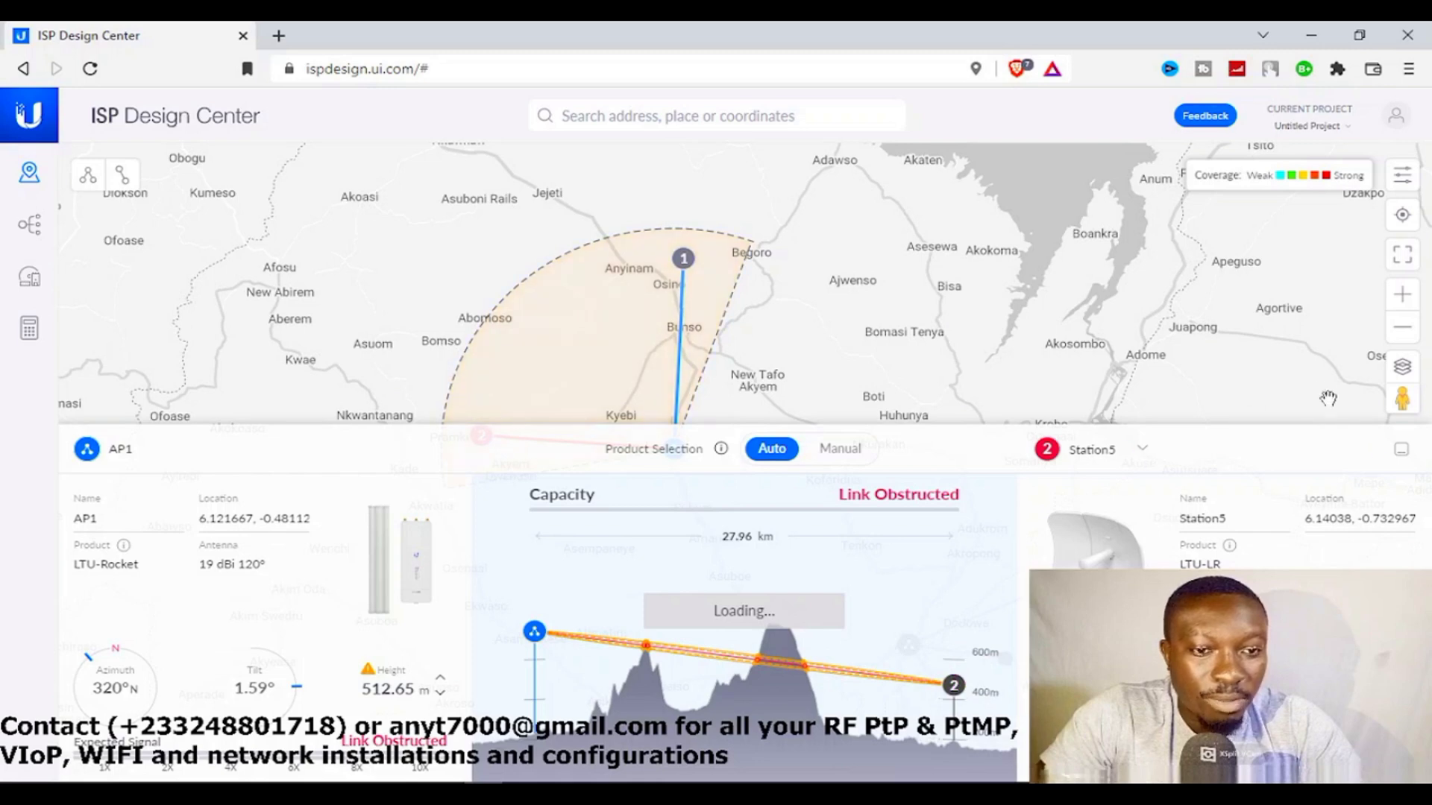
{"action": "left_click", "coordinate": [1396, 452]}
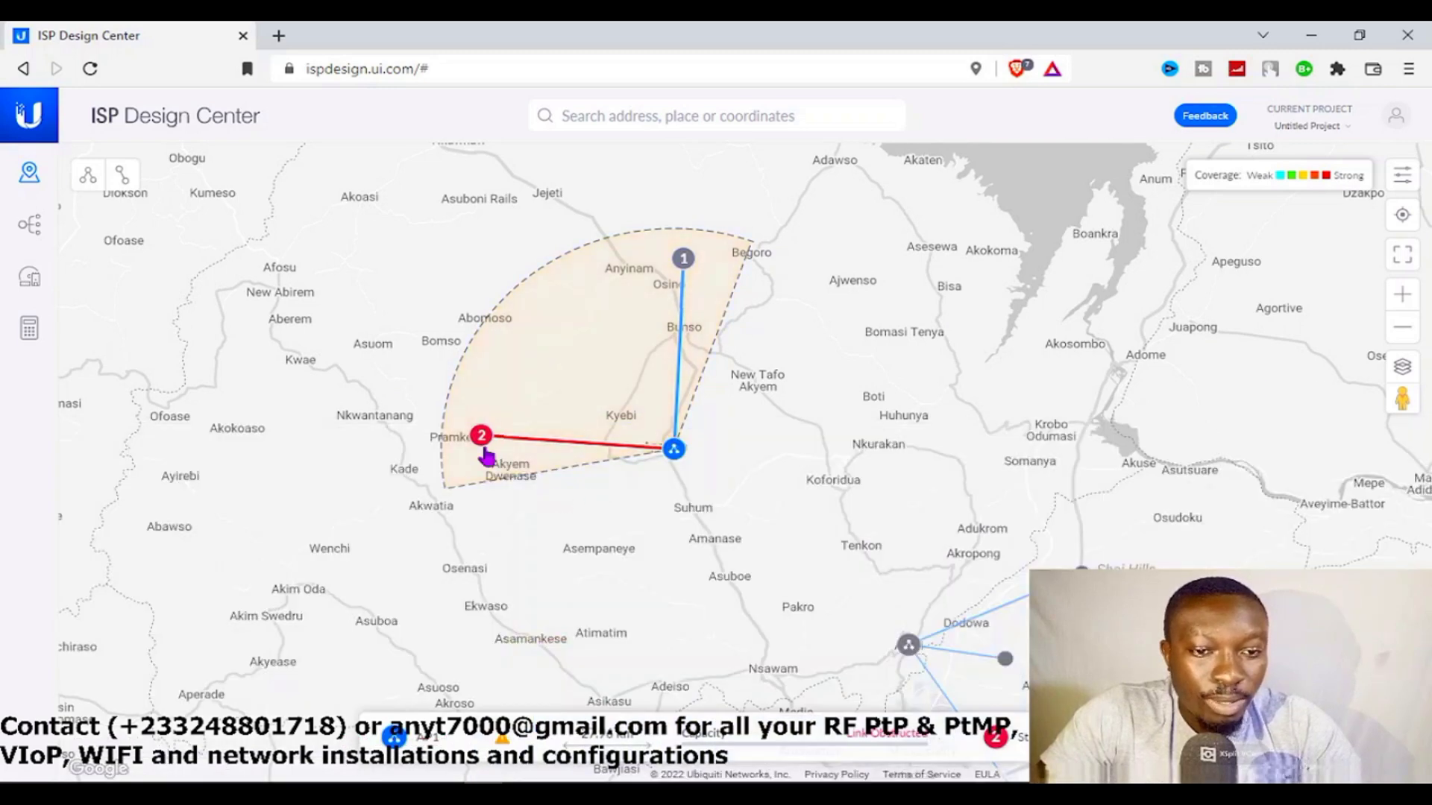
{"action": "left_click_drag", "start_coordinate": [482, 442], "coordinate": [619, 393]}
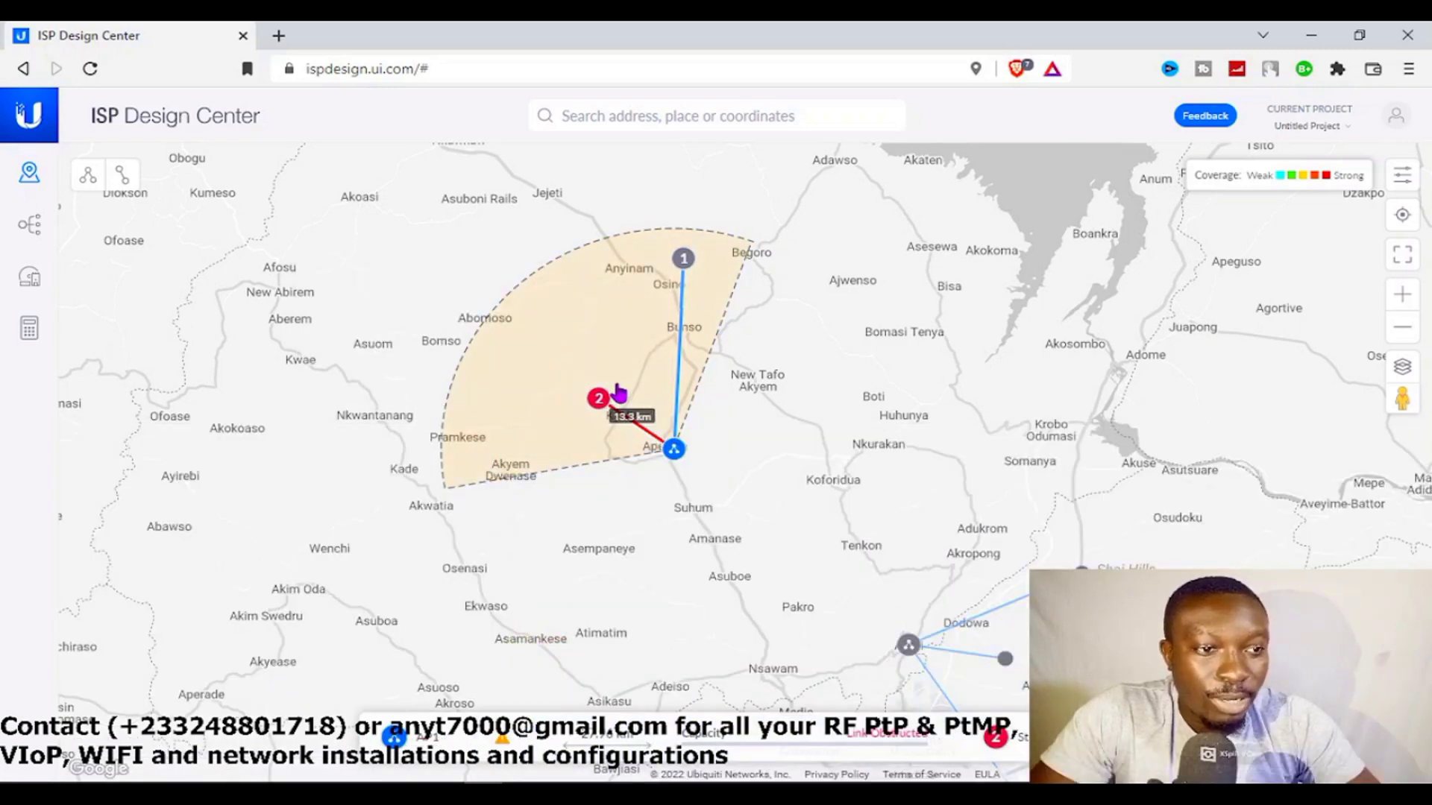
{"action": "left_click", "coordinate": [640, 433]}
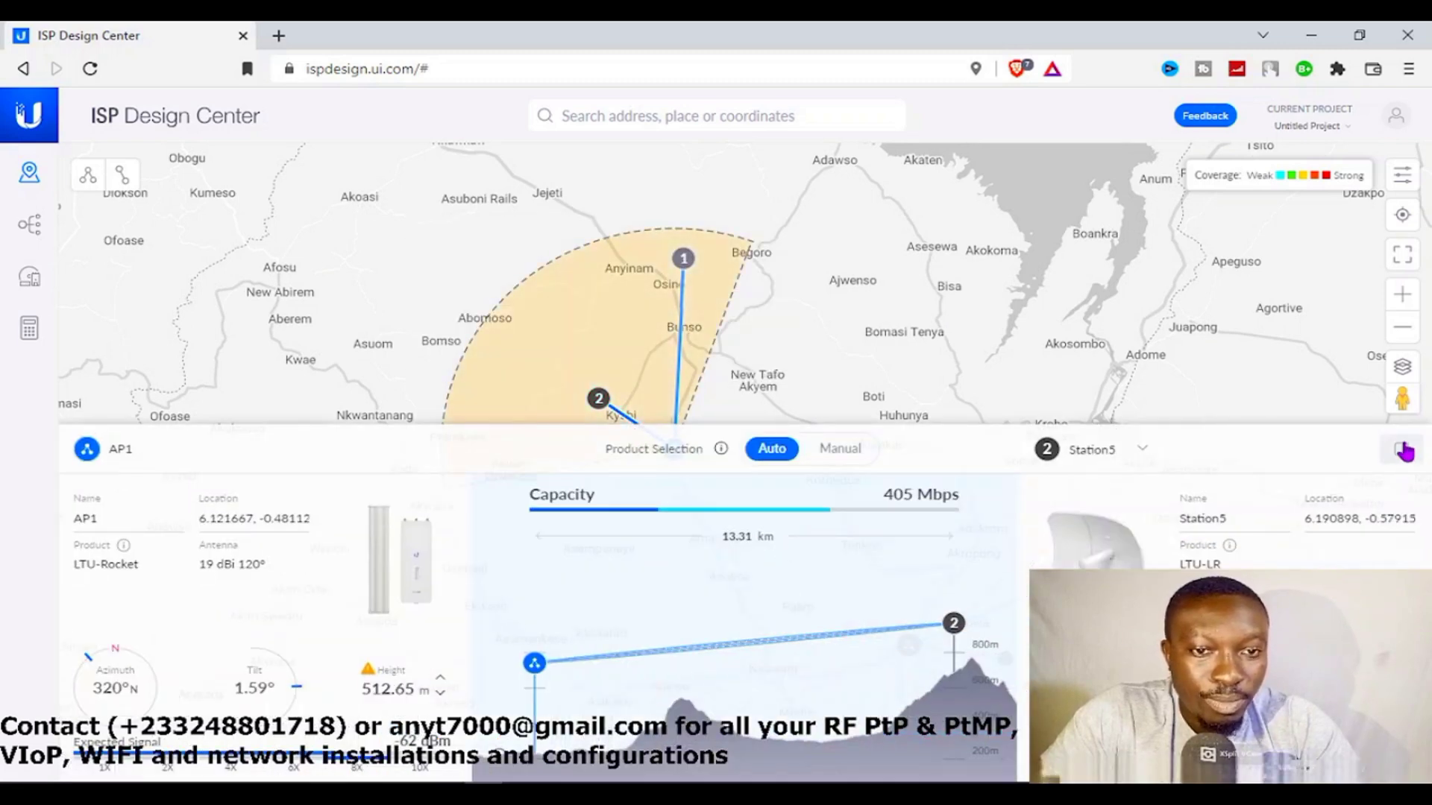
{"action": "left_click", "coordinate": [1401, 449]}
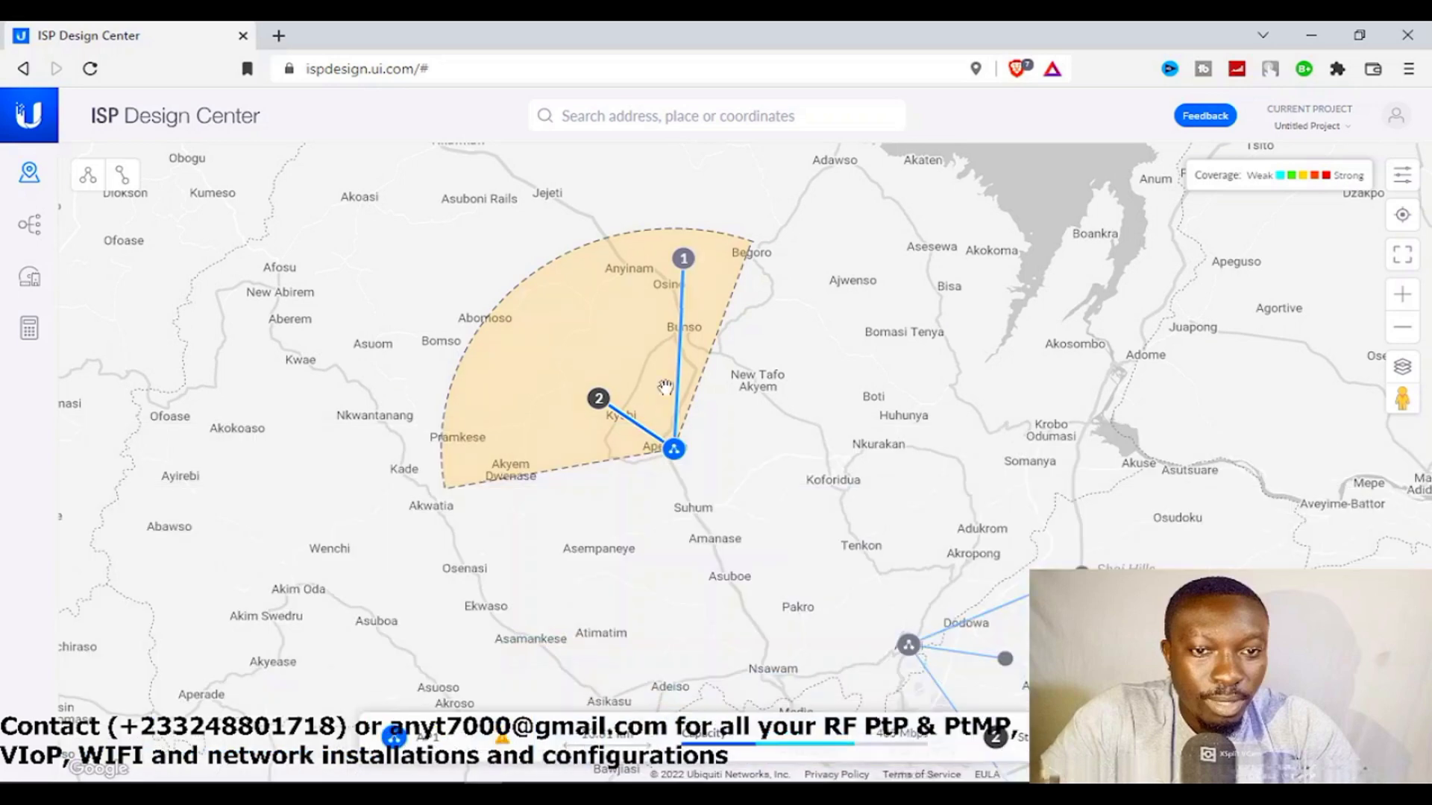
- Add an access point at Asamankese, at 5.85397, -0.66377
{"action": "left_click", "coordinate": [707, 538]}
{"action": "left_click_drag", "start_coordinate": [846, 467], "coordinate": [870, 333]}
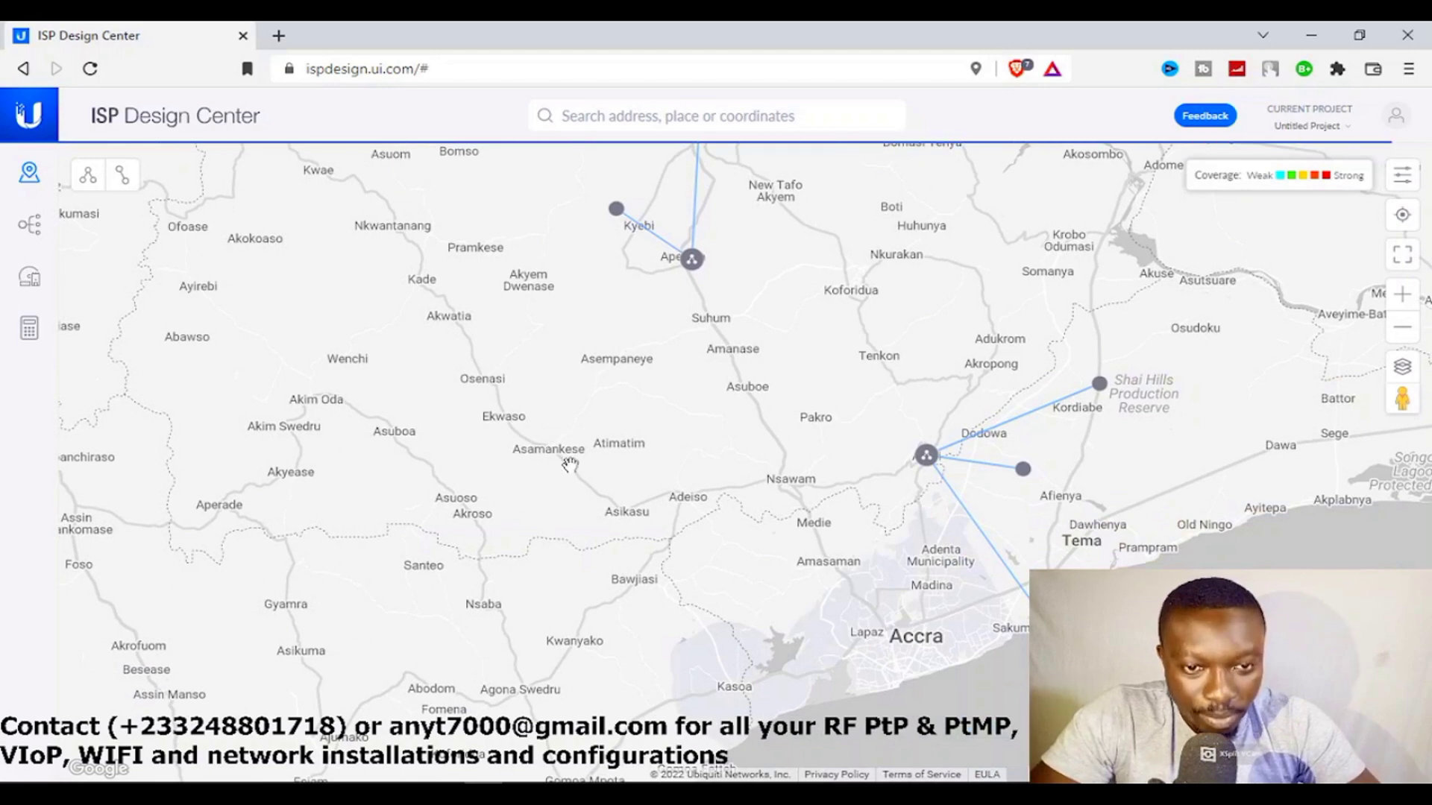
{"action": "left_click", "coordinate": [550, 452]}
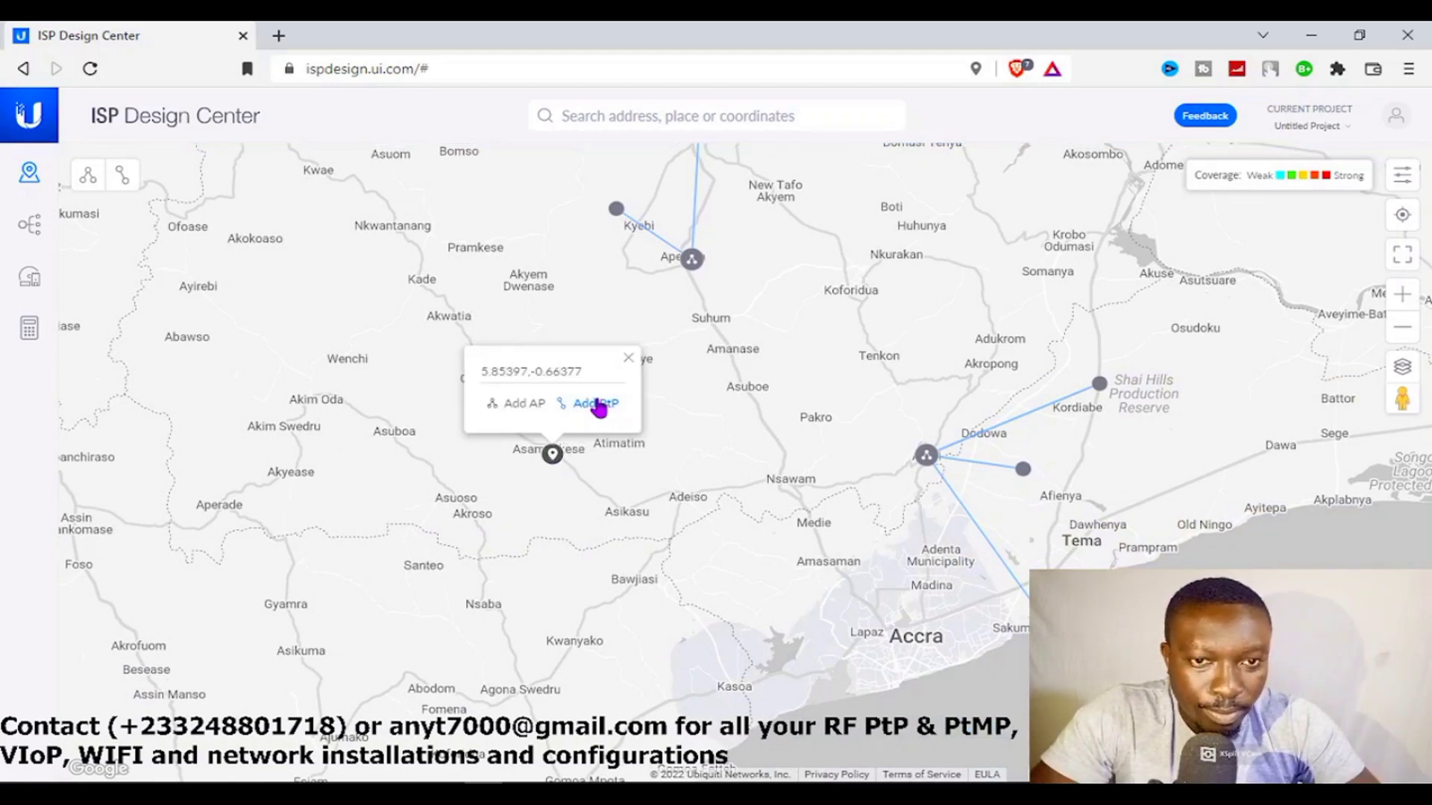
{"action": "left_click", "coordinate": [522, 409]}
- Remove the Station7 link from the Asamankese access point AP2
{"action": "left_click", "coordinate": [587, 464]}
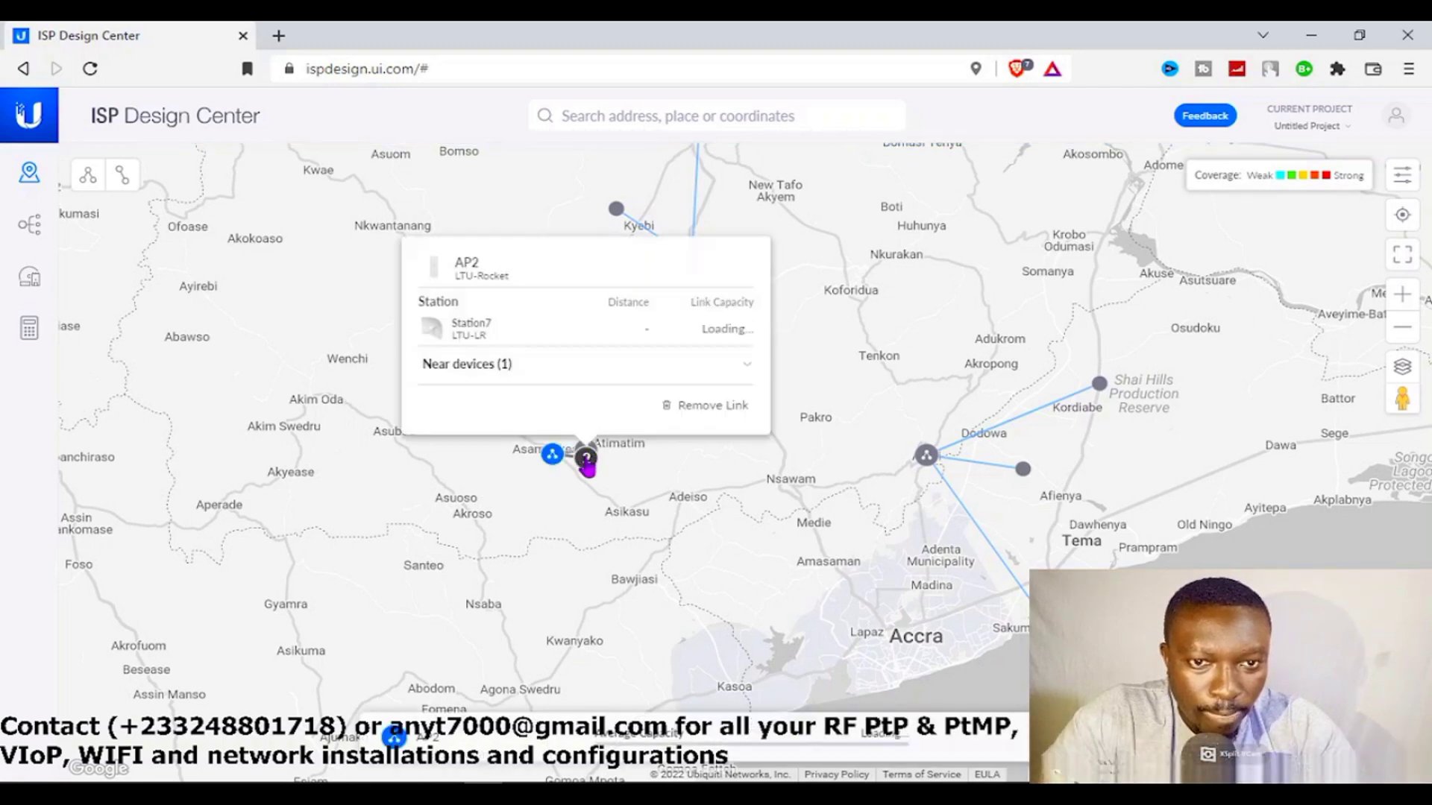
{"action": "left_click", "coordinate": [704, 404]}
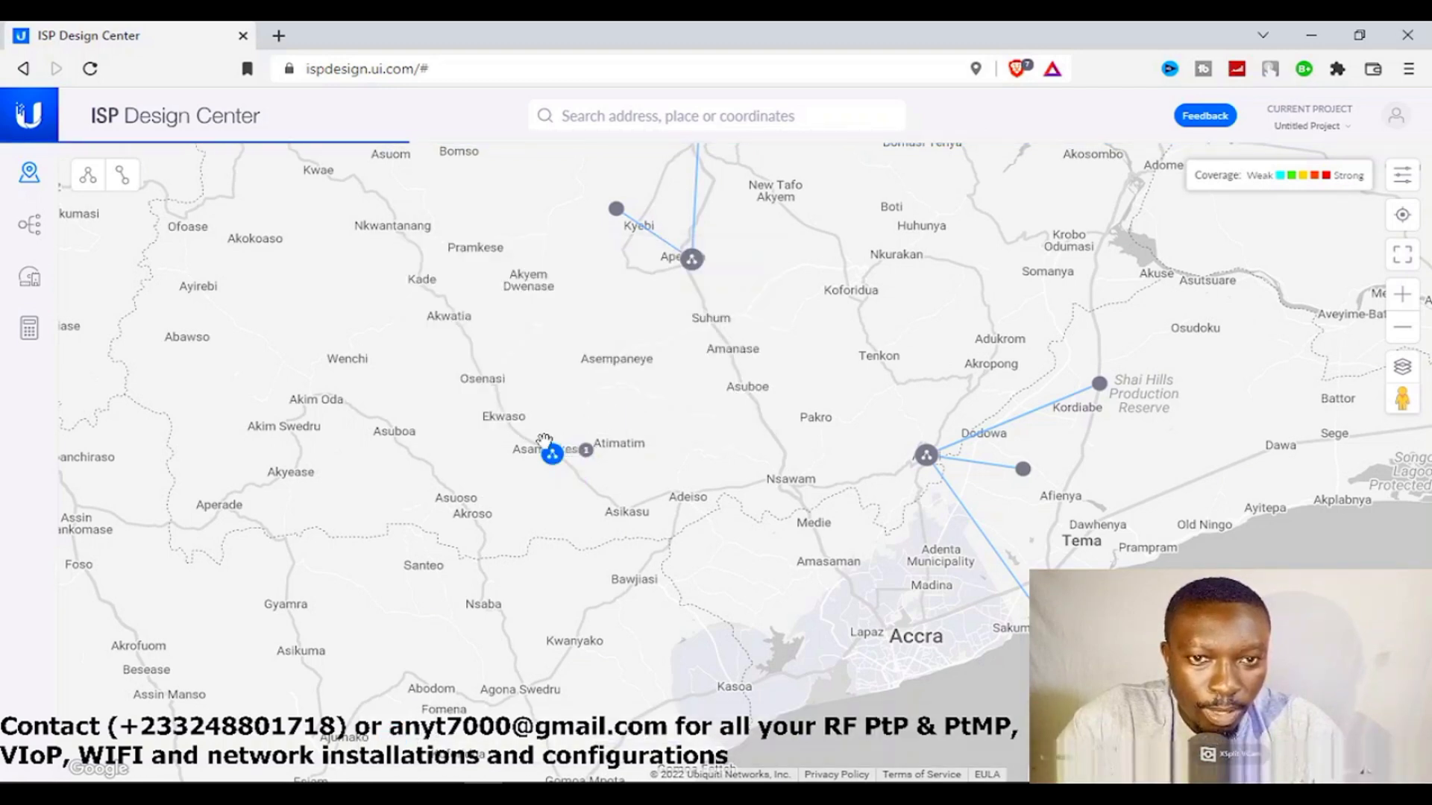
- Remove the Station6 link from the Asamankese access point AP2
{"action": "left_click", "coordinate": [552, 456]}
{"action": "left_click", "coordinate": [555, 459]}
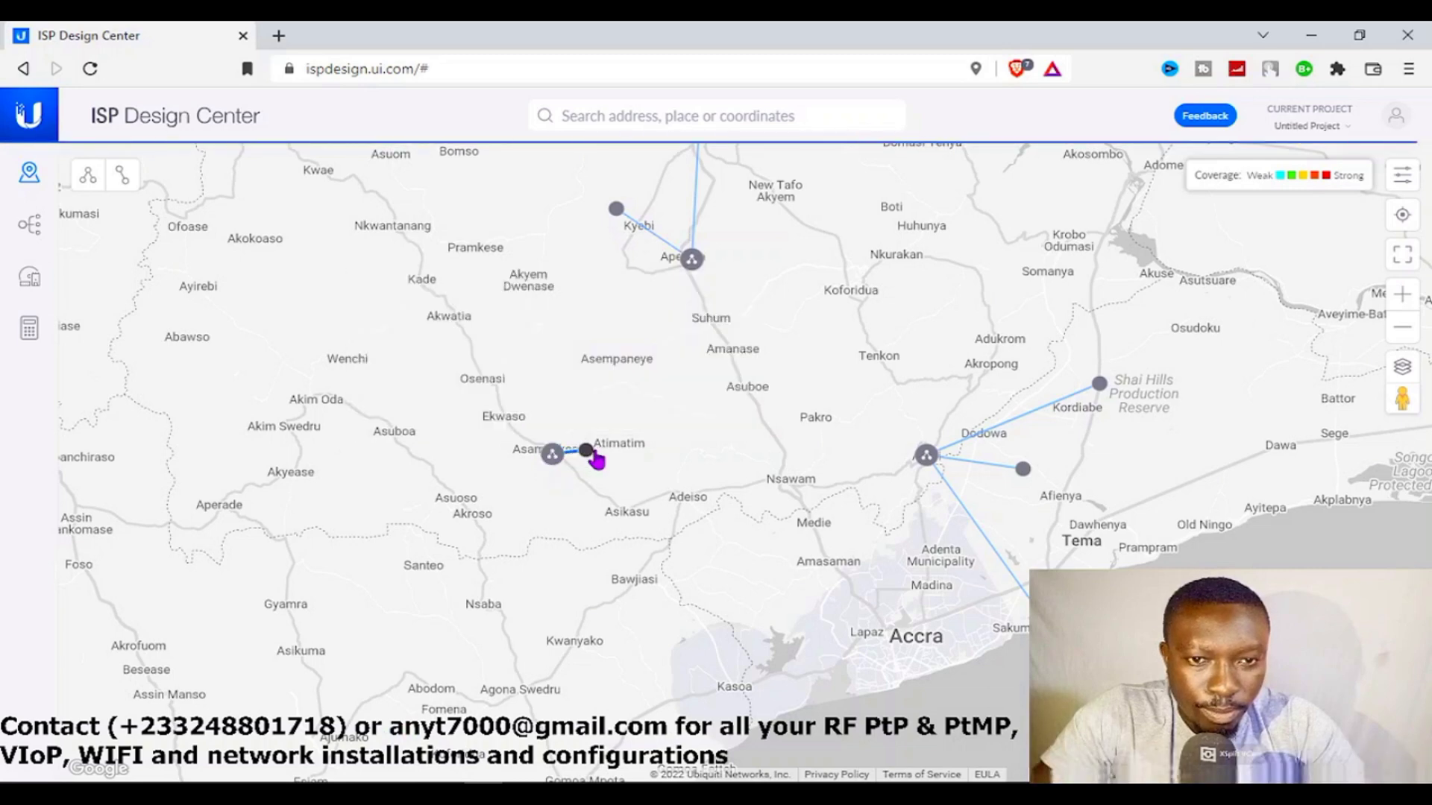
{"action": "left_click", "coordinate": [550, 457]}
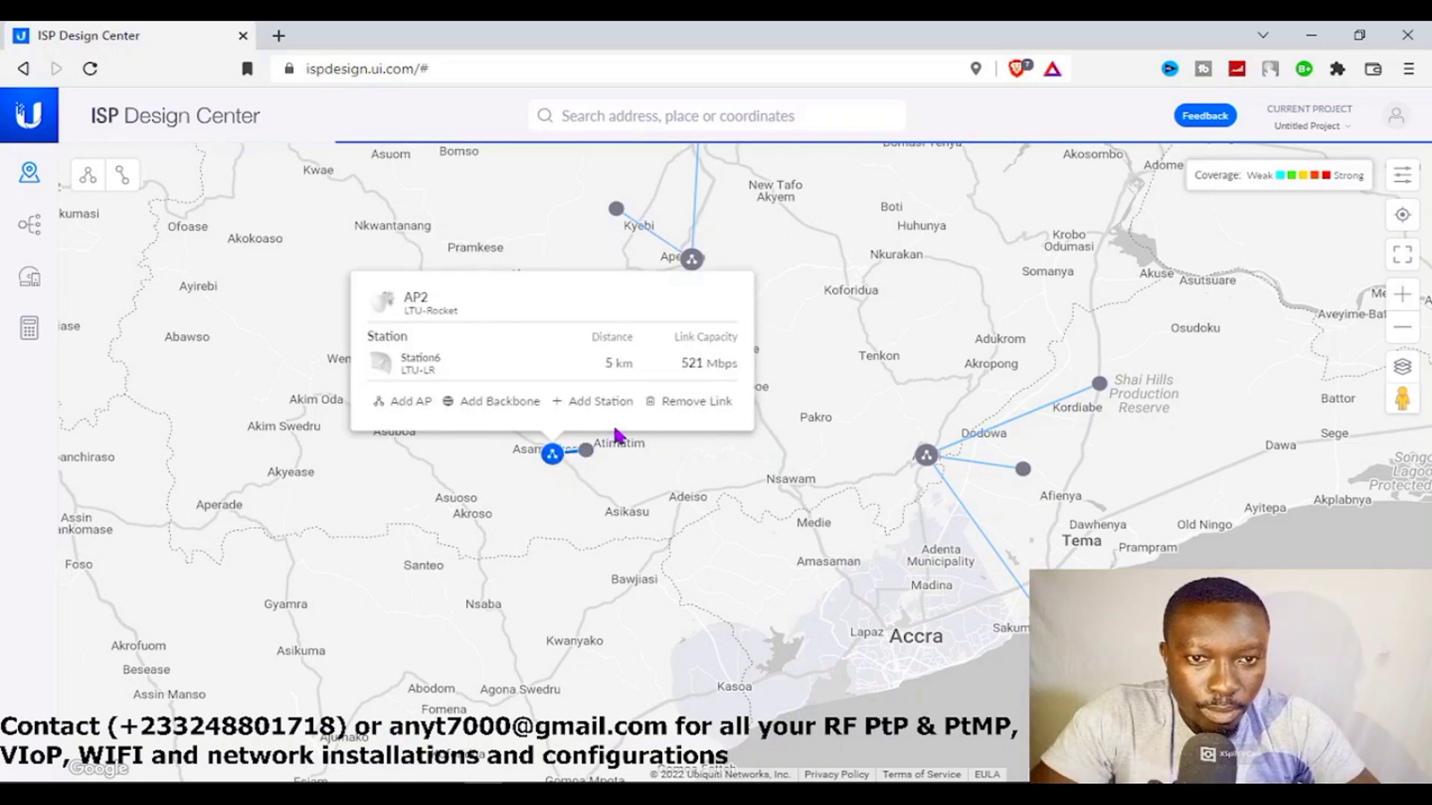
{"action": "left_click", "coordinate": [692, 401]}
- Add a point-to-point link from 5.889489, -0.617078 near Atimatim and place its station on the AP1 site
{"action": "left_click", "coordinate": [589, 429]}
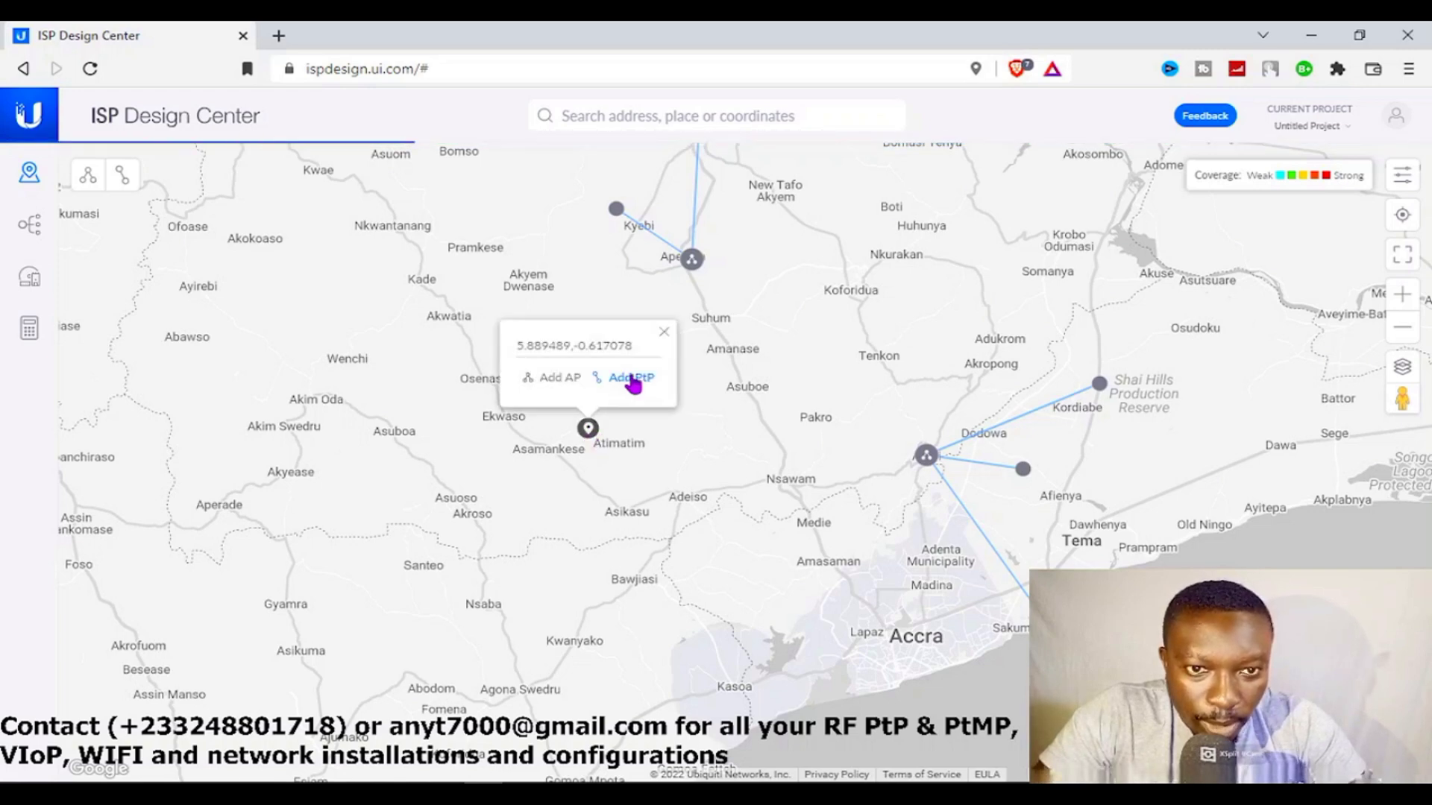
{"action": "left_click", "coordinate": [631, 379]}
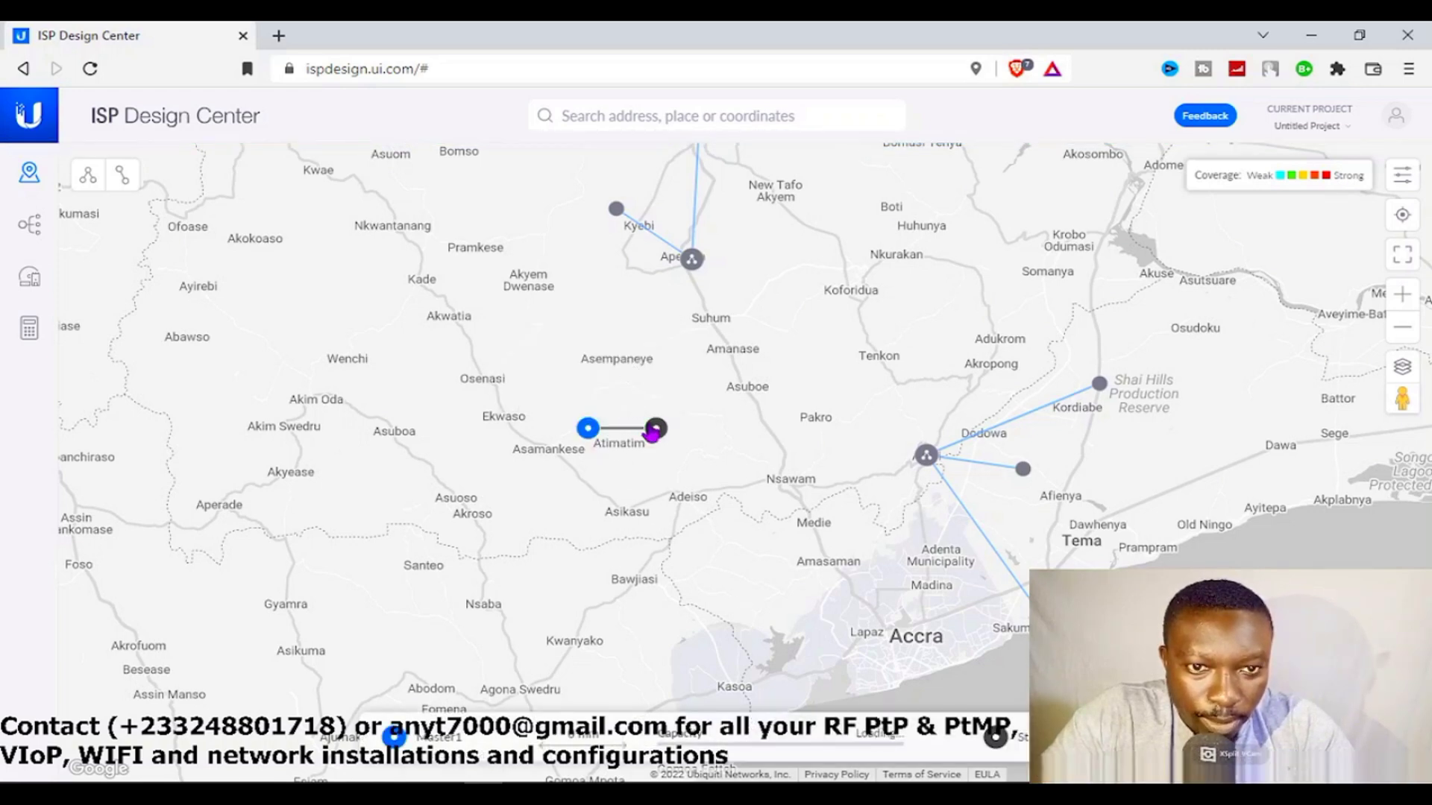
{"action": "left_click", "coordinate": [690, 256]}
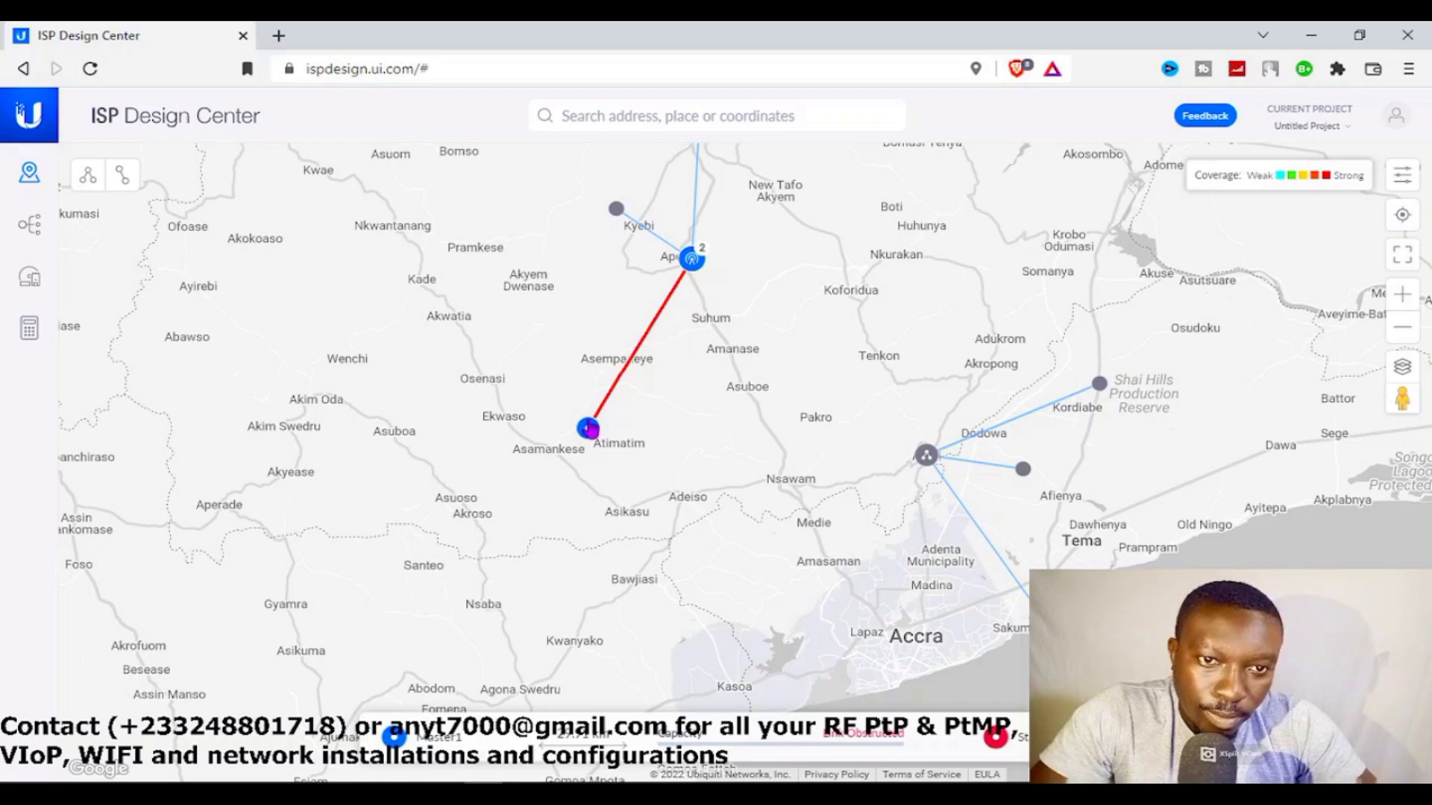
- Inspect the Master1–Station1 link profile, raise Station1's antenna, and raise Master1 to about 93 m
{"action": "left_click", "coordinate": [589, 428]}
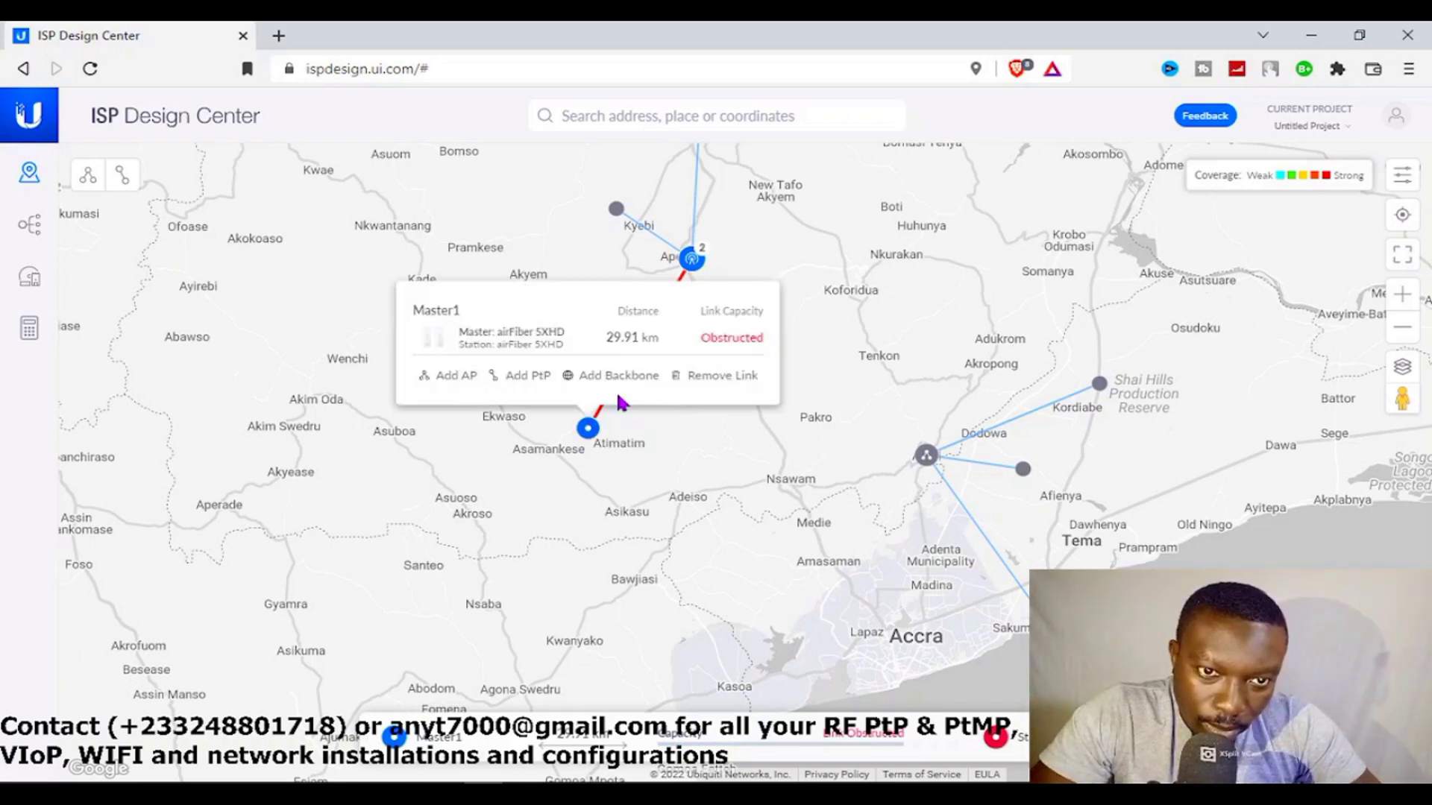
{"action": "left_click", "coordinate": [676, 287]}
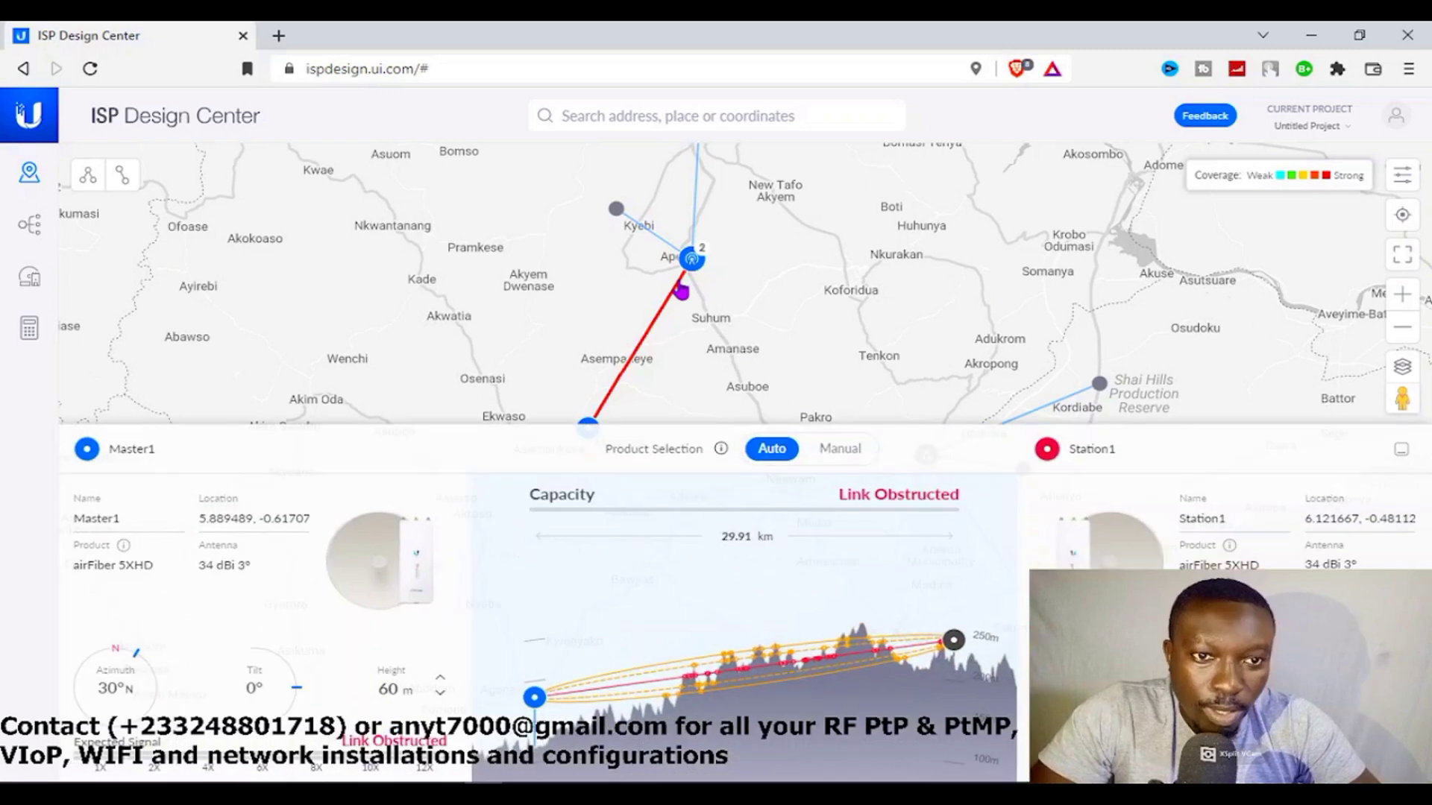
{"action": "left_click_drag", "start_coordinate": [954, 640], "coordinate": [955, 574]}
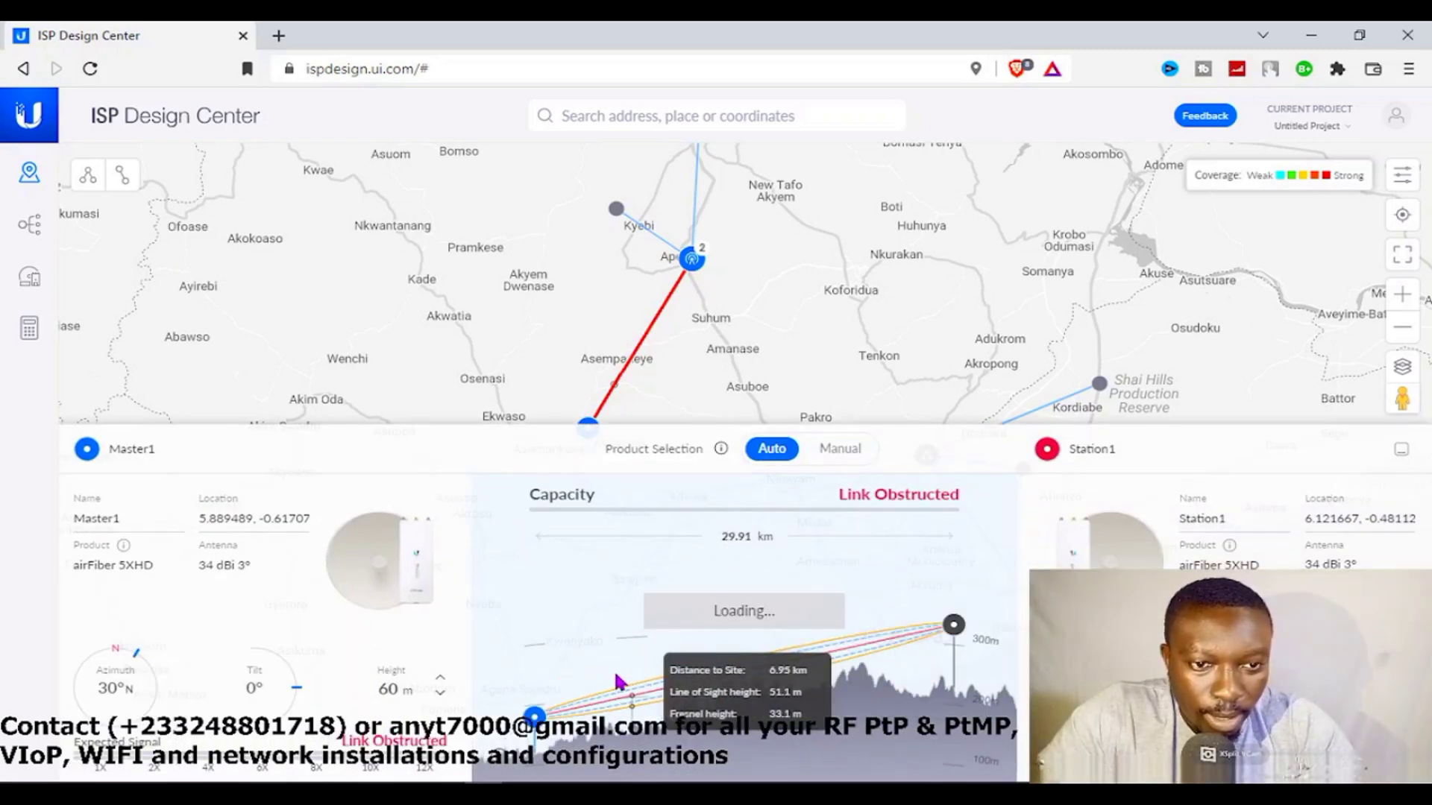
{"action": "left_click_drag", "start_coordinate": [524, 699], "coordinate": [525, 687]}
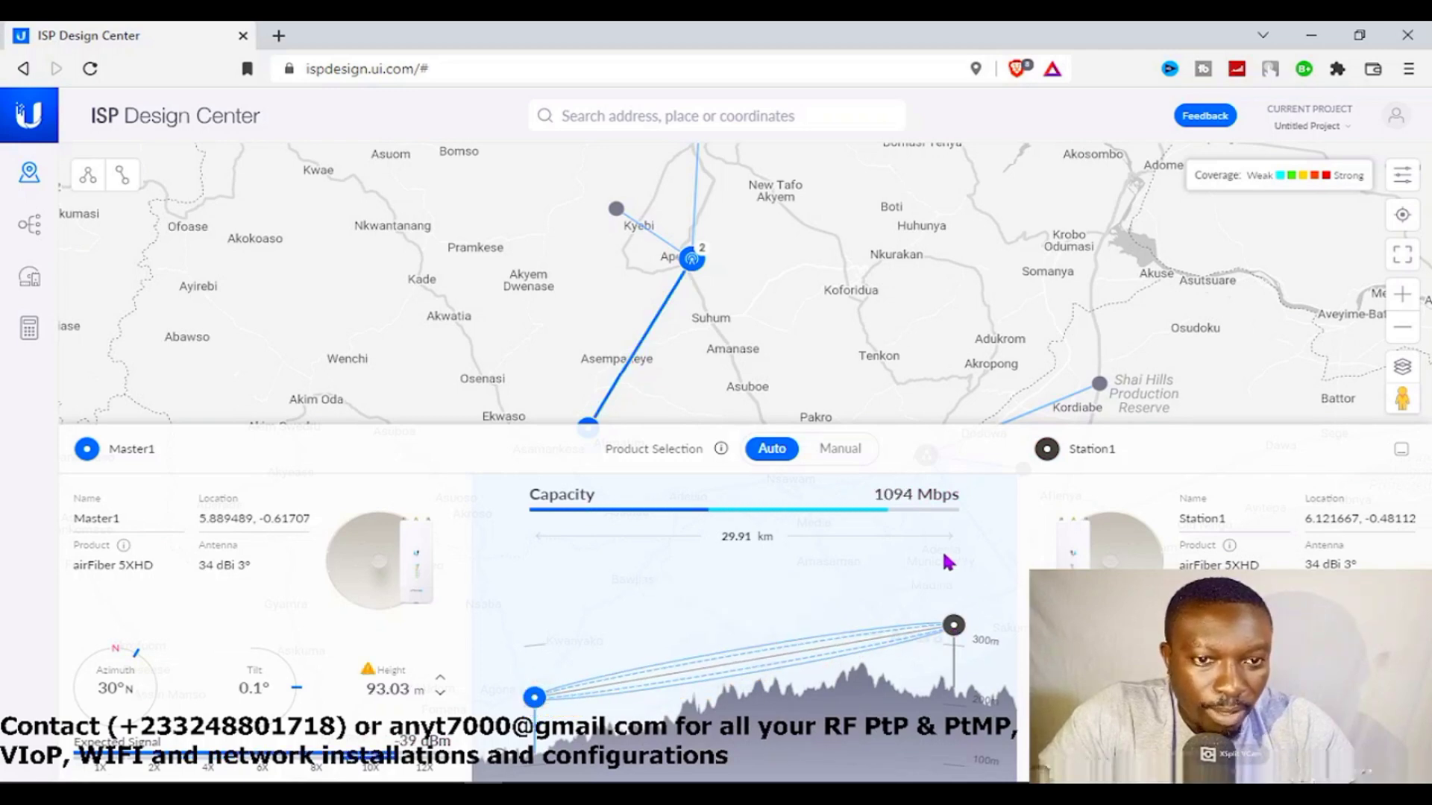
{"action": "left_click", "coordinate": [1405, 451]}
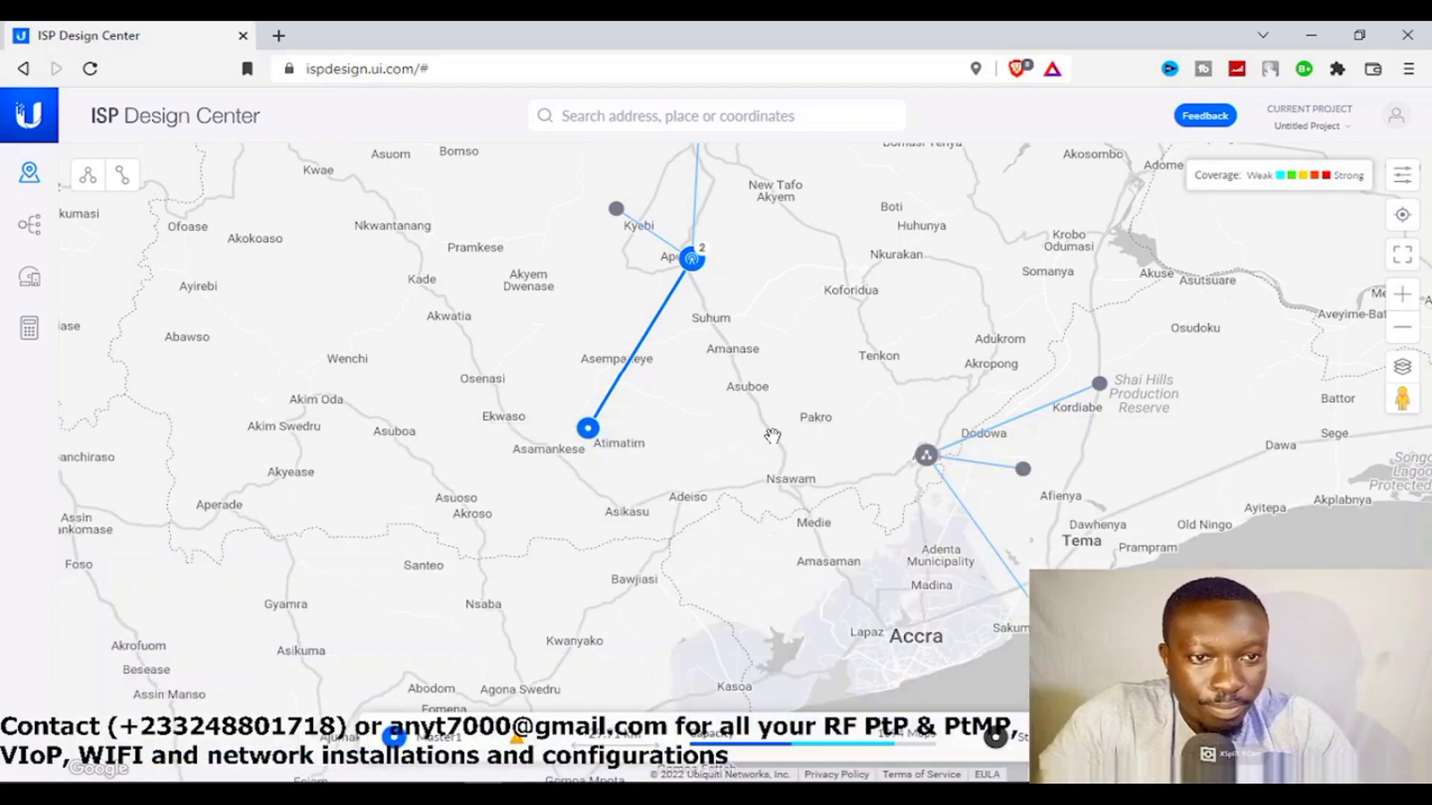
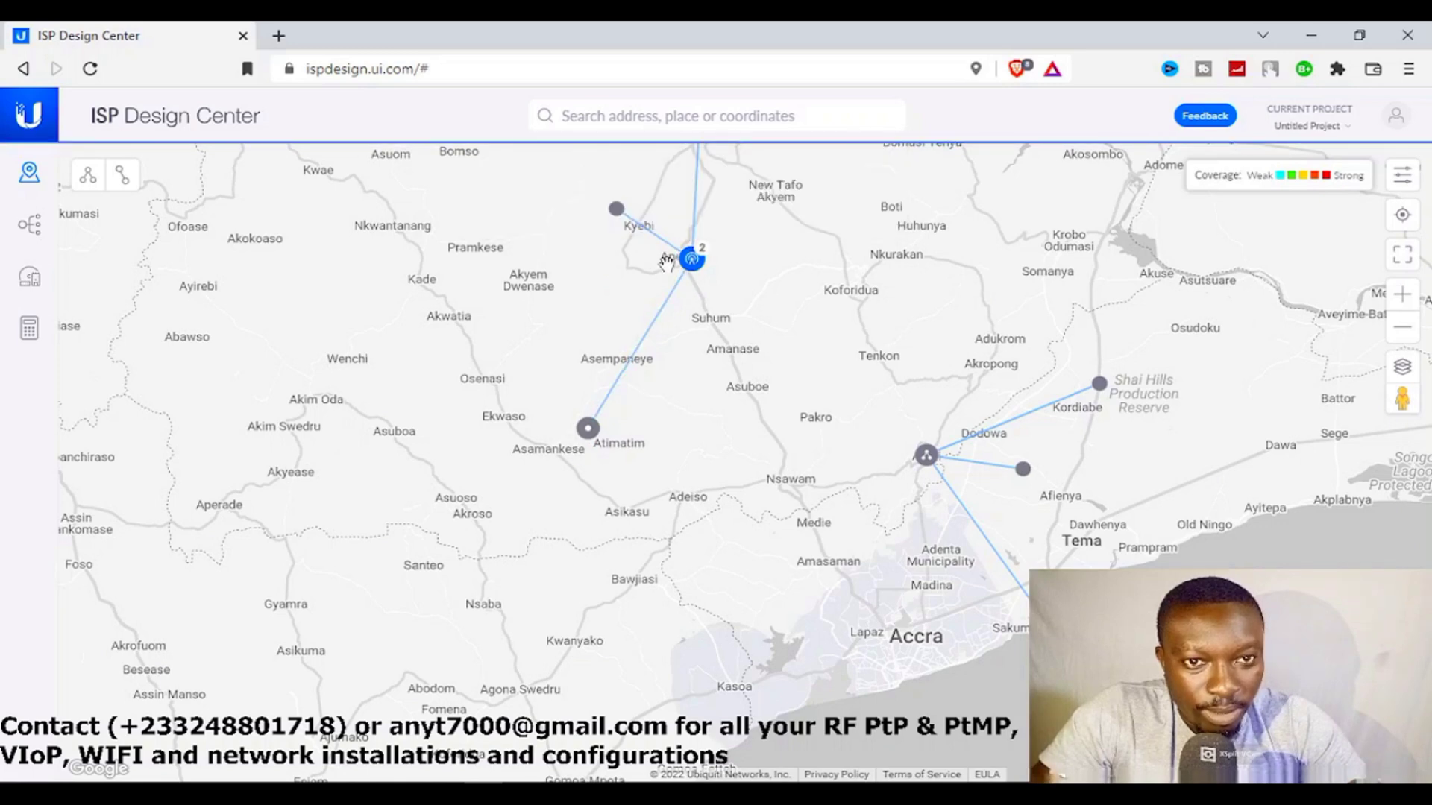
- Review the link summaries at the AP1 site and at Master1 near Atimatim
{"action": "left_click", "coordinate": [690, 267]}
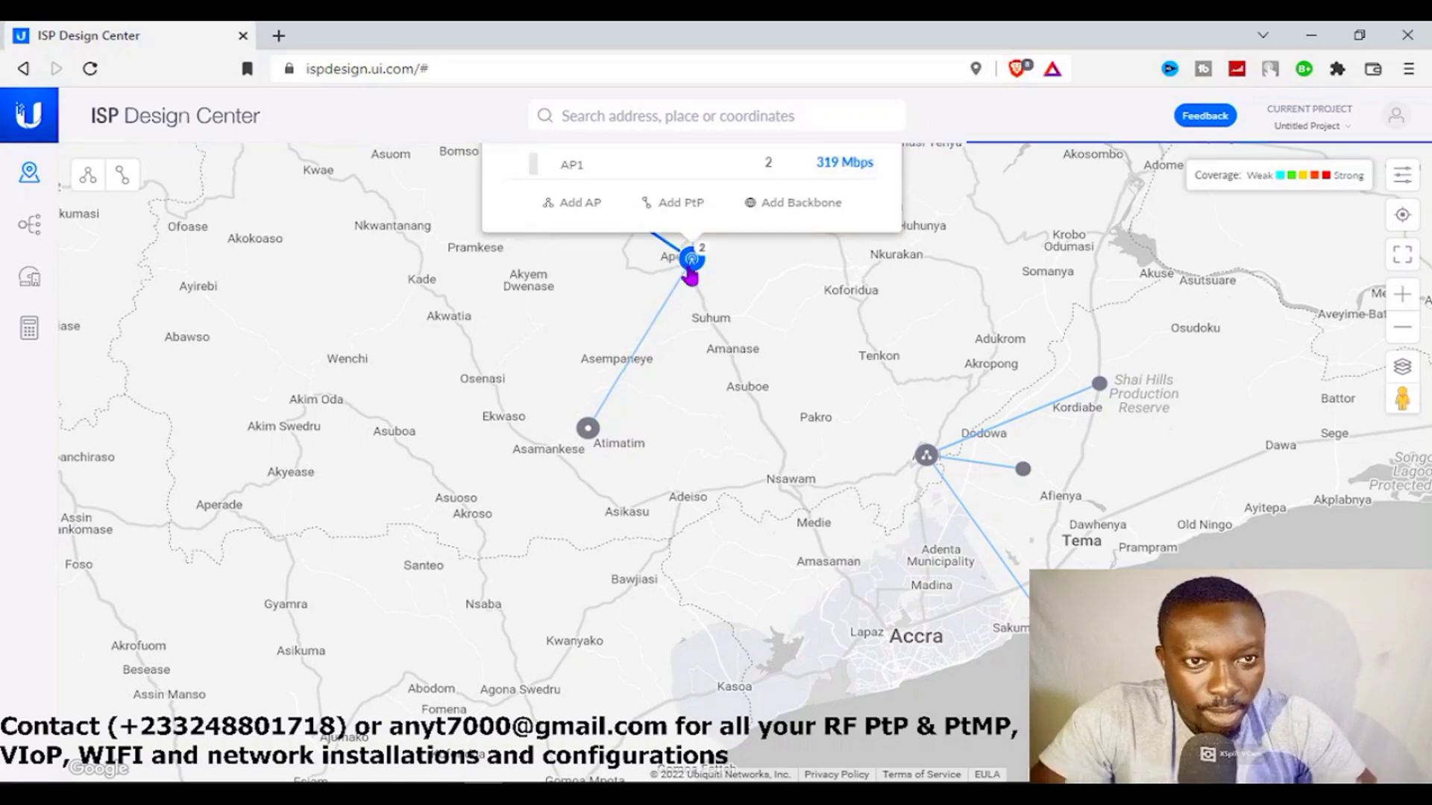
{"action": "left_click", "coordinate": [608, 423]}
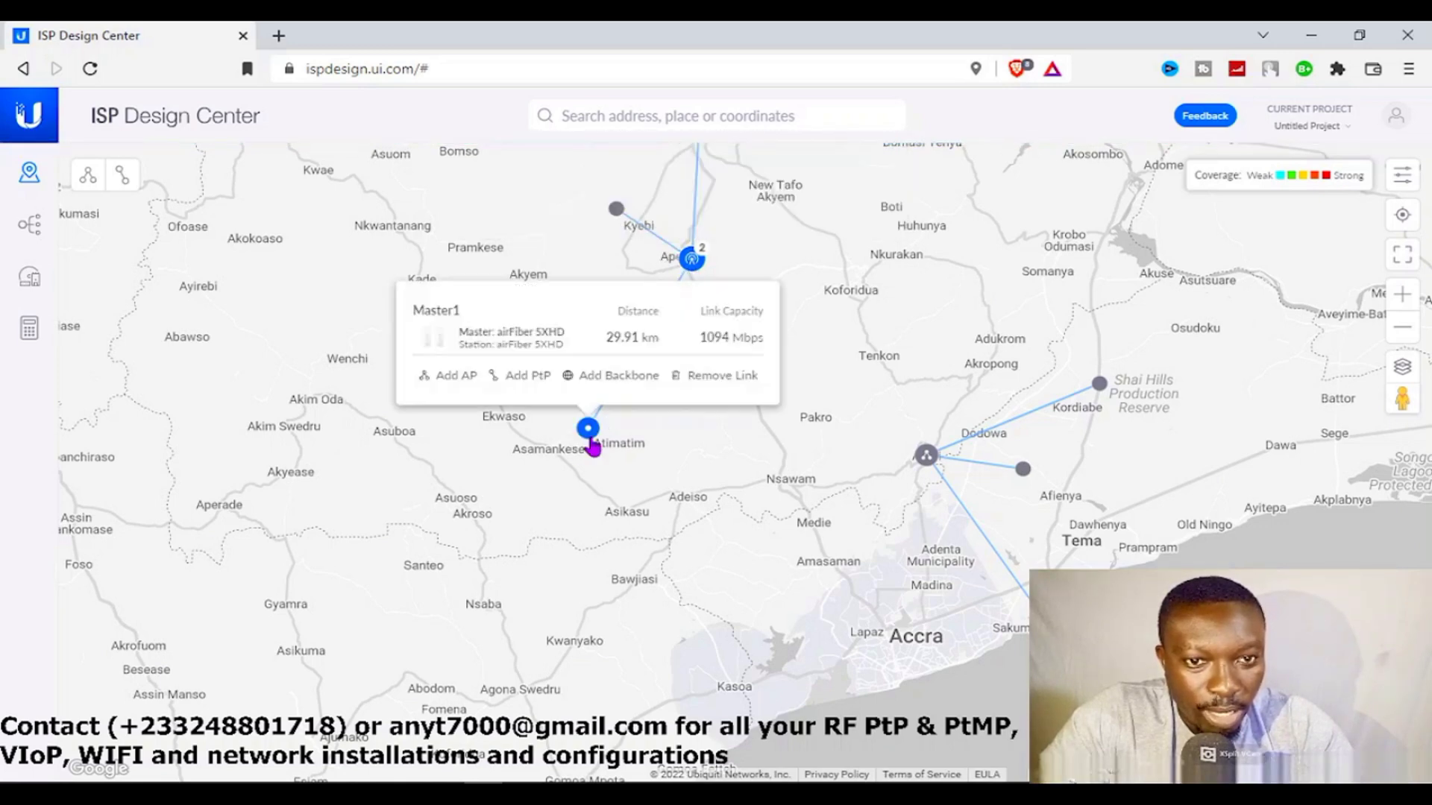
{"action": "left_click_drag", "start_coordinate": [789, 432], "coordinate": [772, 512]}
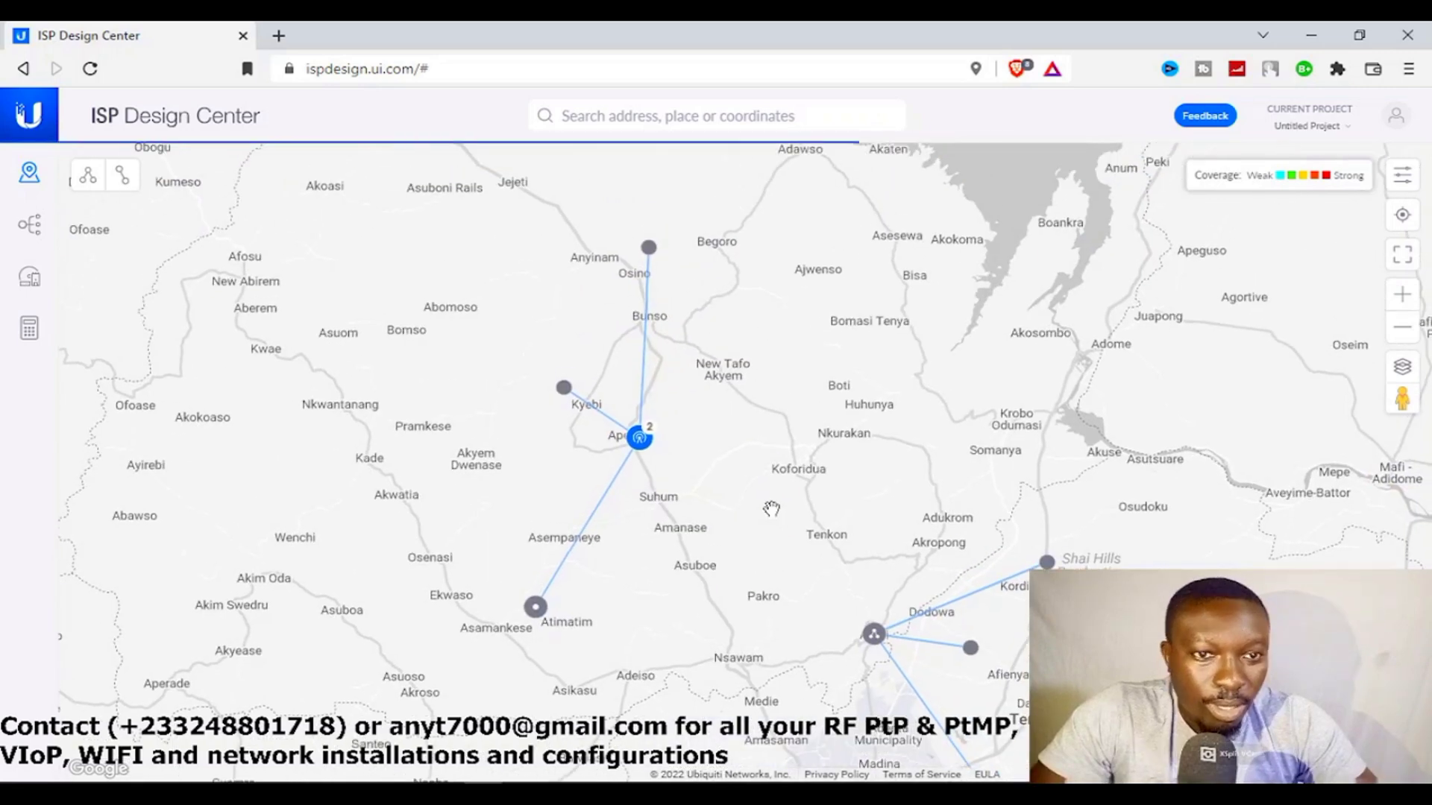
{"action": "left_click_drag", "start_coordinate": [872, 584], "coordinate": [725, 410]}
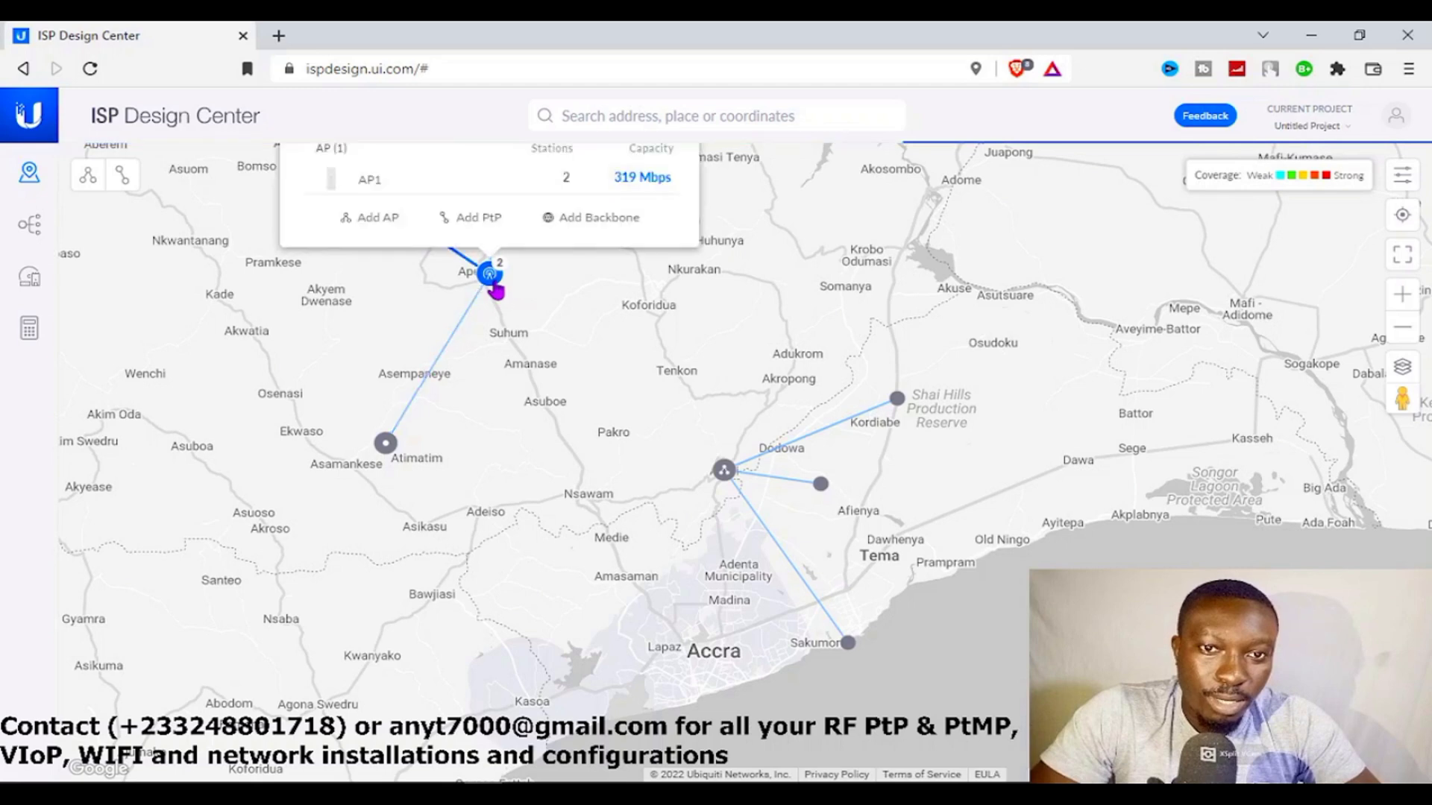
{"action": "left_click_drag", "start_coordinate": [875, 264], "coordinate": [917, 337]}
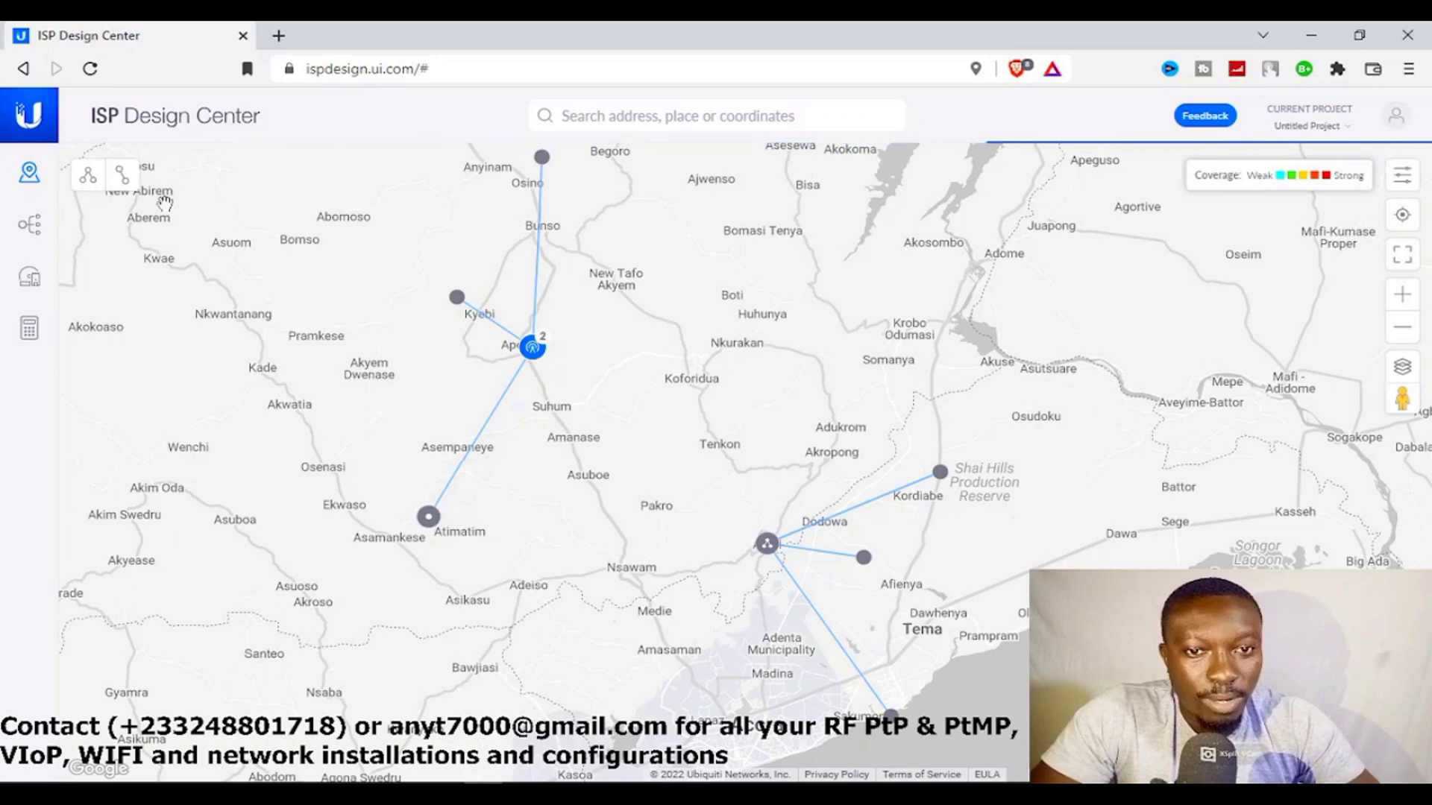
- Add a second point-to-point link, with Master2 on the AP1 site and Station2 on the access point near Dodowa
{"action": "left_click", "coordinate": [118, 181]}
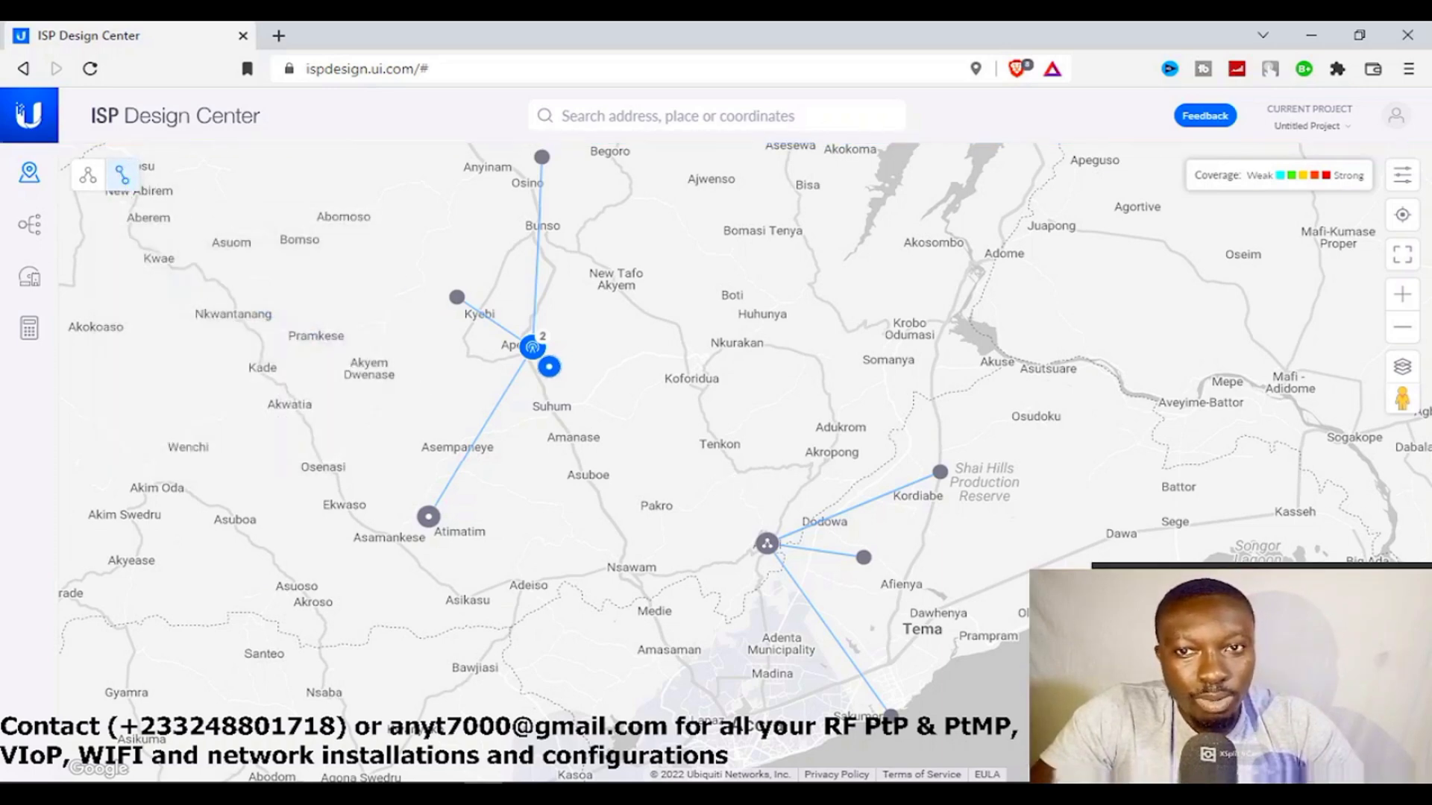
{"action": "left_click", "coordinate": [533, 347]}
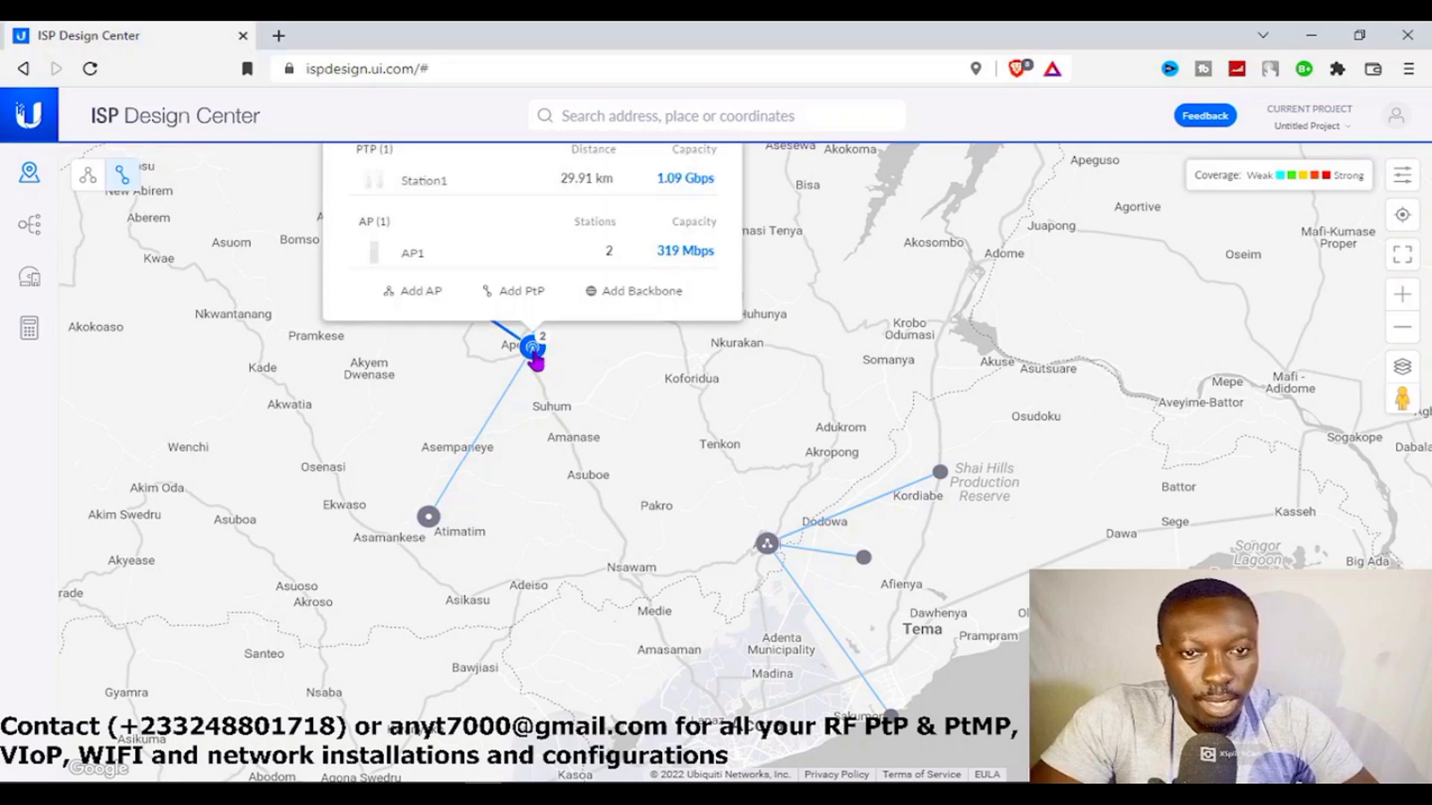
{"action": "mouse_move", "coordinate": [533, 347]}
{"action": "left_mouse_down"}
{"action": "mouse_move", "coordinate": [676, 473]}
{"action": "mouse_move", "coordinate": [554, 364]}
{"action": "left_mouse_up"}
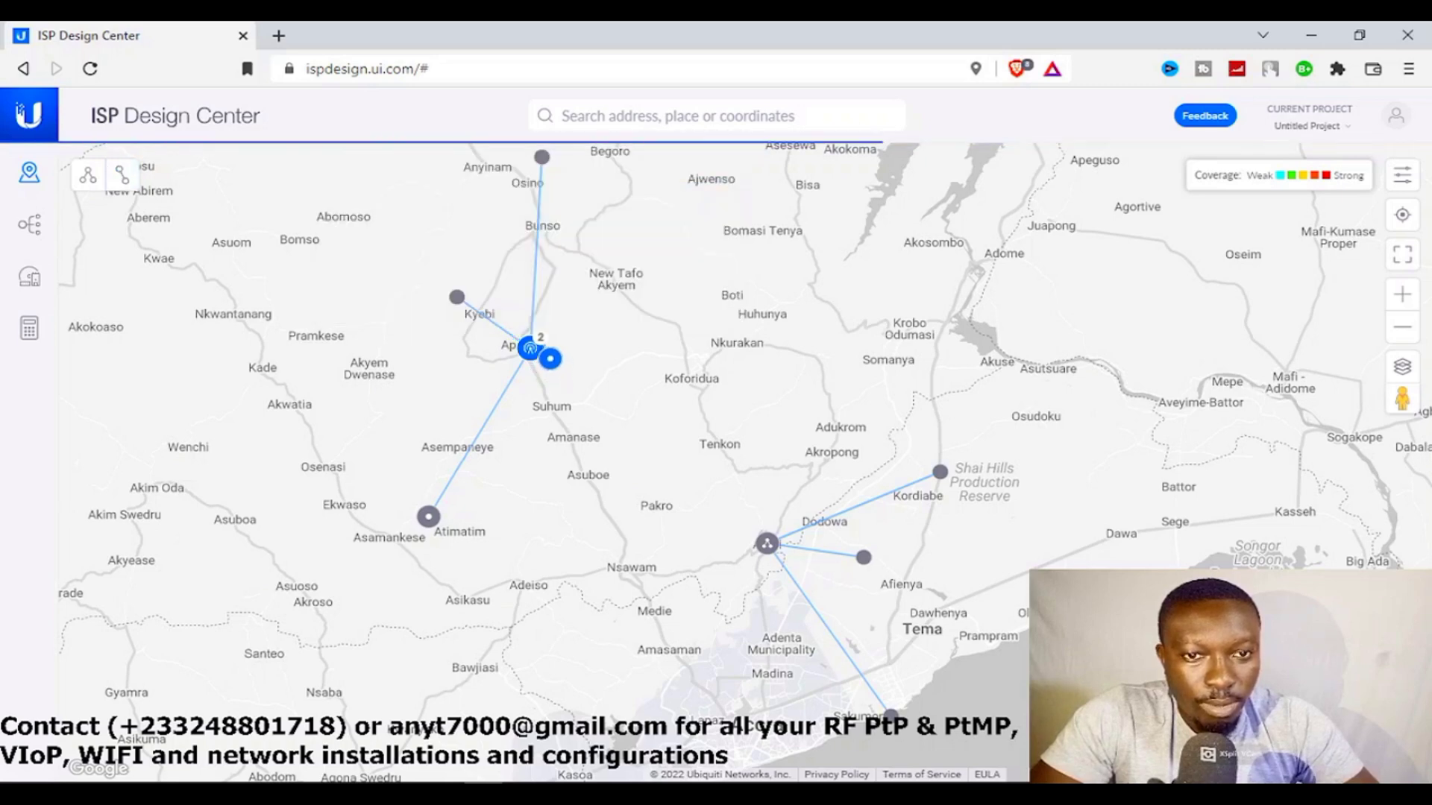
{"action": "left_click_drag", "start_coordinate": [625, 366], "coordinate": [767, 543]}
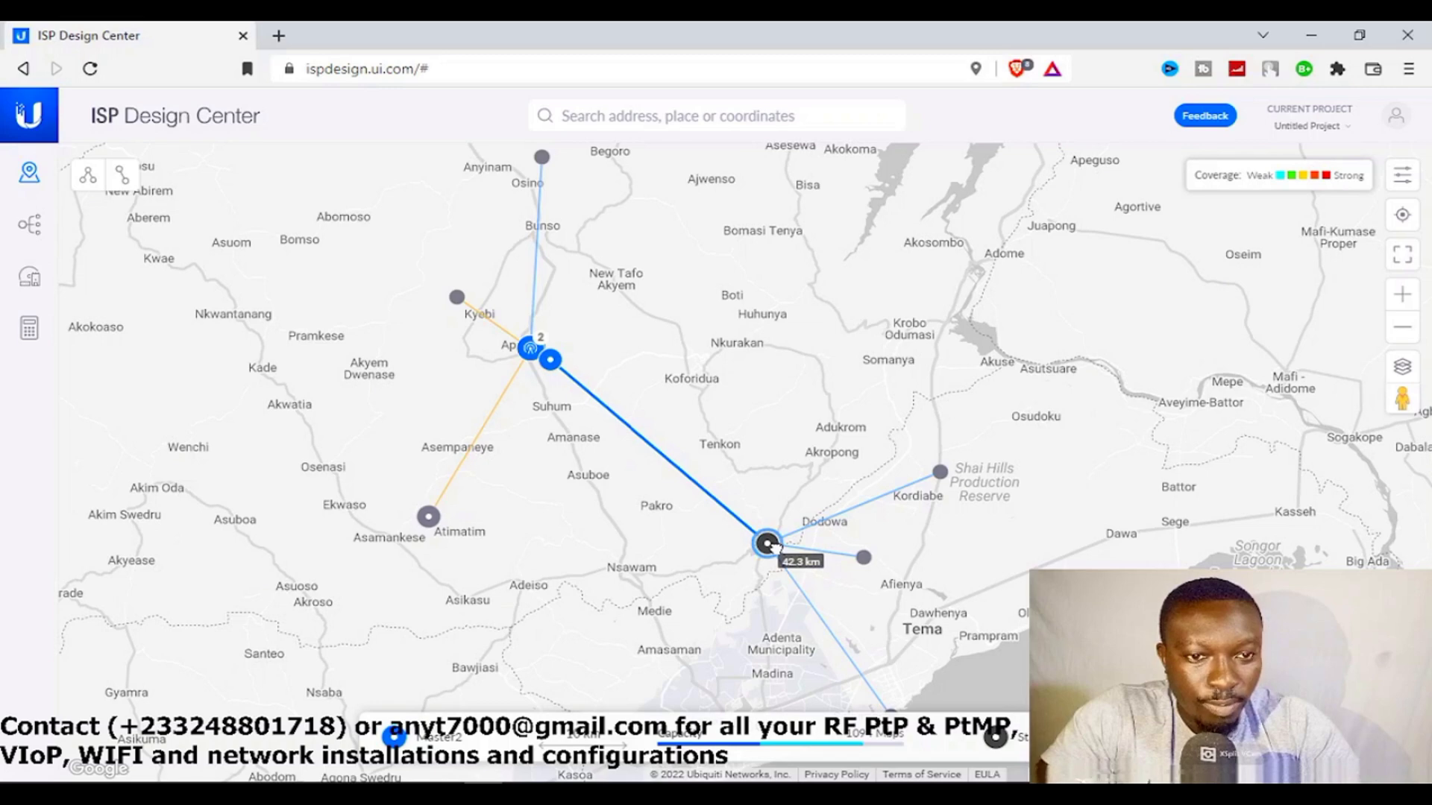
{"action": "left_click", "coordinate": [551, 363]}
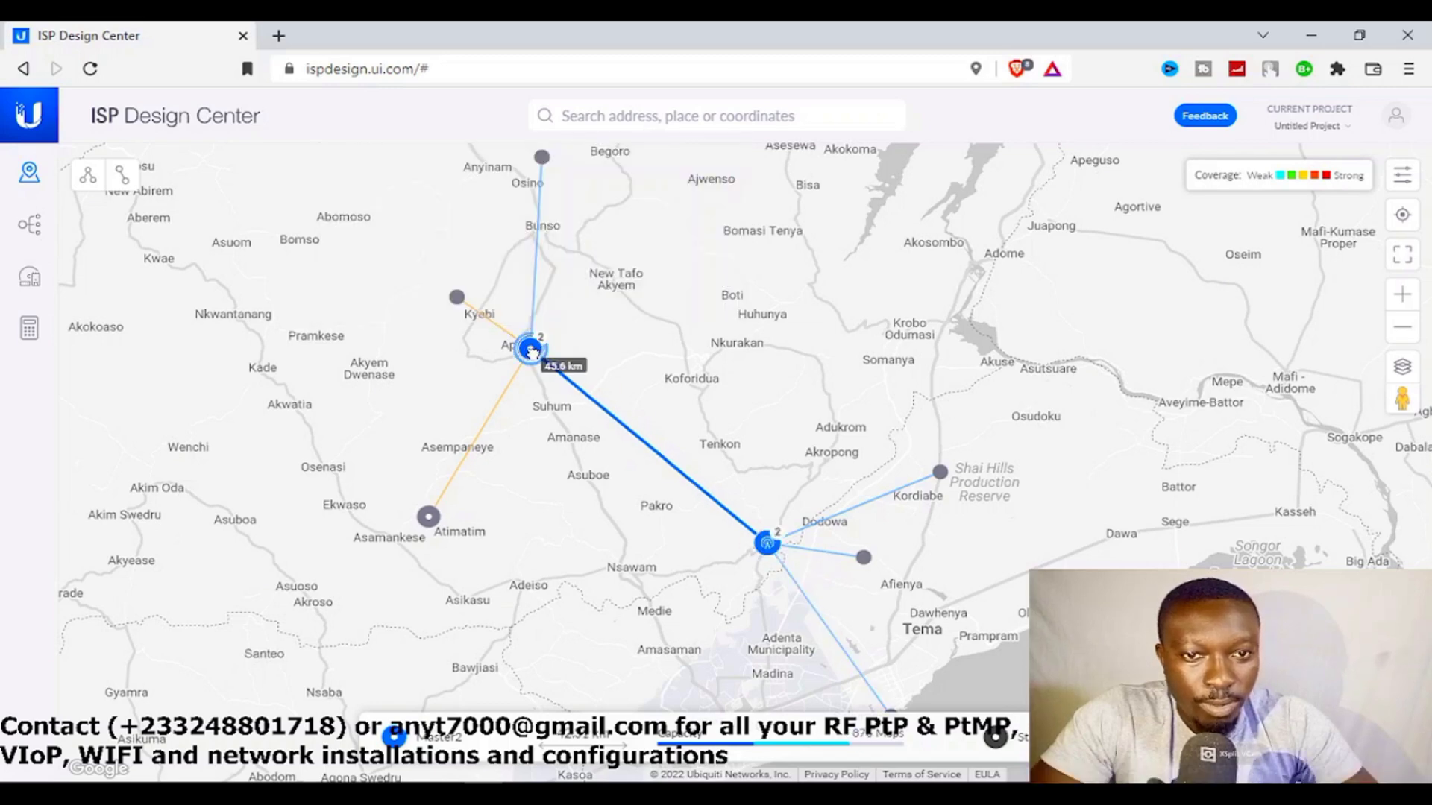
- Inspect the Master2–Station2 link profile and adjust the antenna heights, raising Master2 to about 105 m
{"action": "left_click", "coordinate": [740, 495]}
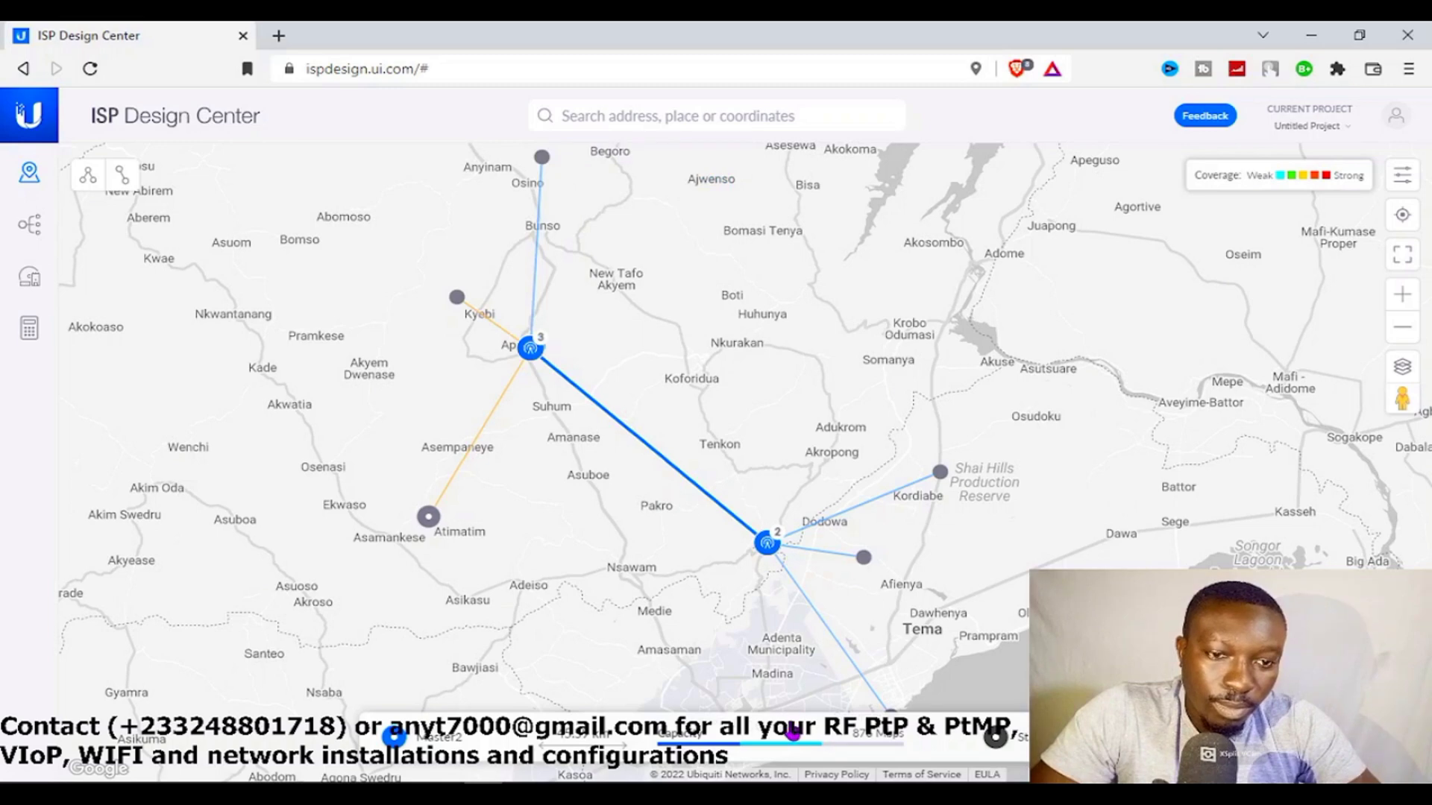
{"action": "left_click", "coordinate": [711, 504]}
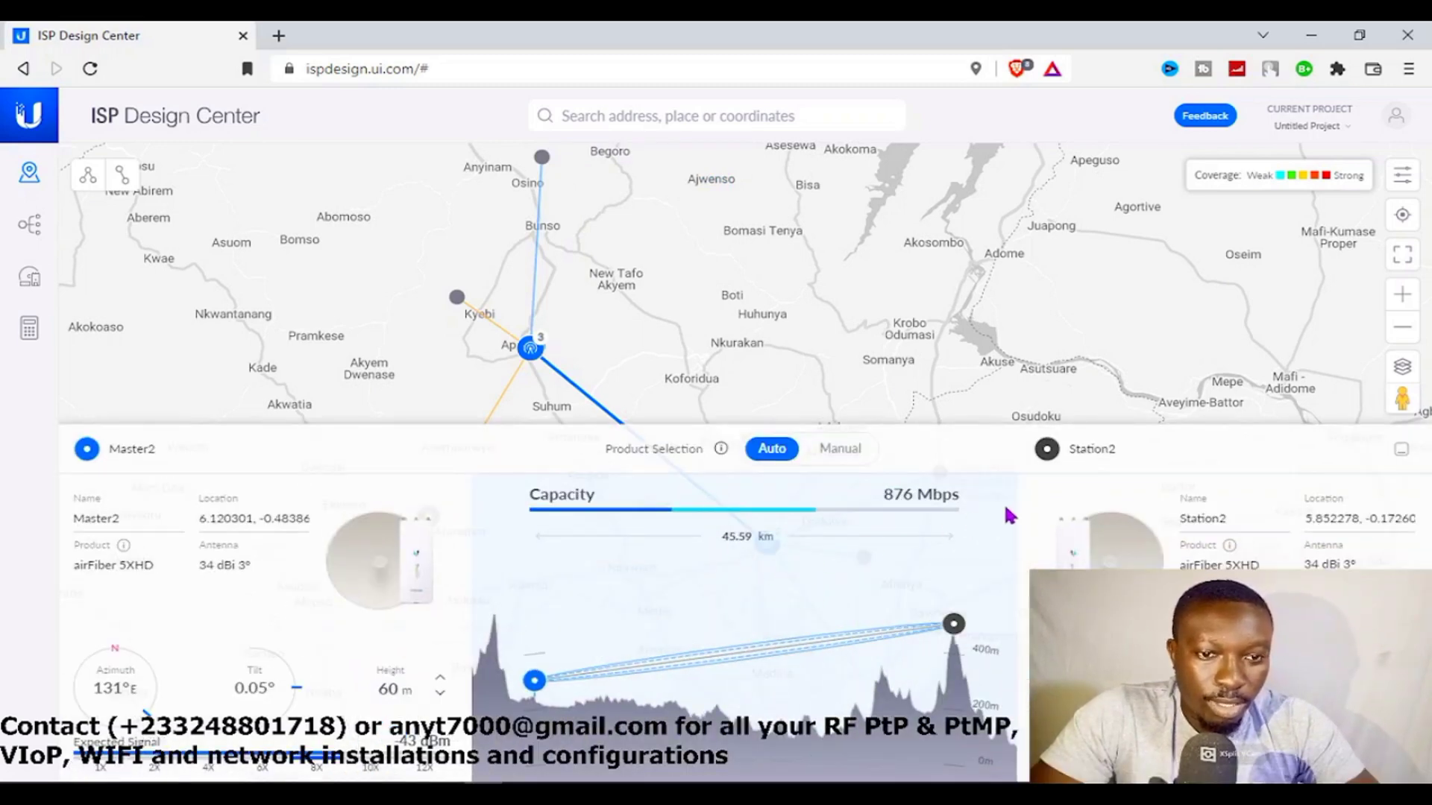
{"action": "mouse_move", "coordinate": [954, 623]}
{"action": "left_mouse_down"}
{"action": "mouse_move", "coordinate": [954, 592]}
{"action": "mouse_move", "coordinate": [954, 617]}
{"action": "left_mouse_up"}
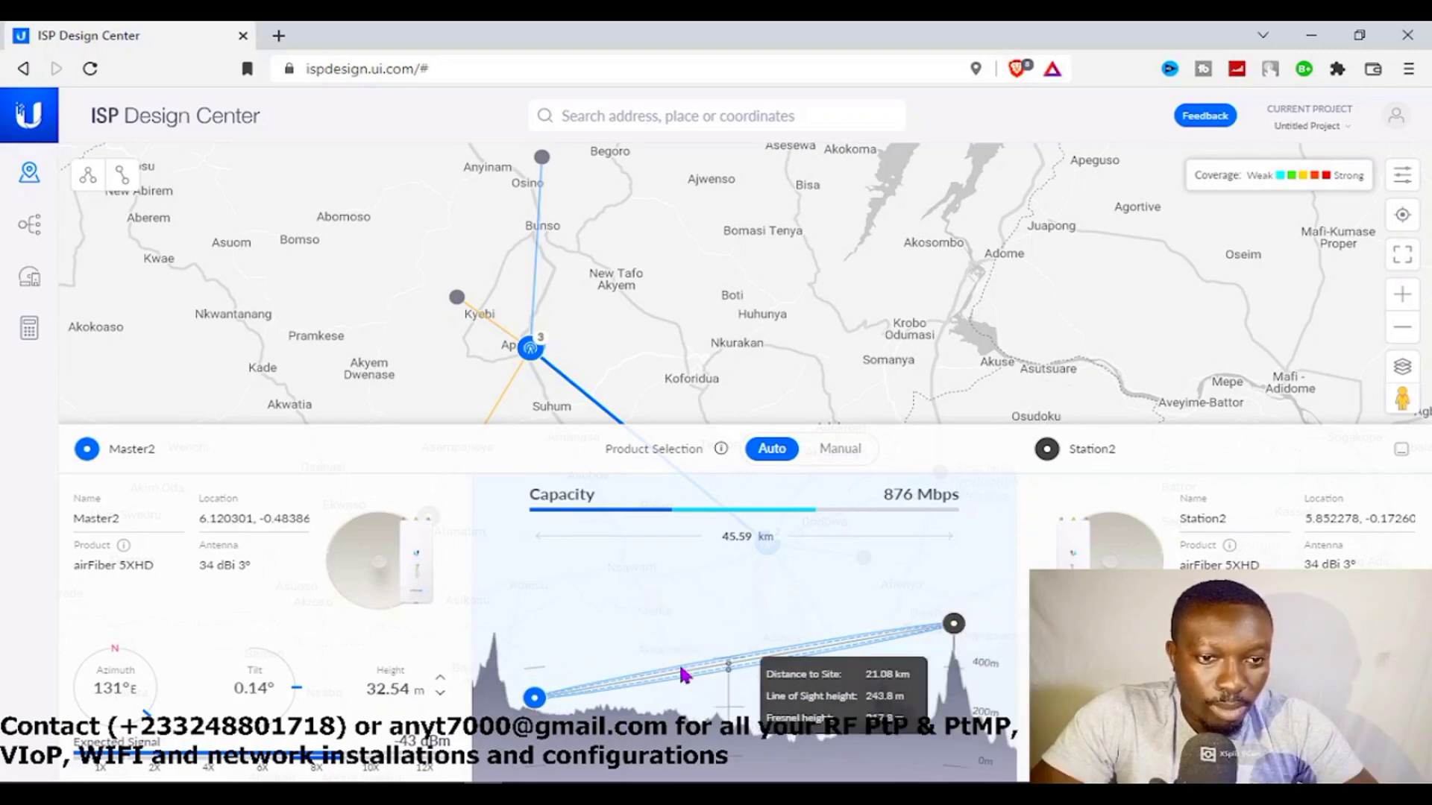
{"action": "left_click_drag", "start_coordinate": [534, 697], "coordinate": [526, 674]}
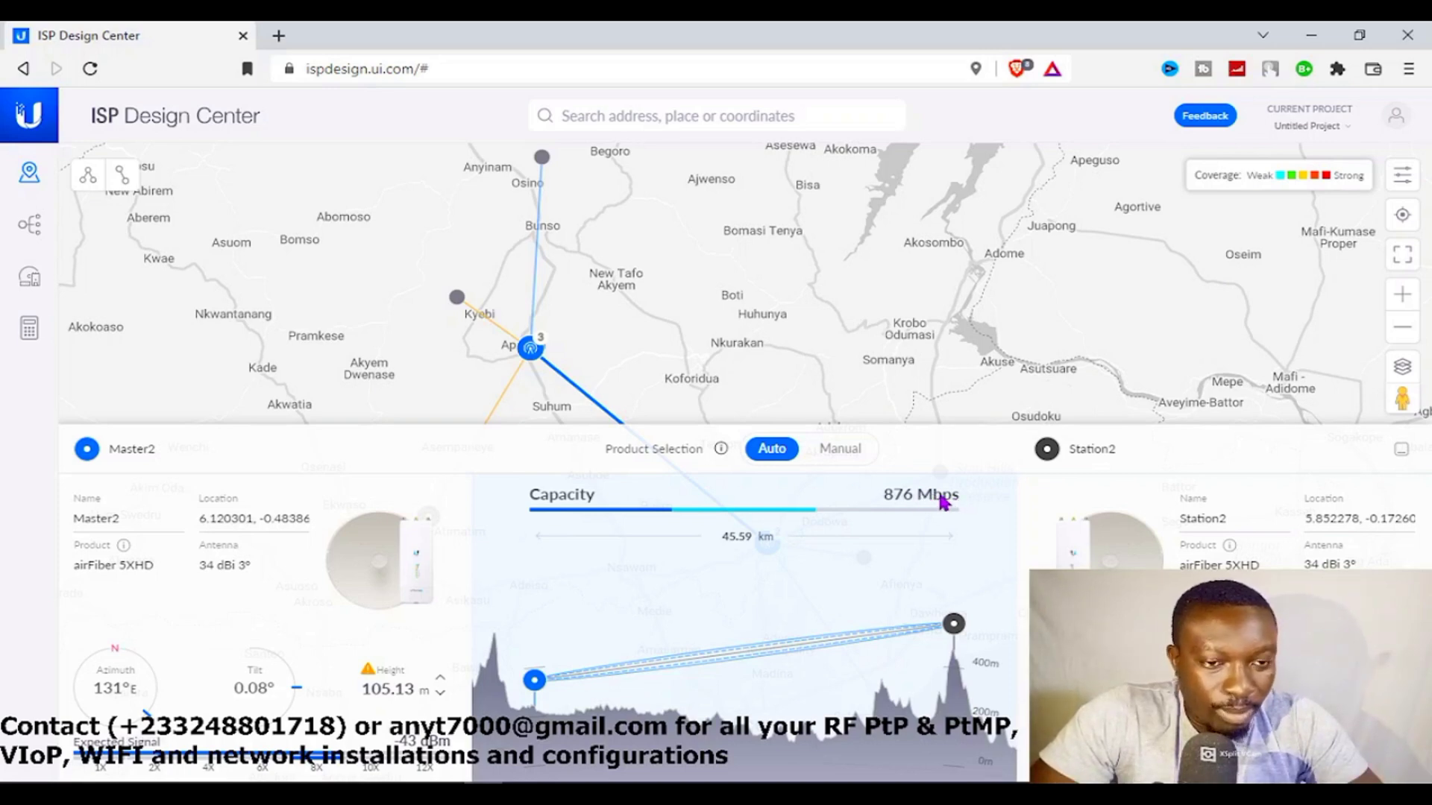
- Try the airFiber 60 XR through manual product selection on the Master2 link, return the selection to Auto, and collapse the link details
{"action": "left_click", "coordinate": [838, 455]}
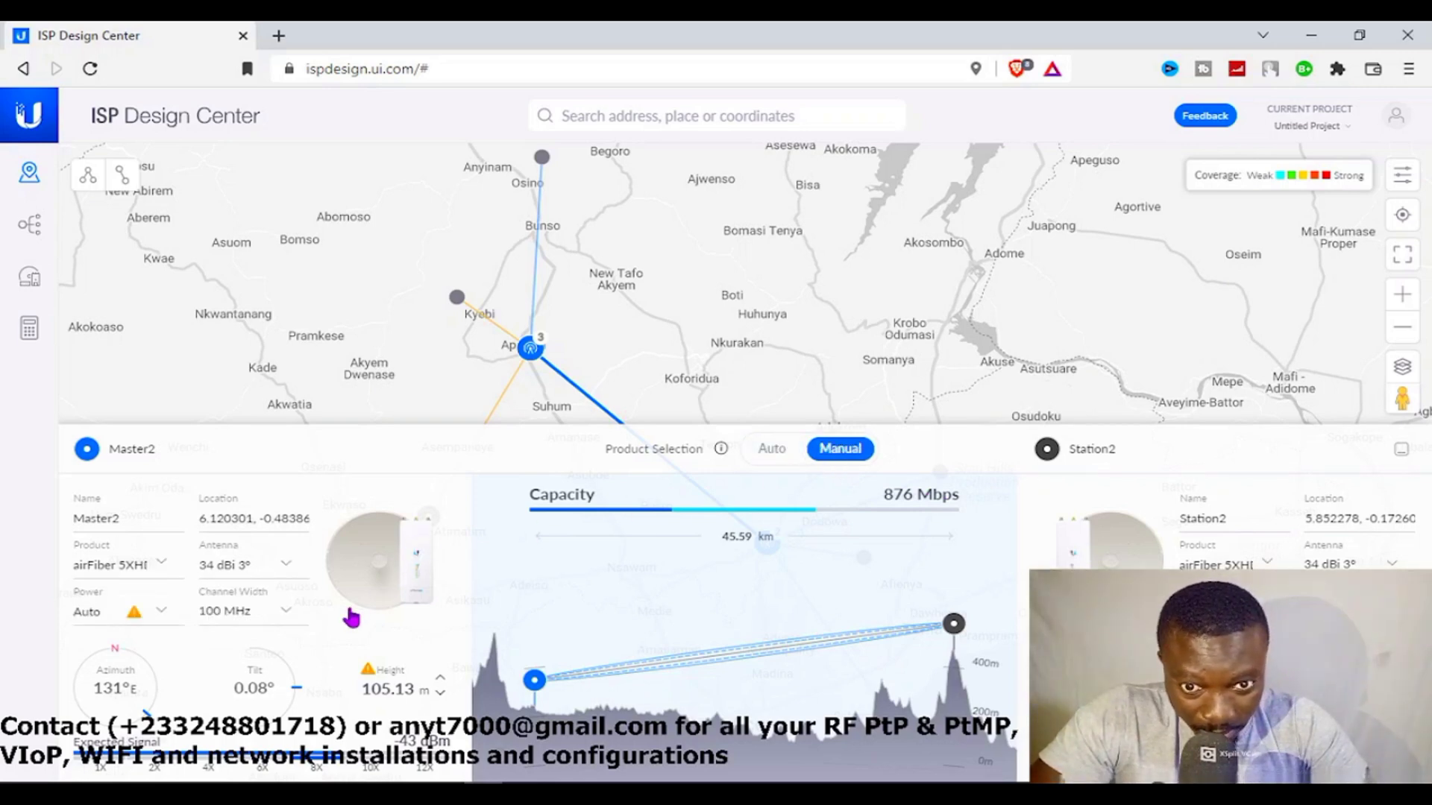
{"action": "left_click", "coordinate": [162, 567]}
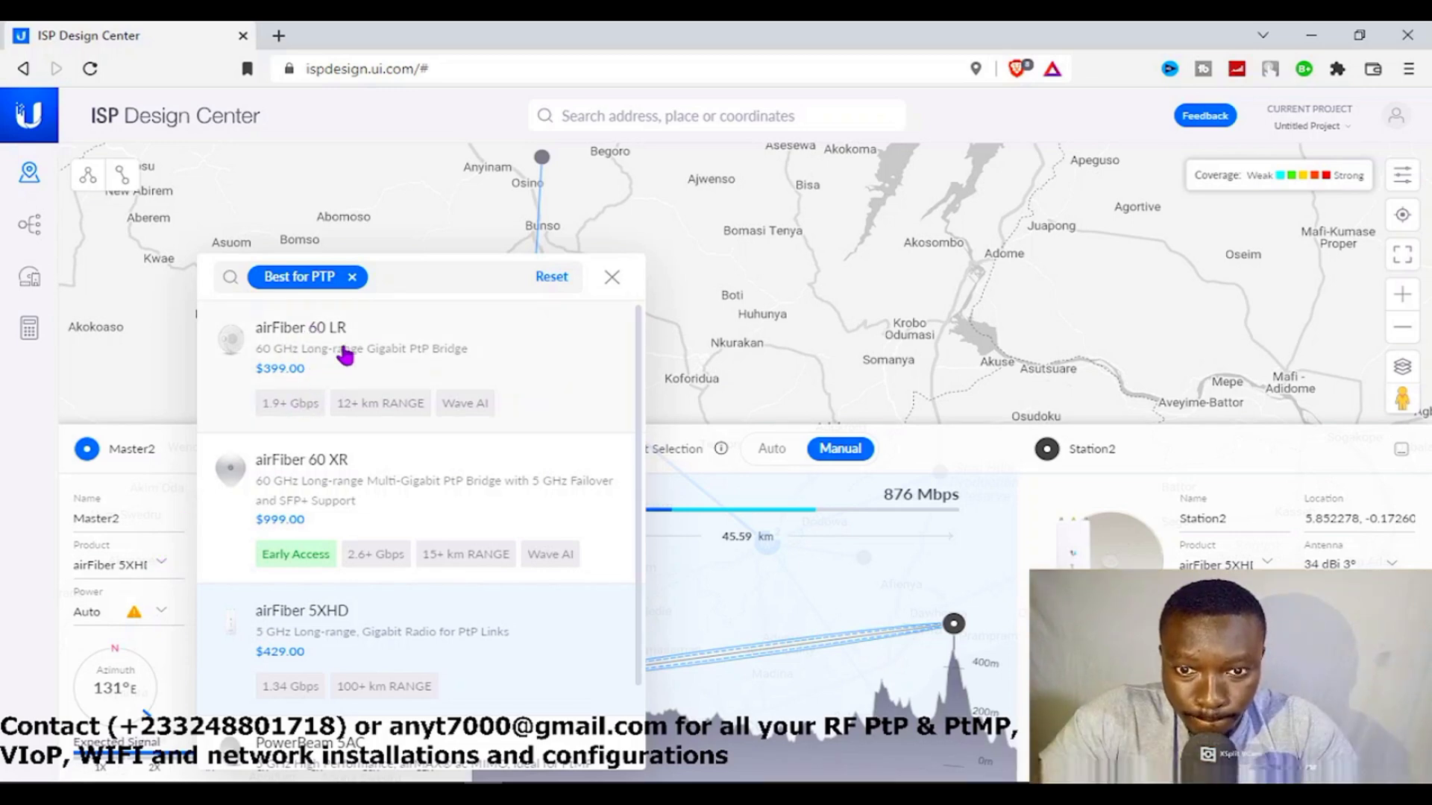
{"action": "scroll", "coordinate": [463, 550], "scroll_direction": "down", "scroll_amount": 1}
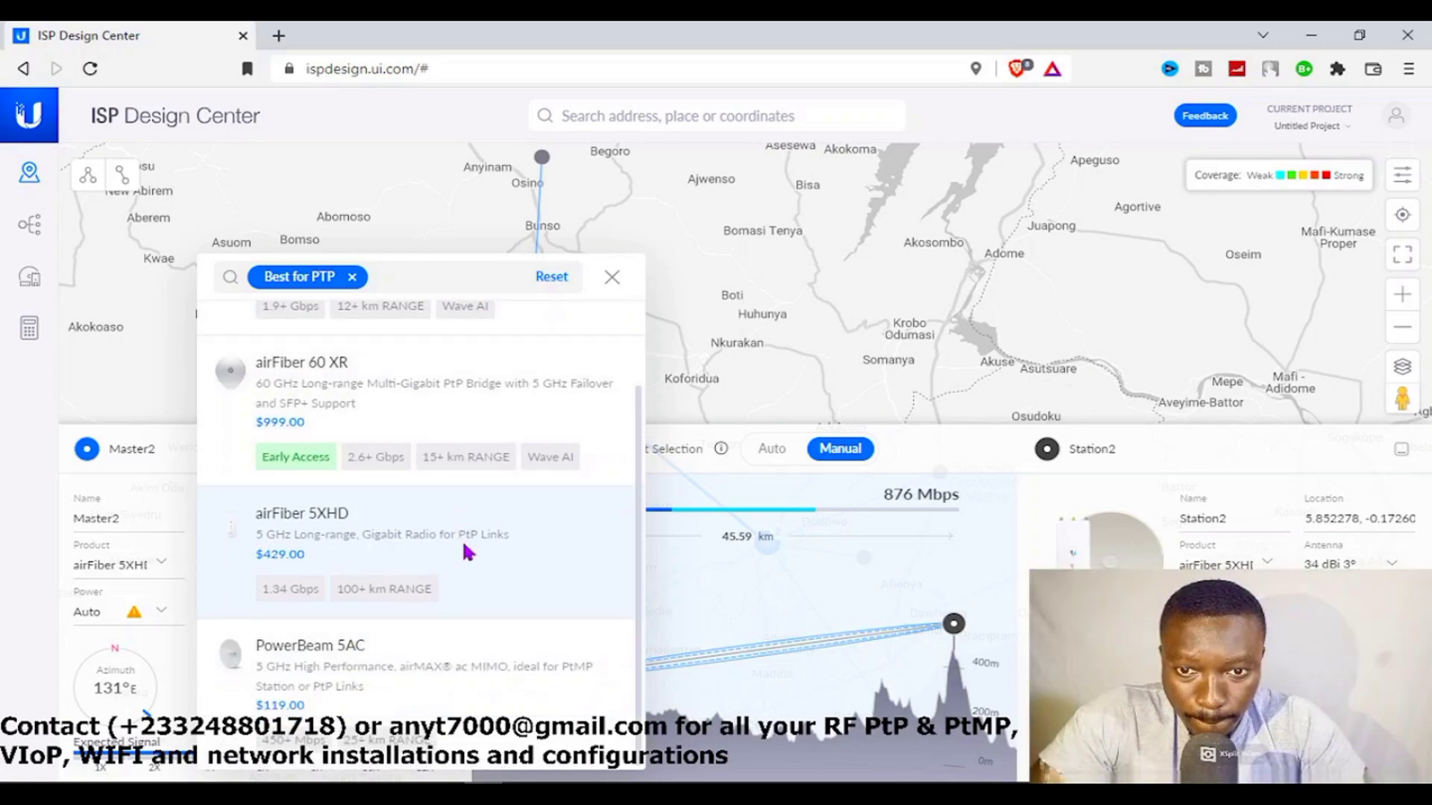
{"action": "scroll", "coordinate": [467, 553], "scroll_direction": "up", "scroll_amount": 1}
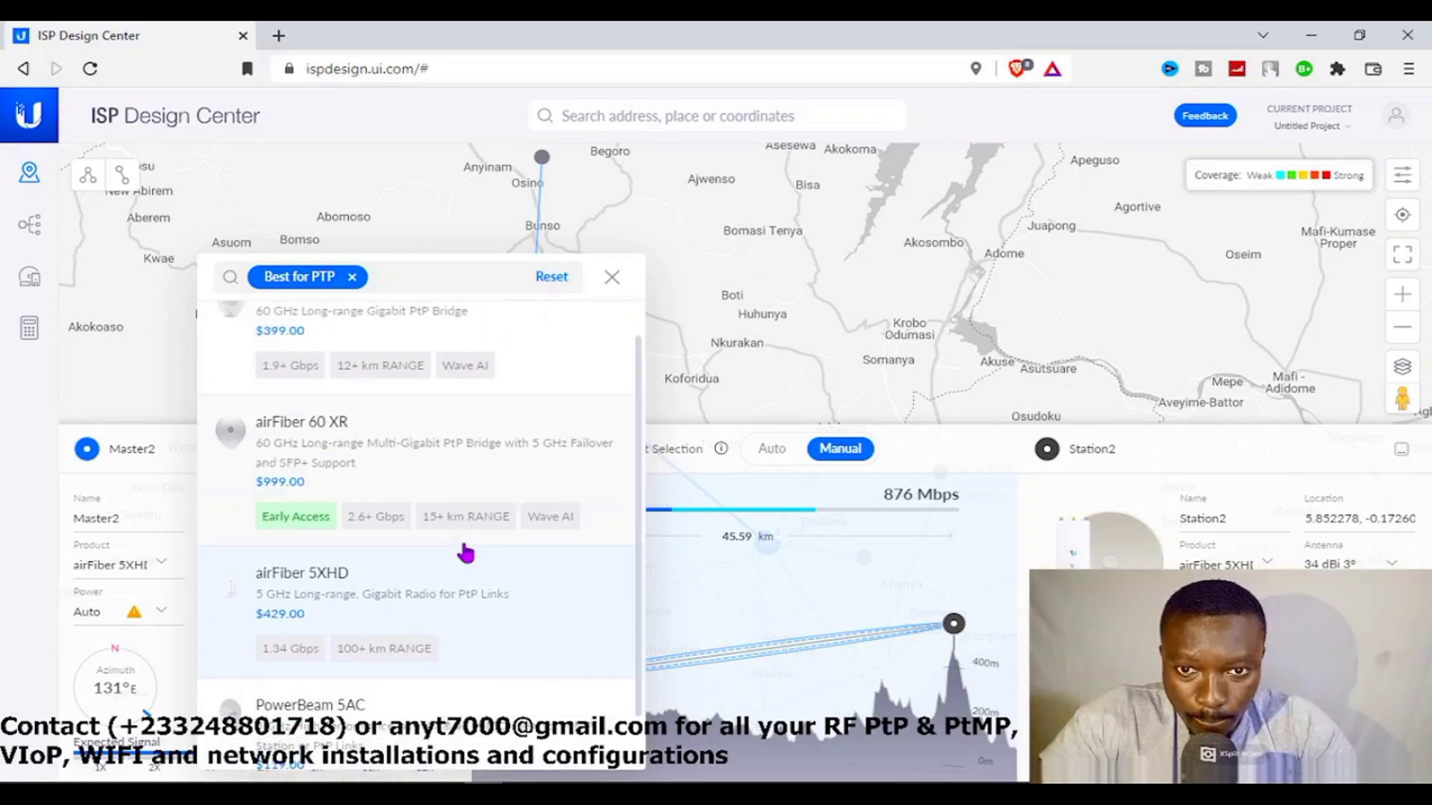
{"action": "left_click", "coordinate": [409, 443]}
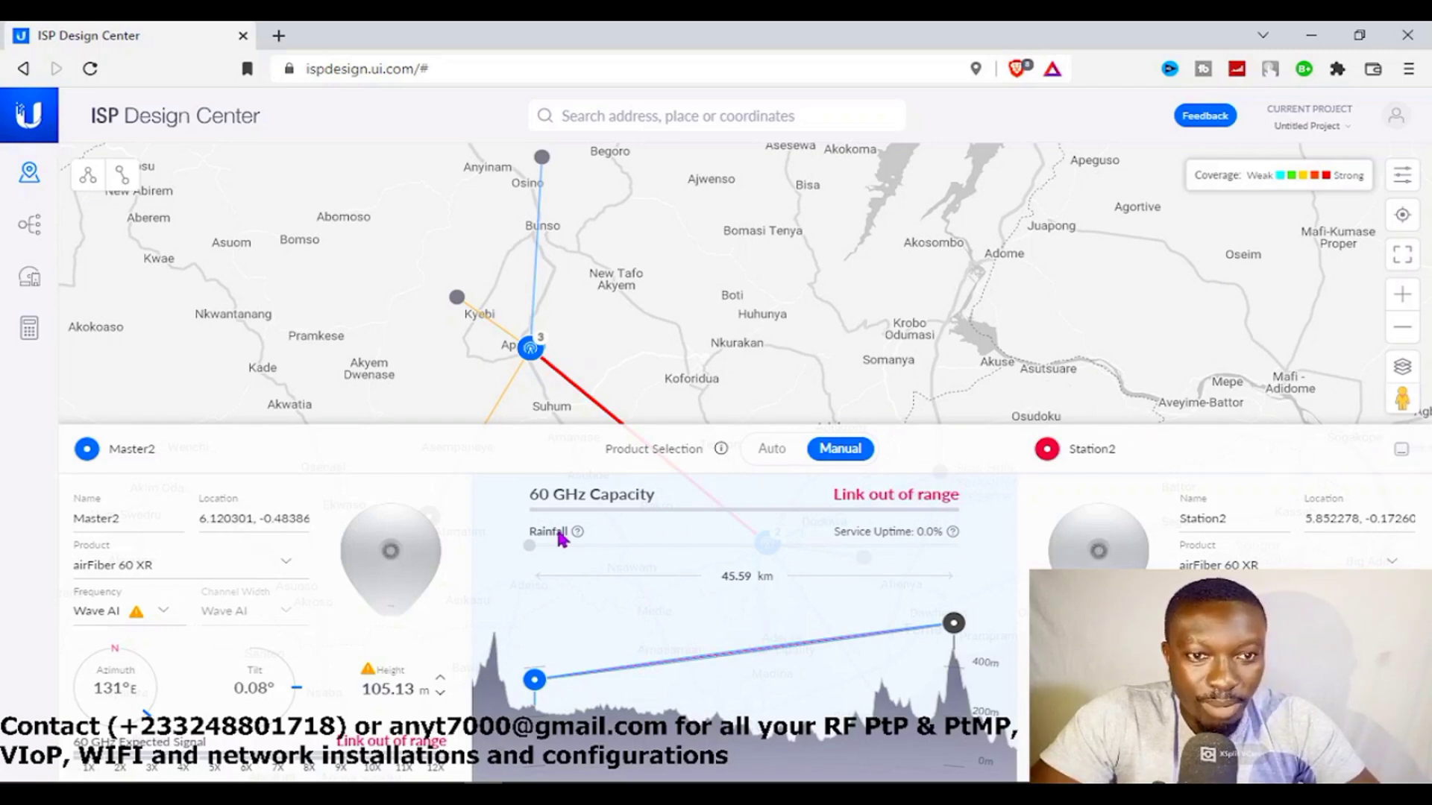
{"action": "left_click", "coordinate": [772, 449]}
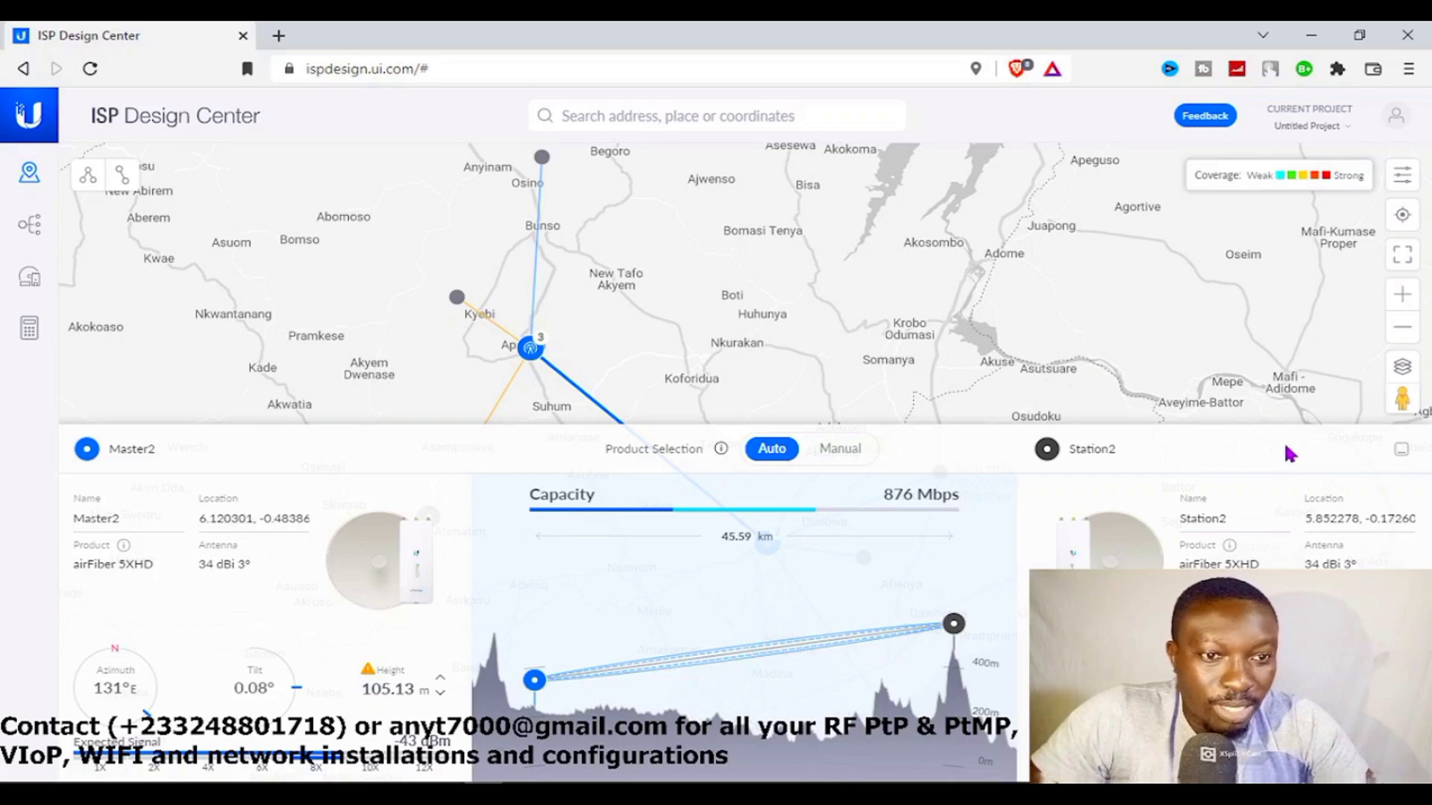
{"action": "left_click", "coordinate": [1402, 451]}
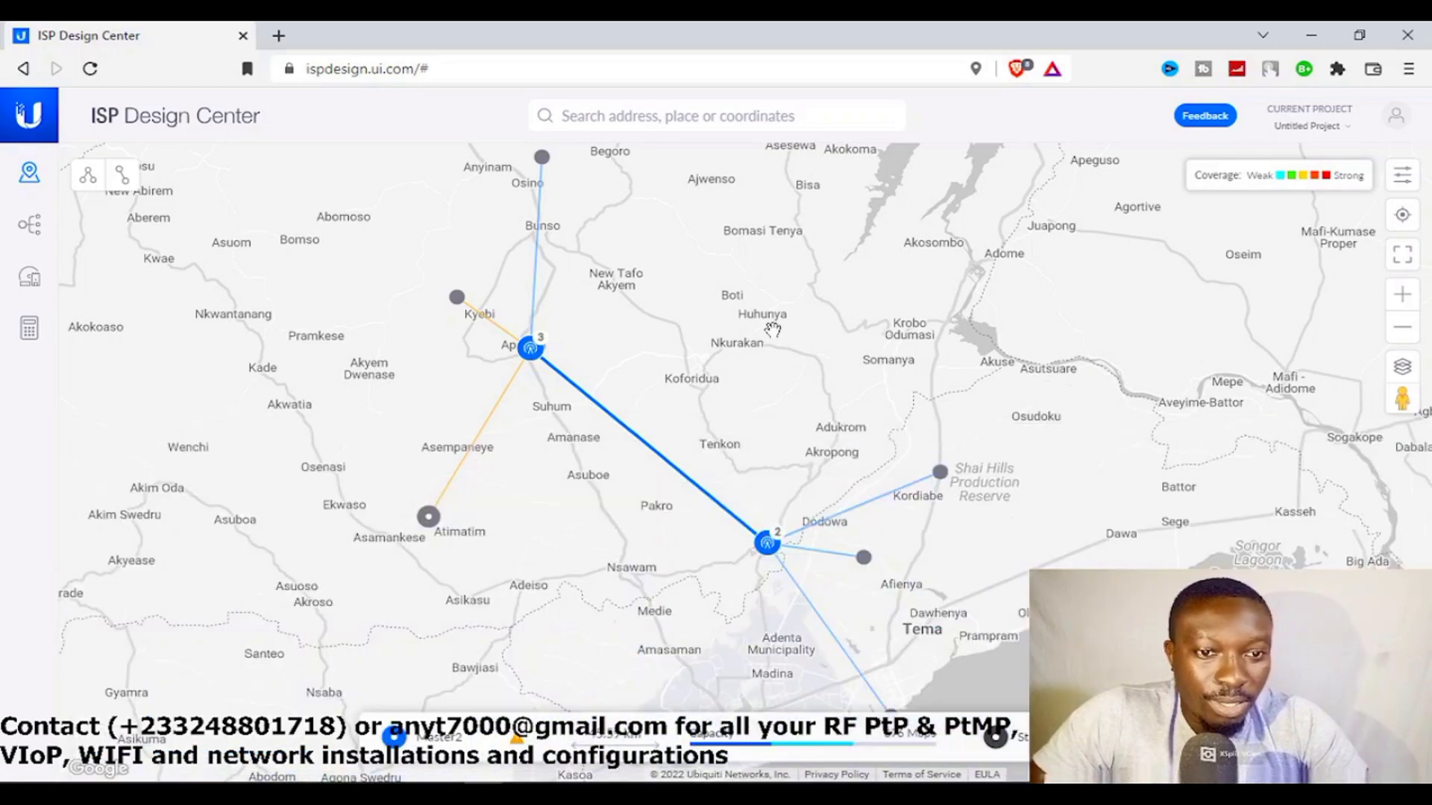
- Deselect the Master2 link and open the link profile between AP1 and Station5
{"action": "left_click_drag", "start_coordinate": [788, 335], "coordinate": [696, 397]}
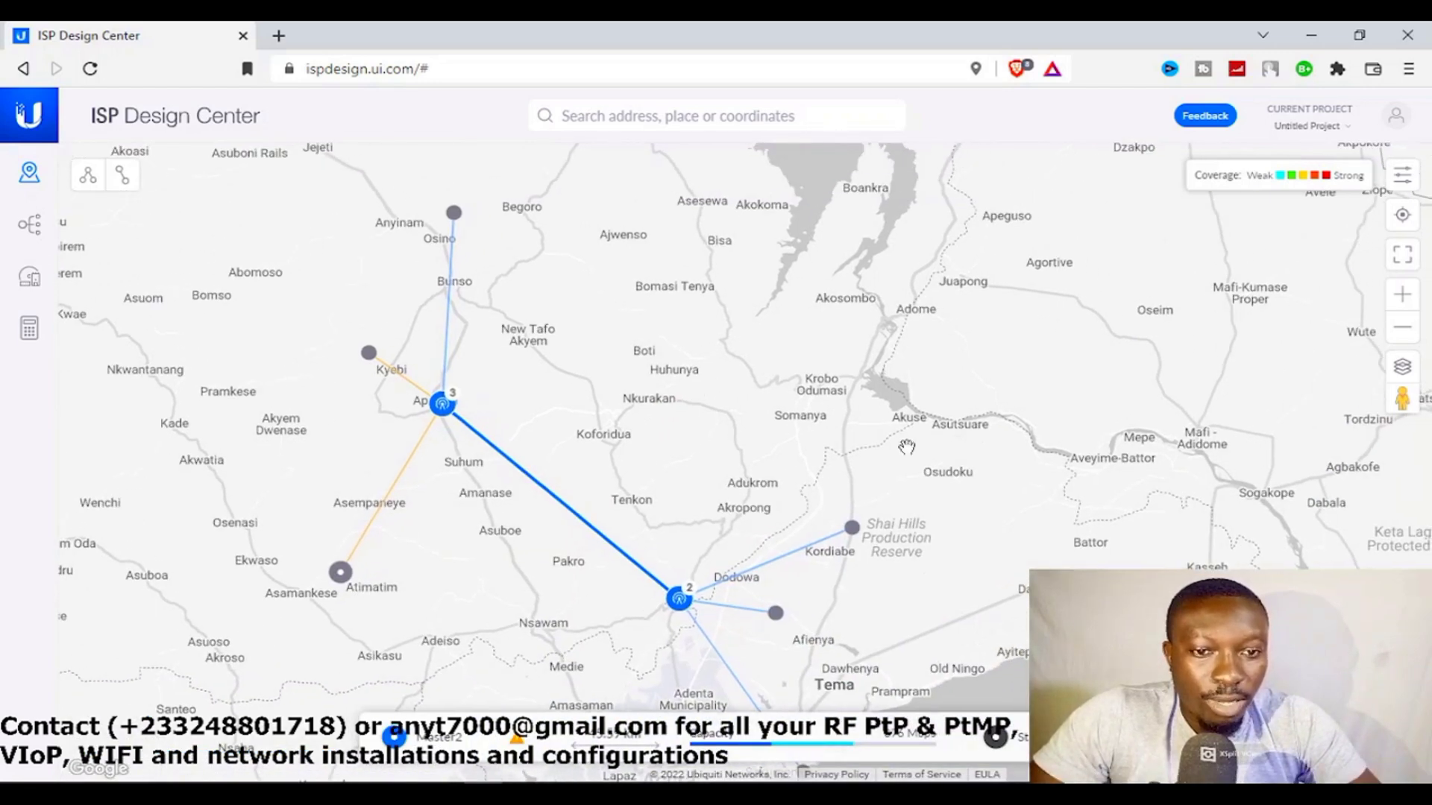
{"action": "key", "text": "Escape"}
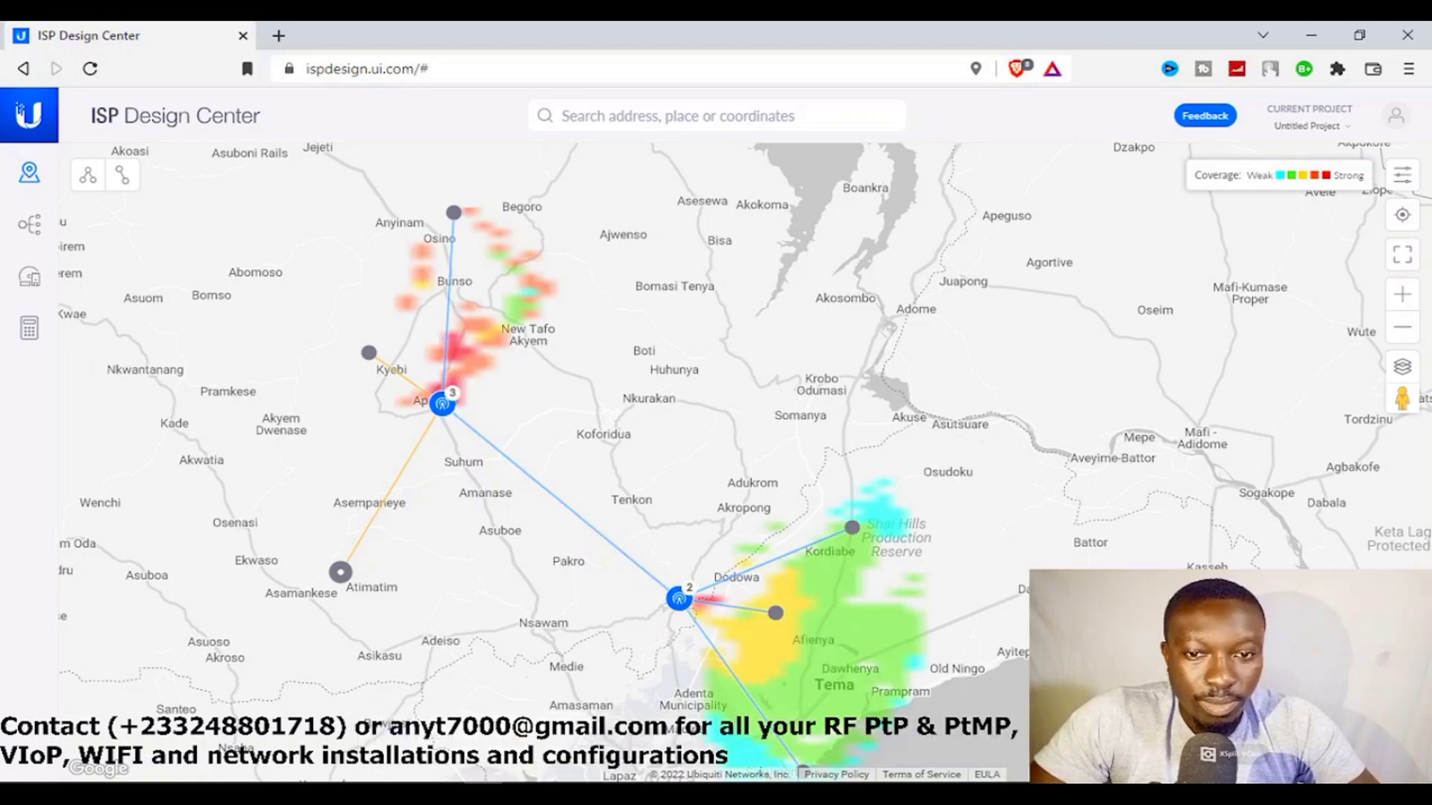
{"action": "left_click", "coordinate": [399, 379]}
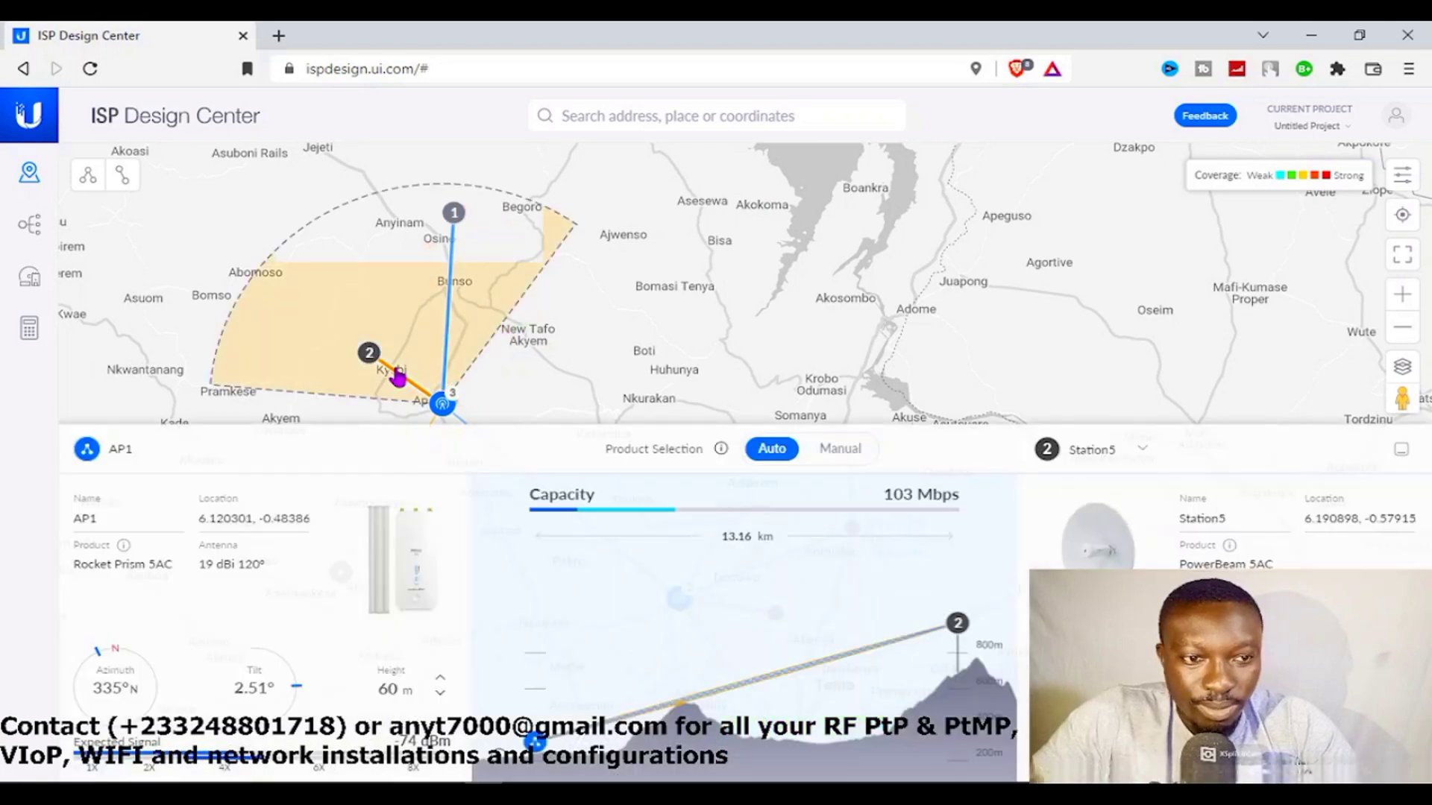
- Raise the AP1 antenna to about 264 m in the AP1–Station5 link profile, and collapse the link details
{"action": "mouse_move", "coordinate": [683, 693]}
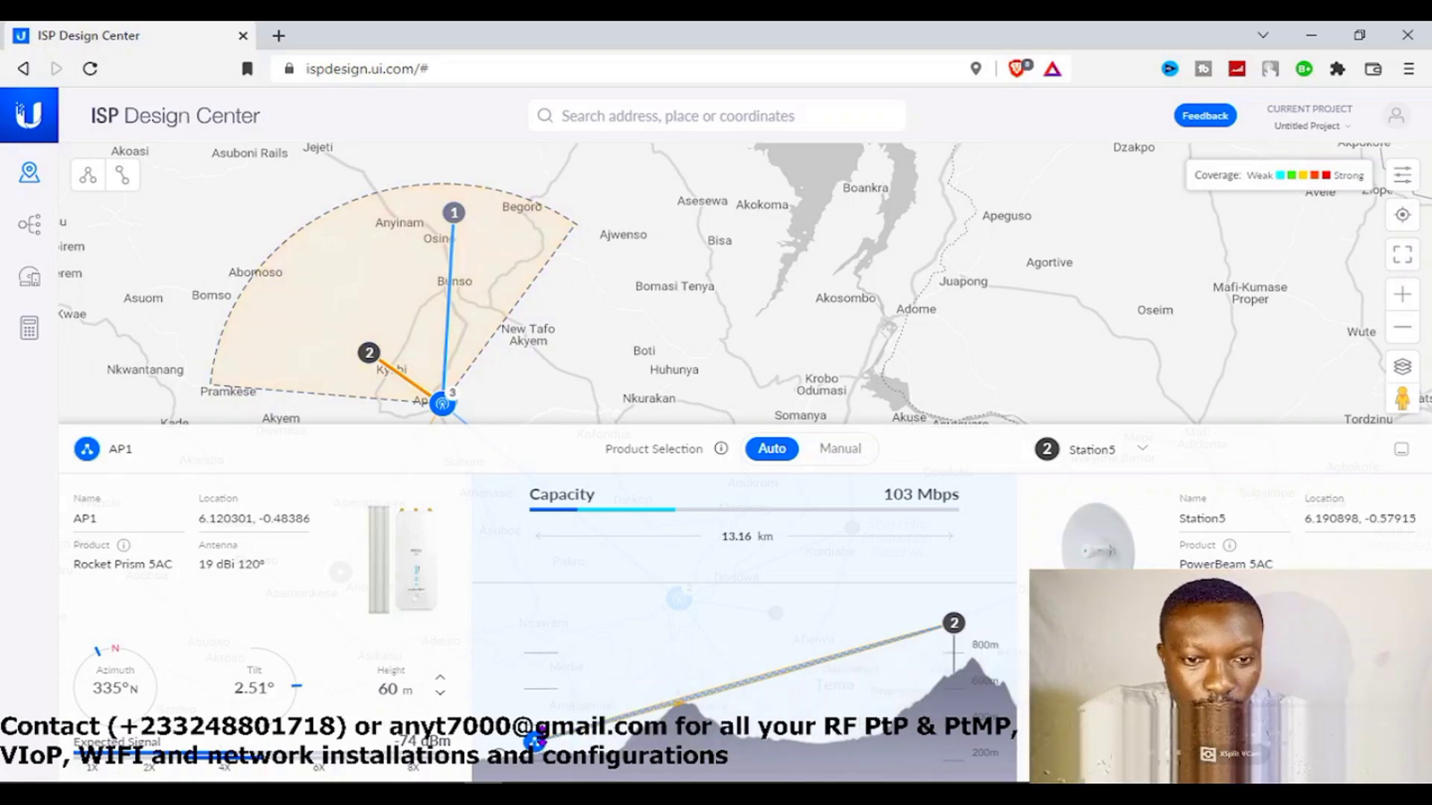
{"action": "left_click_drag", "start_coordinate": [535, 740], "coordinate": [535, 706]}
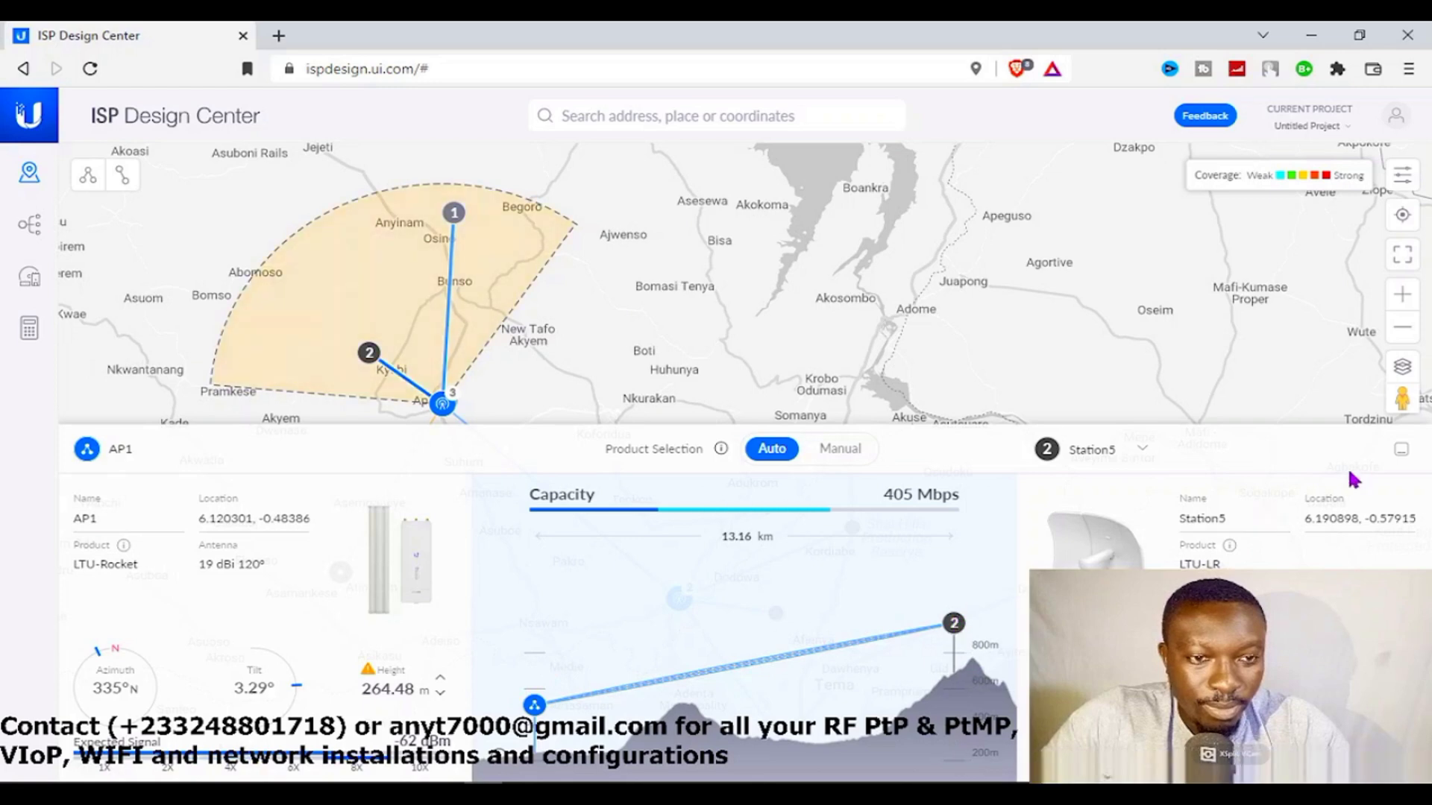
{"action": "left_click", "coordinate": [1403, 451]}
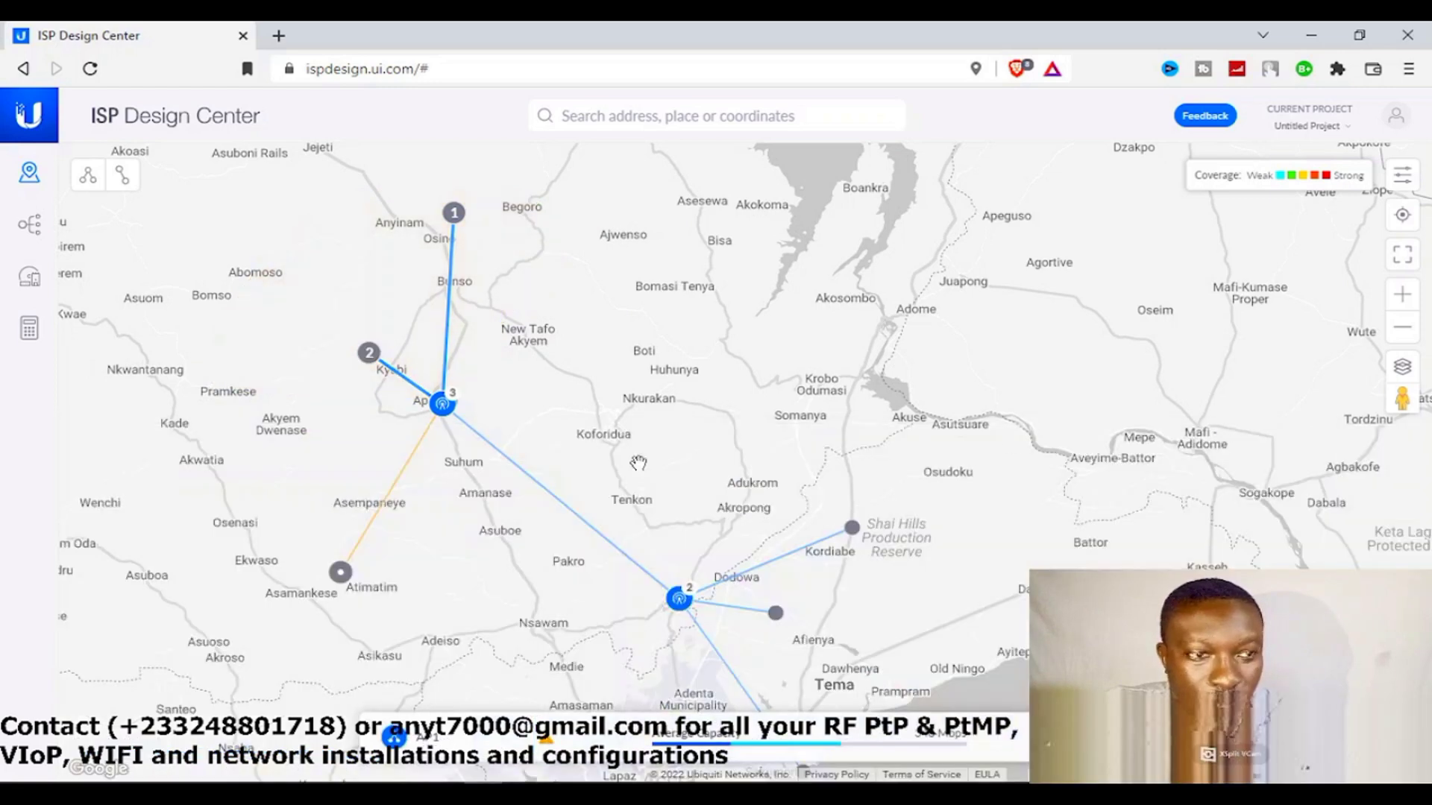
- Adjust the antenna heights on the Master1–Station1 link, raising Master1 to about 98 m, and collapse the link details
{"action": "left_click", "coordinate": [391, 508]}
{"action": "left_click_drag", "start_coordinate": [957, 625], "coordinate": [963, 598]}
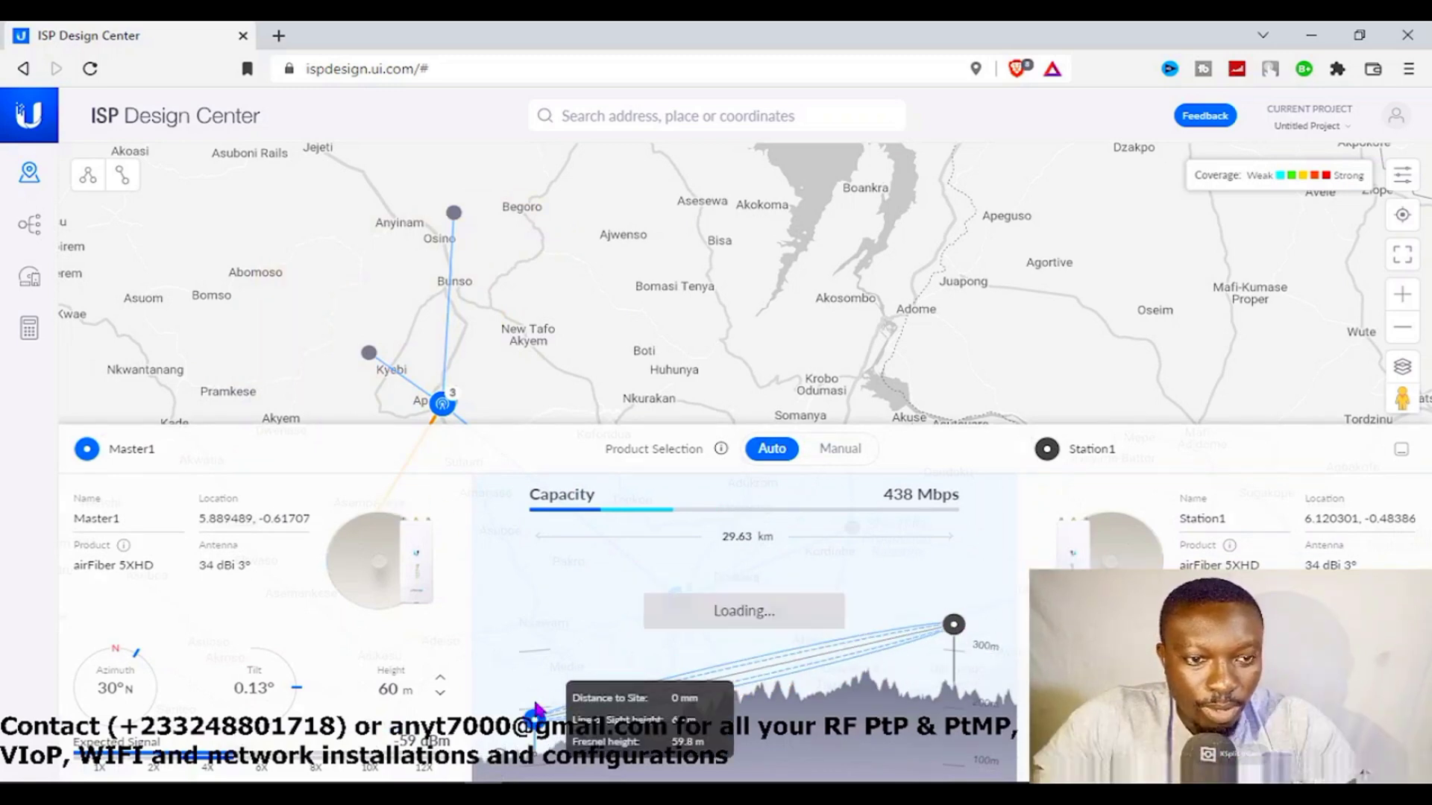
{"action": "left_click_drag", "start_coordinate": [534, 719], "coordinate": [534, 698]}
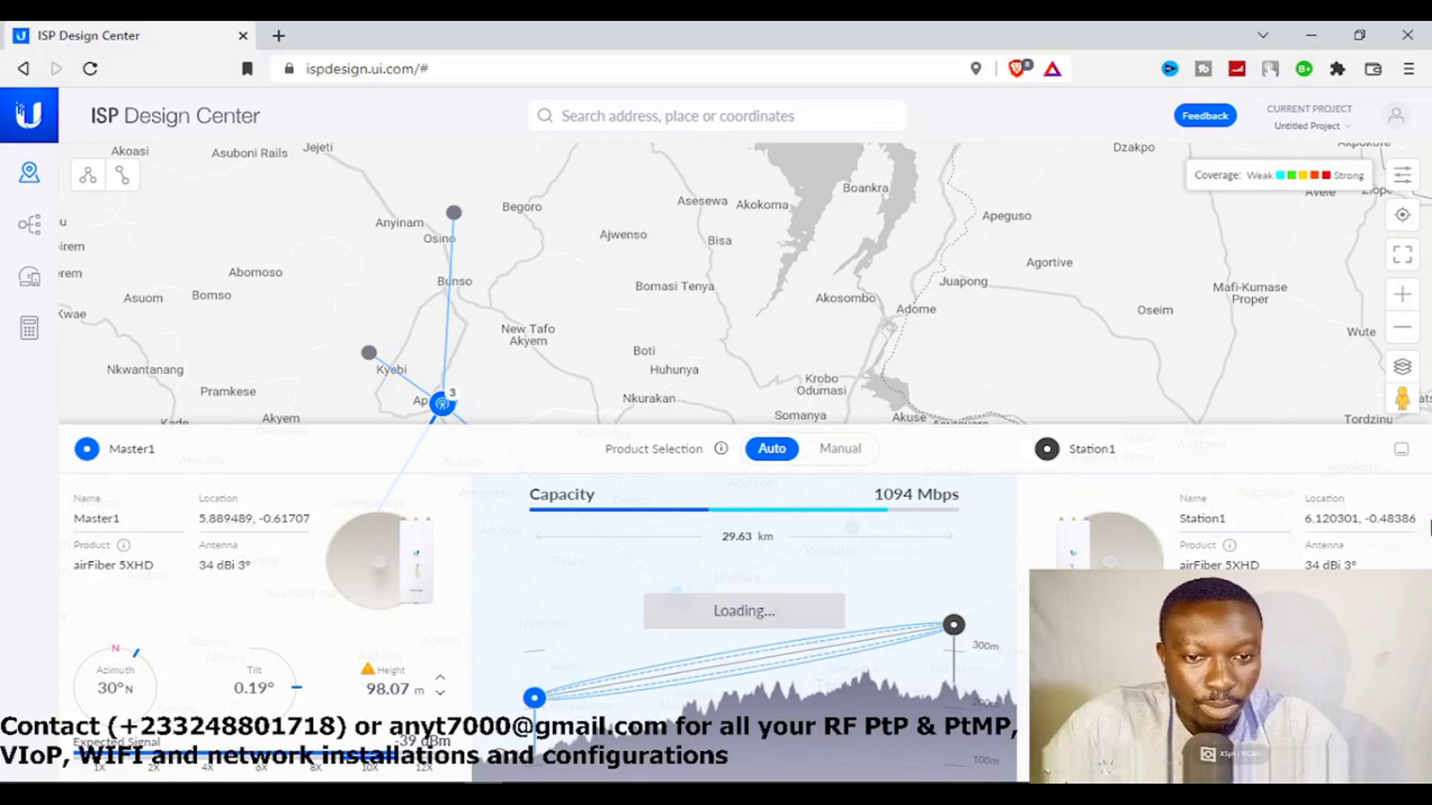
{"action": "left_click", "coordinate": [1401, 450]}
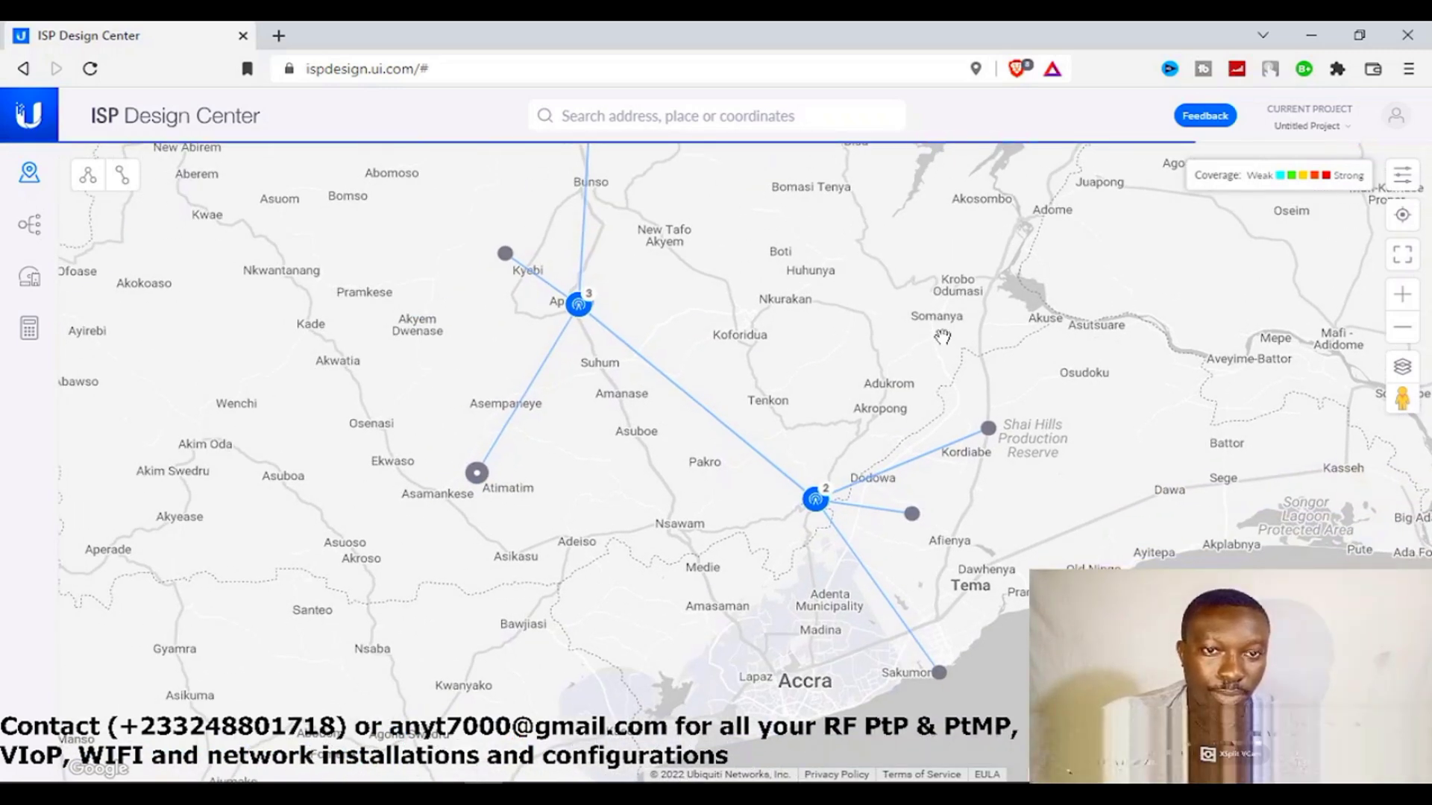
- Review the overall network on the map and inspect the link profile between Master2 and Station2
{"action": "left_click", "coordinate": [1402, 327]}
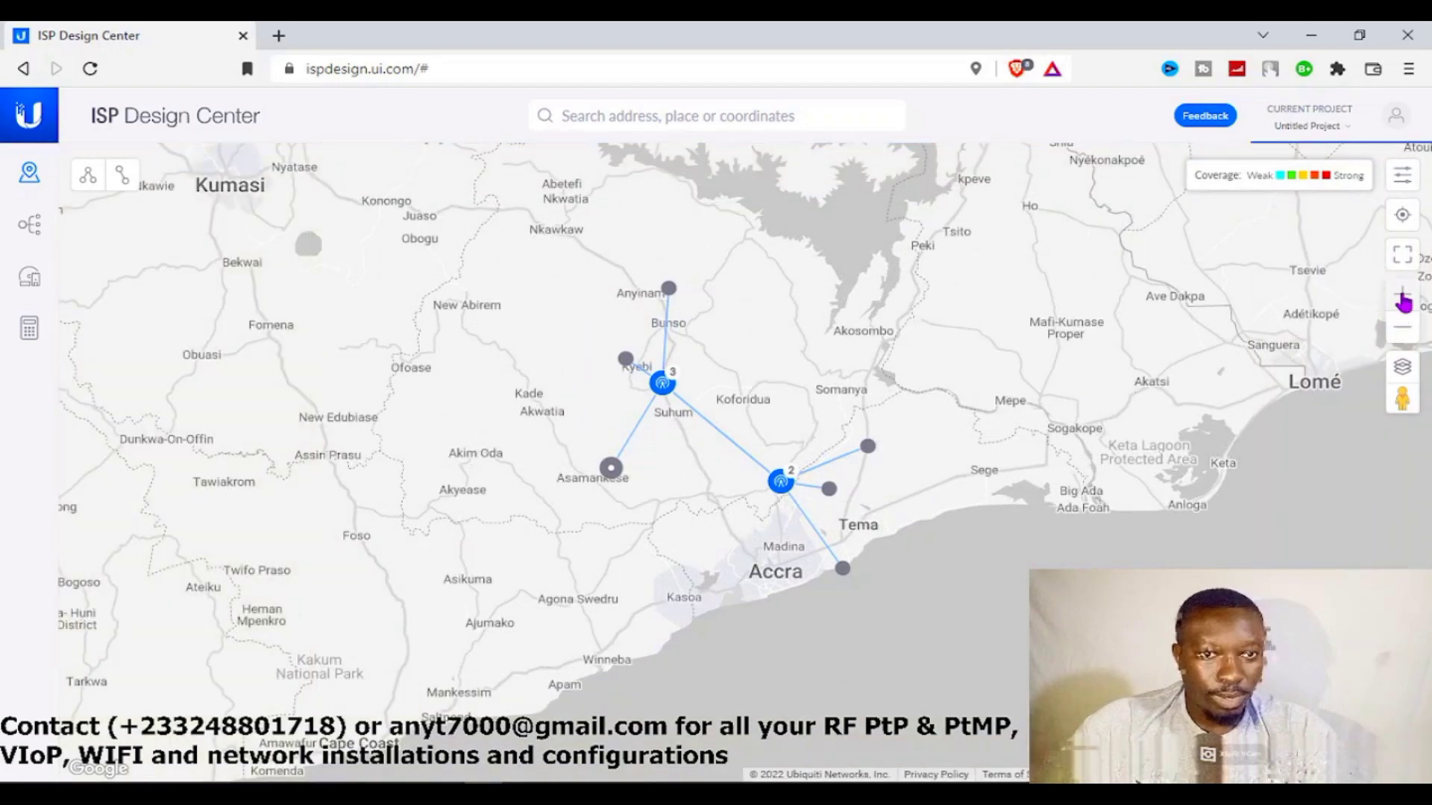
{"action": "left_click", "coordinate": [1402, 295]}
{"action": "left_click", "coordinate": [1401, 298]}
{"action": "left_click_drag", "start_coordinate": [894, 320], "coordinate": [760, 437]}
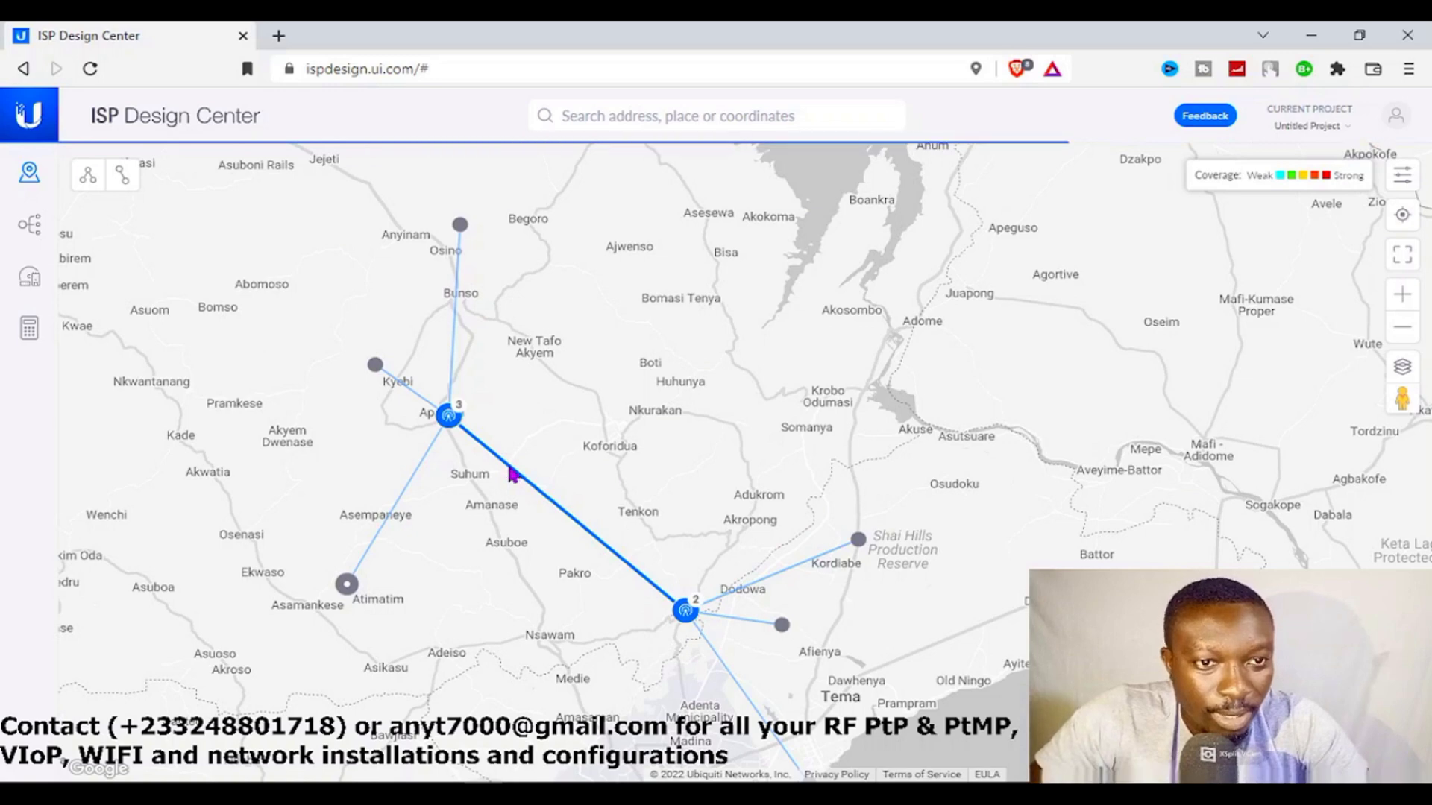
{"action": "left_click", "coordinate": [510, 470]}
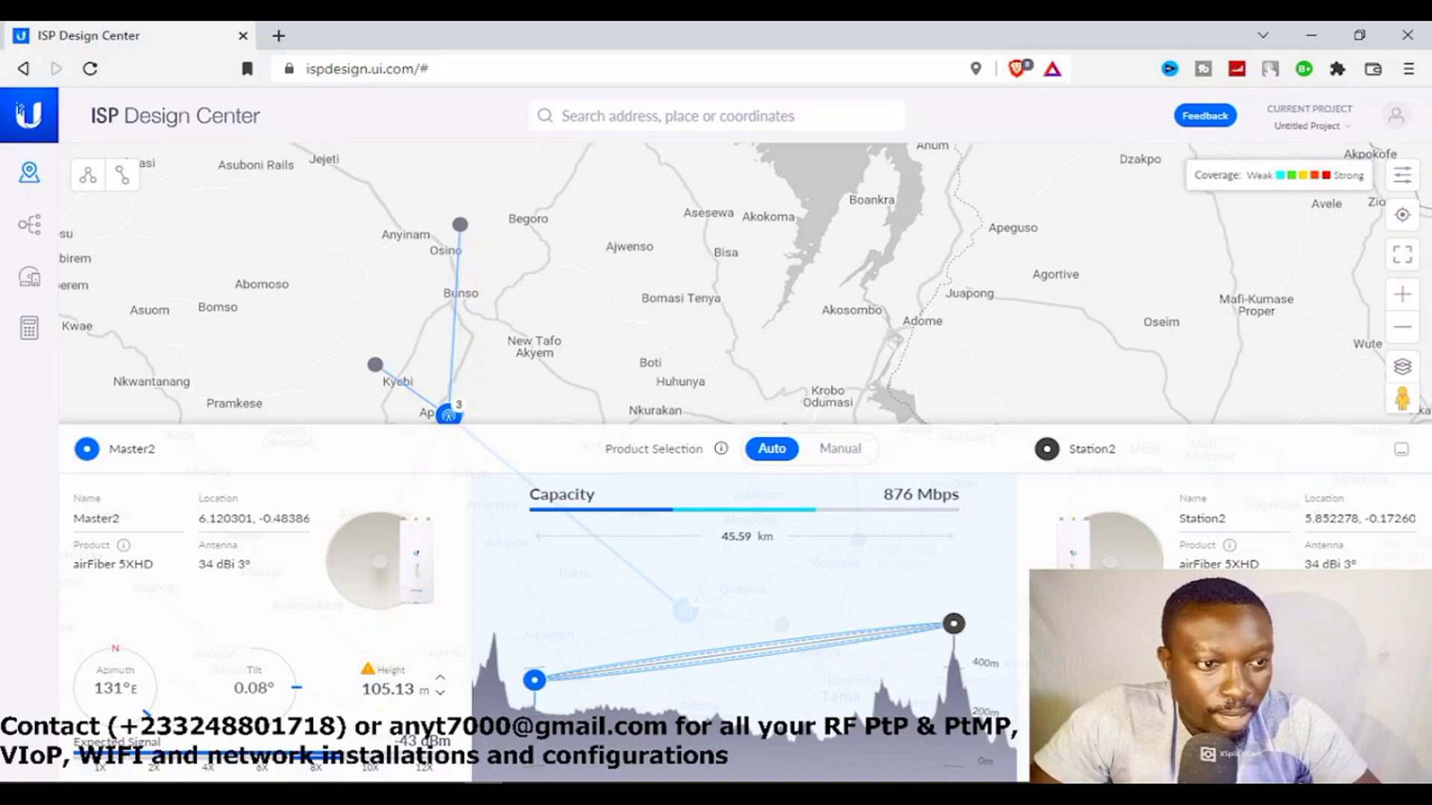
{"action": "left_click", "coordinate": [1402, 451]}
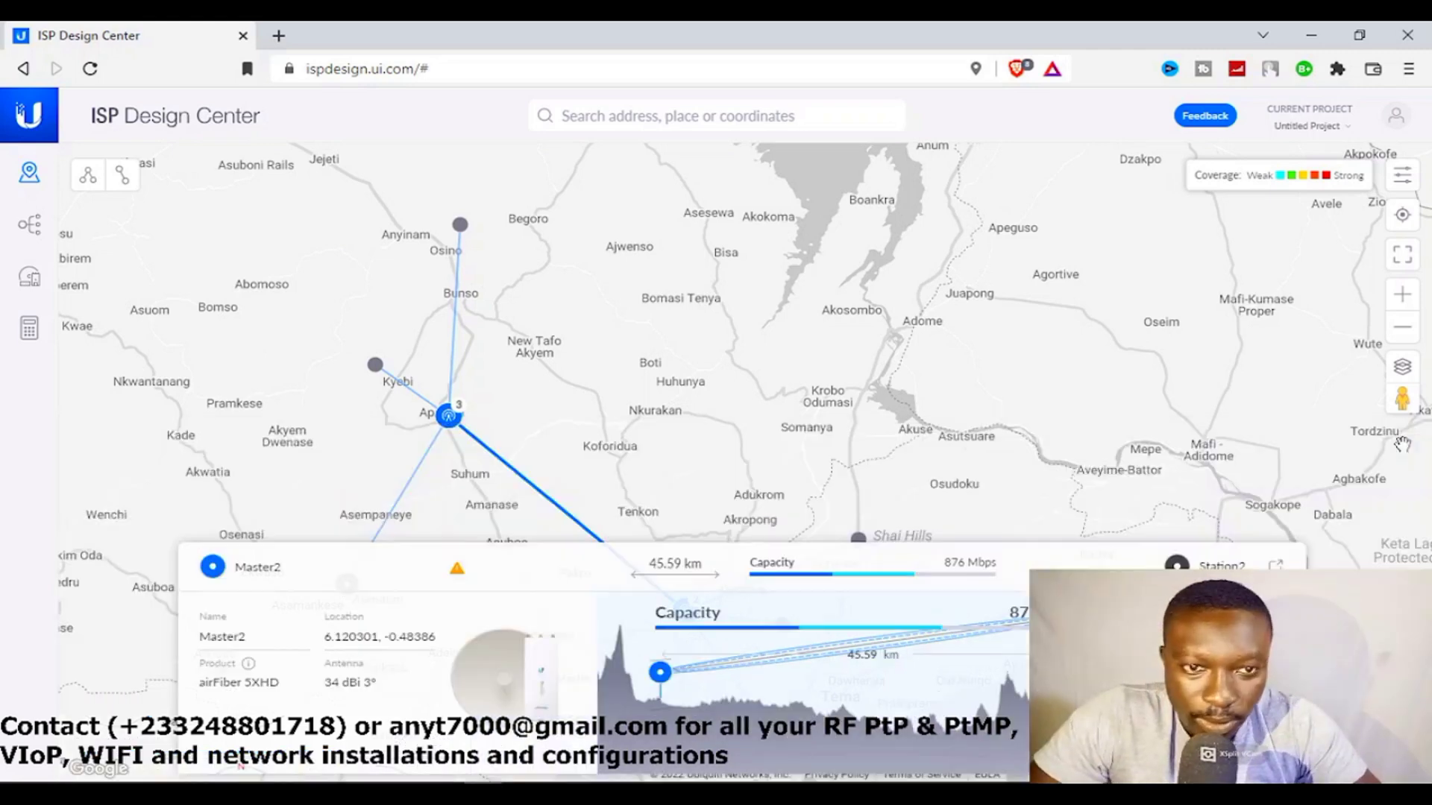
{"action": "left_click_drag", "start_coordinate": [904, 446], "coordinate": [1114, 438]}
{"action": "left_click_drag", "start_coordinate": [1220, 471], "coordinate": [1122, 456]}
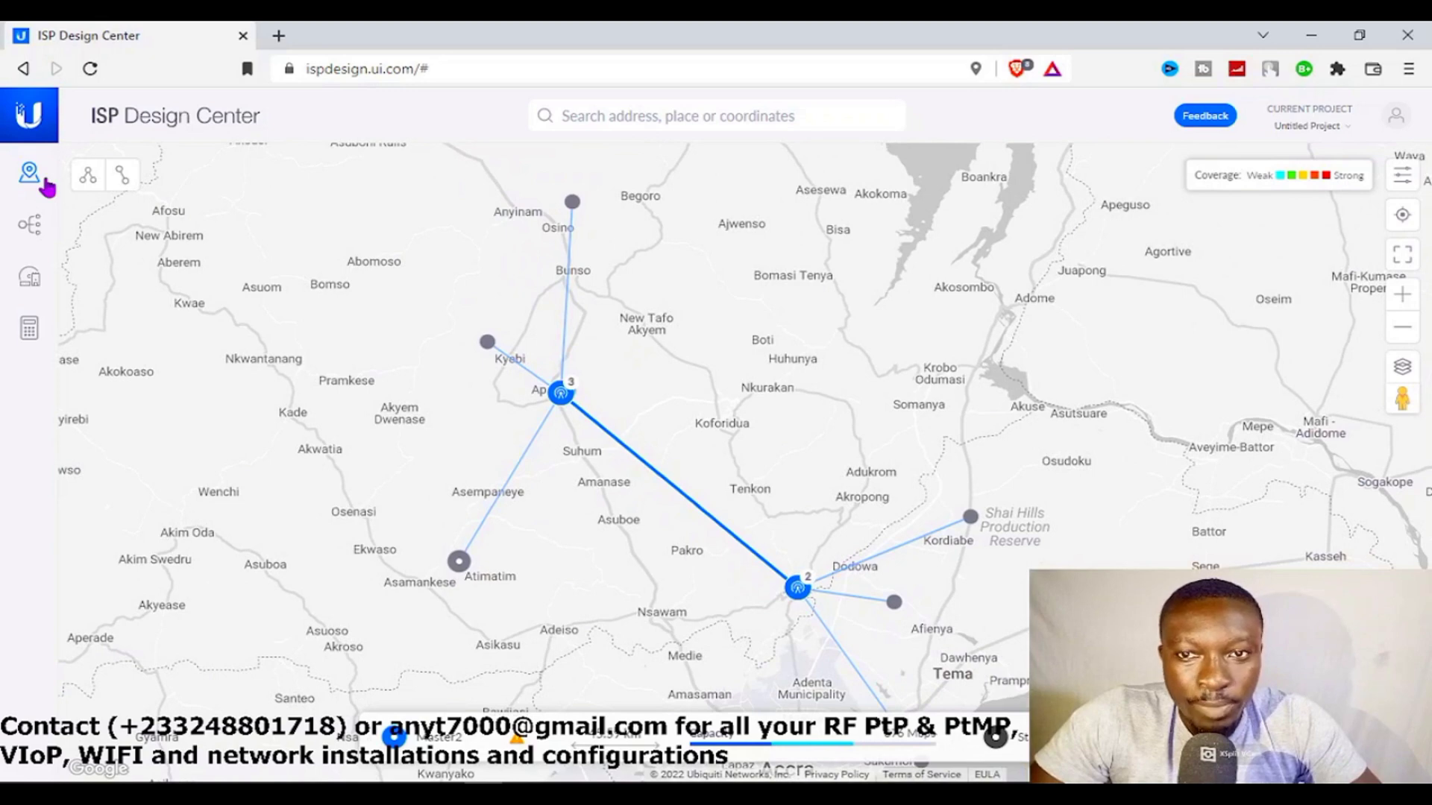
- Examine the network topology, including link capacities and the expanded device layouts of Tower 1 and Tower 2
{"action": "left_click", "coordinate": [31, 225]}
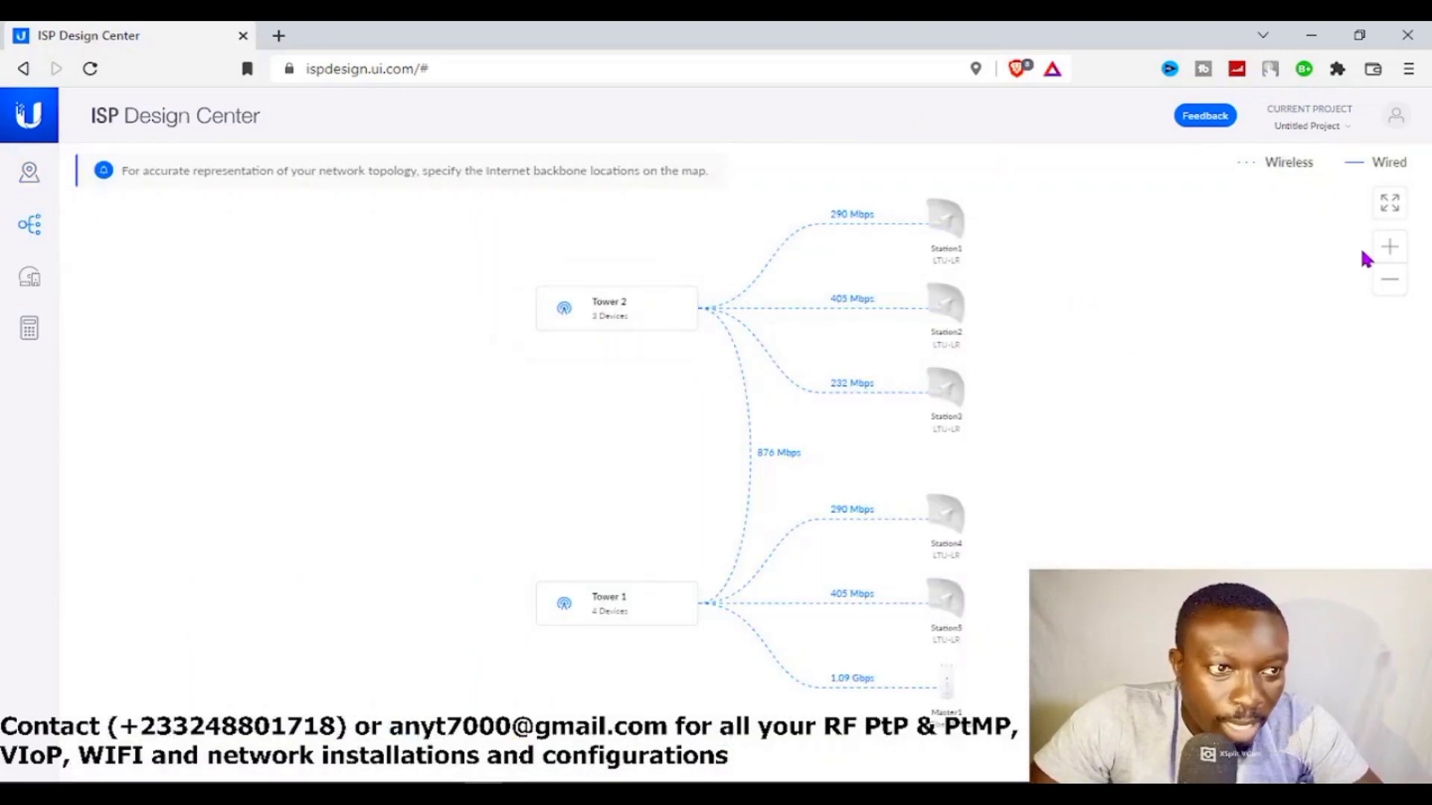
{"action": "left_click", "coordinate": [1388, 247]}
{"action": "left_click_drag", "start_coordinate": [1184, 382], "coordinate": [373, 262]}
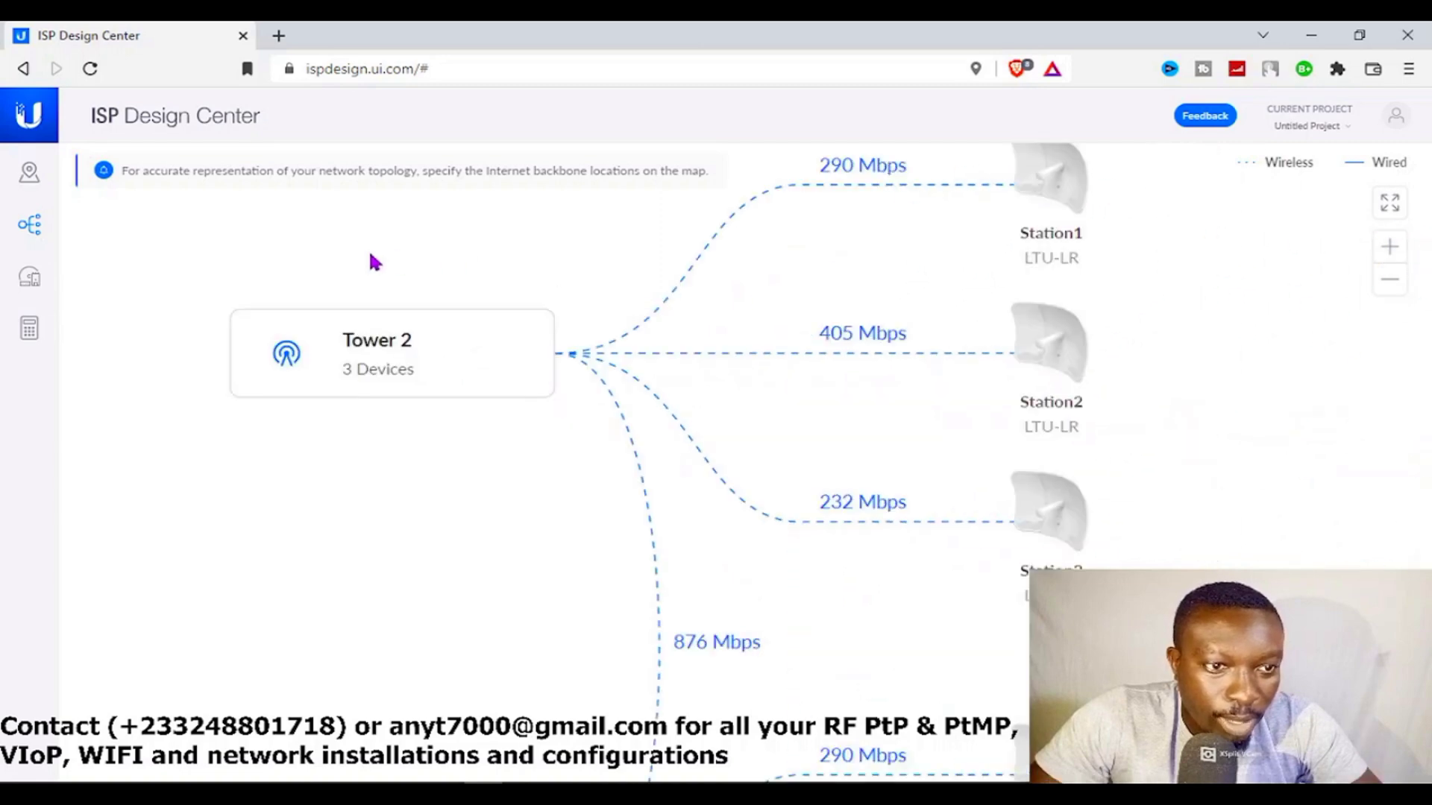
{"action": "scroll", "coordinate": [1185, 436], "scroll_direction": "down", "scroll_amount": 10}
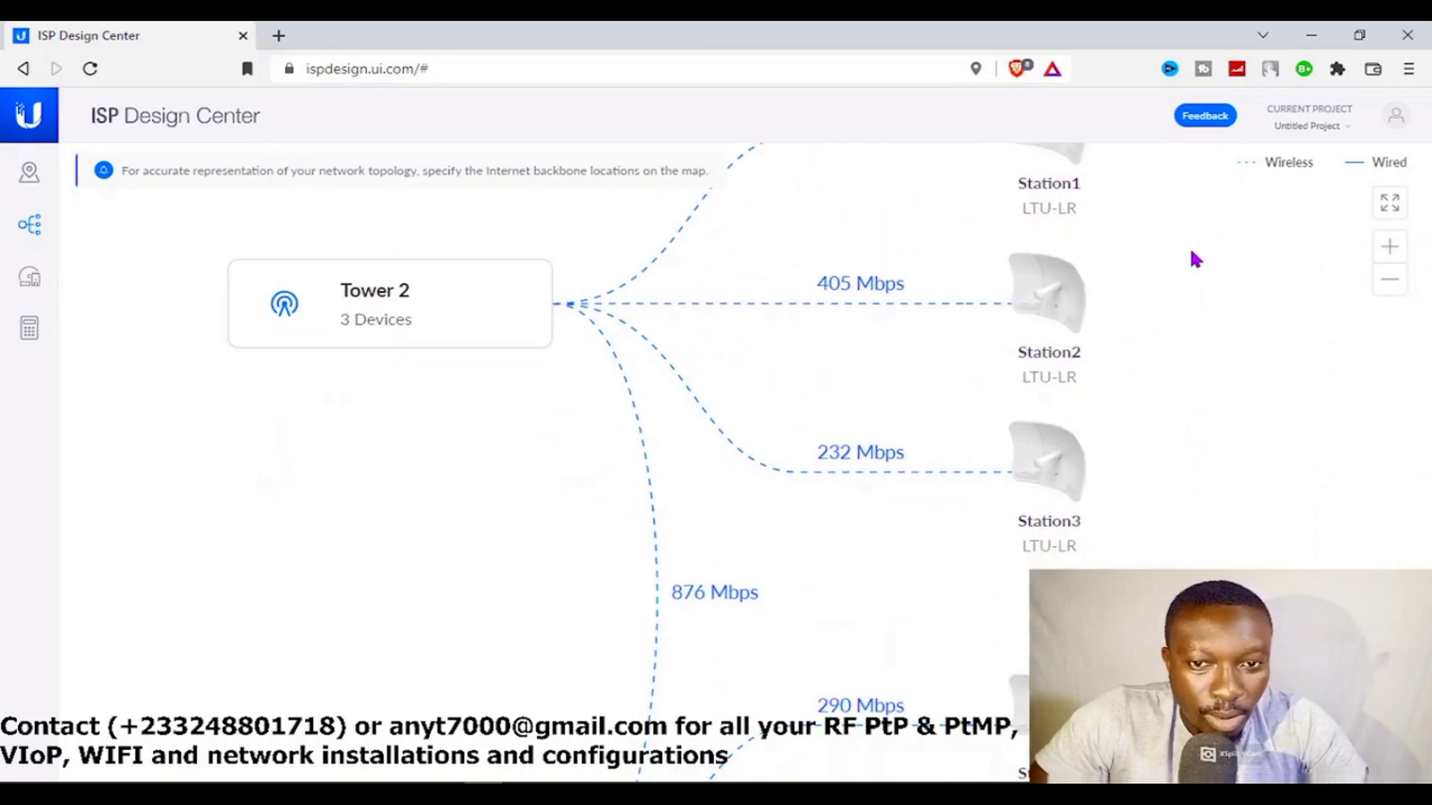
{"action": "left_click_drag", "start_coordinate": [1139, 343], "coordinate": [1217, 536]}
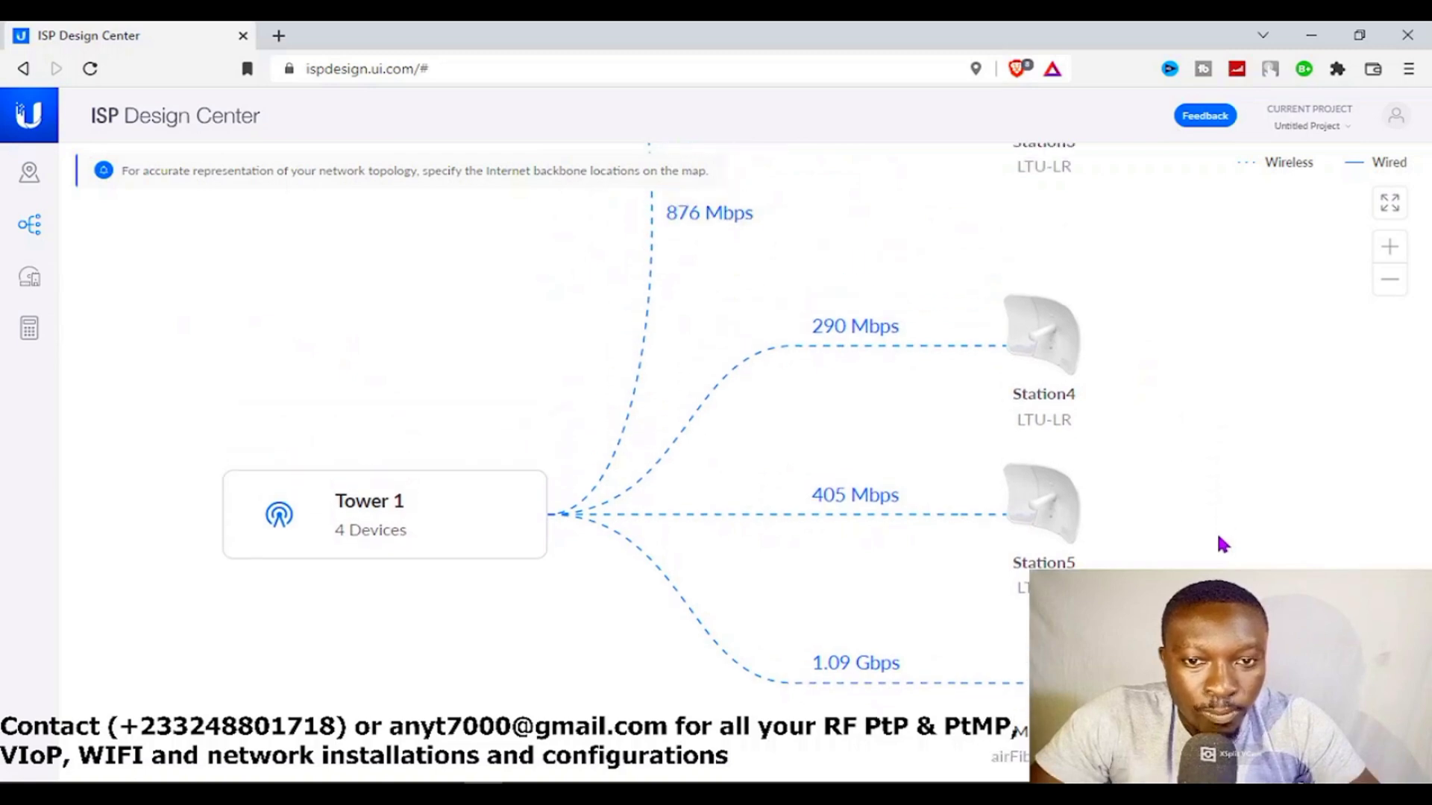
{"action": "left_click", "coordinate": [401, 516]}
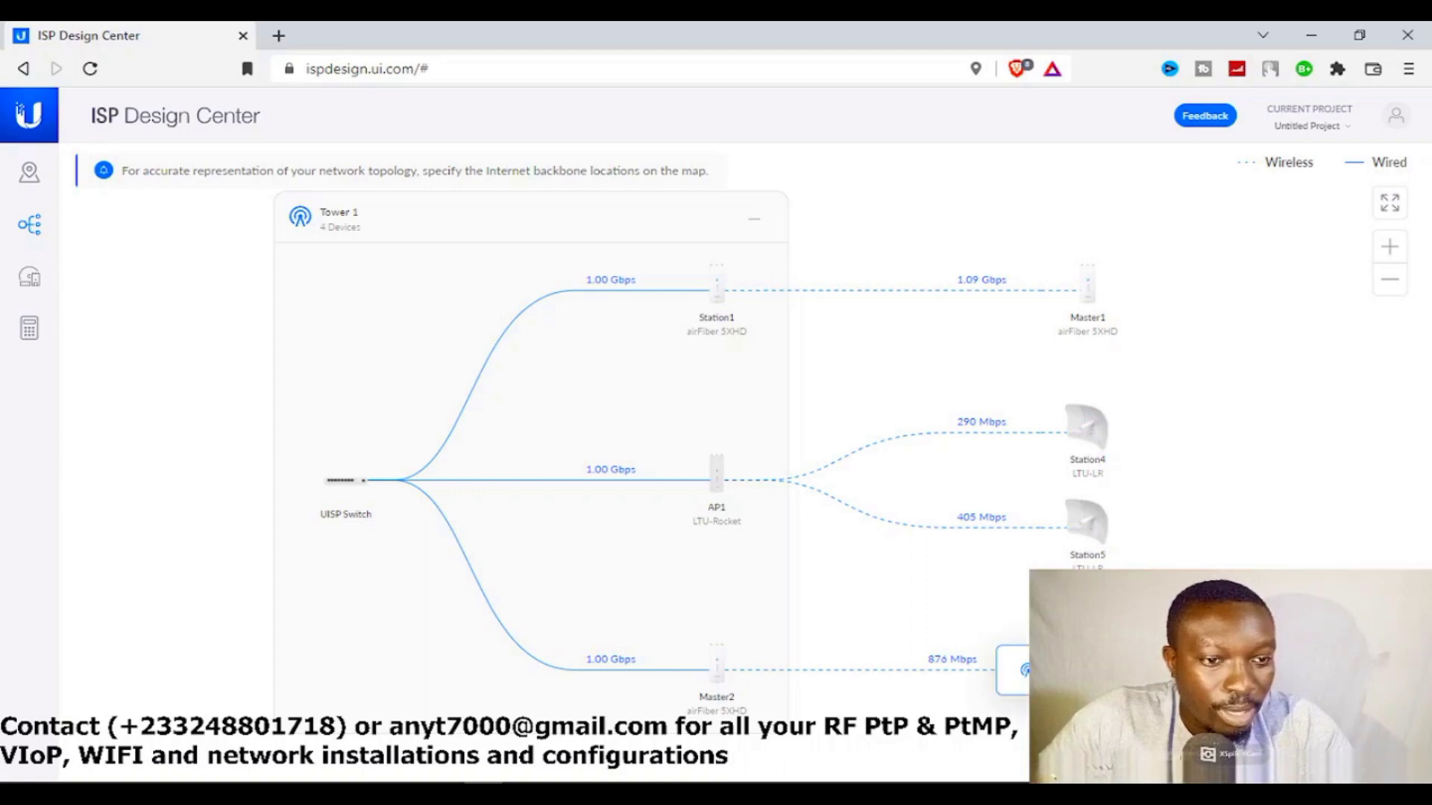
{"action": "left_click", "coordinate": [1018, 669]}
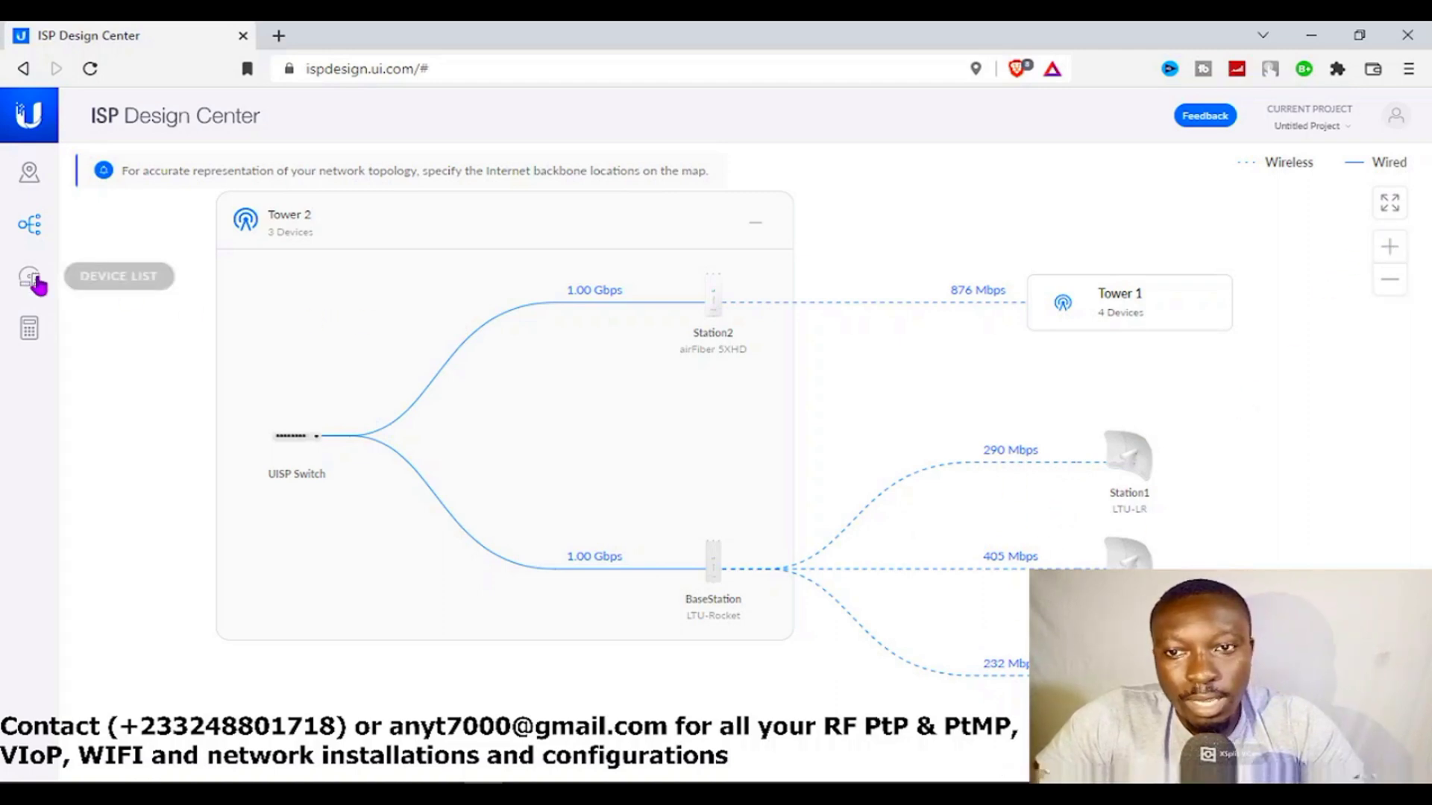
- Return to the map and examine the signal coverage around both access point towers
{"action": "left_click", "coordinate": [30, 173]}
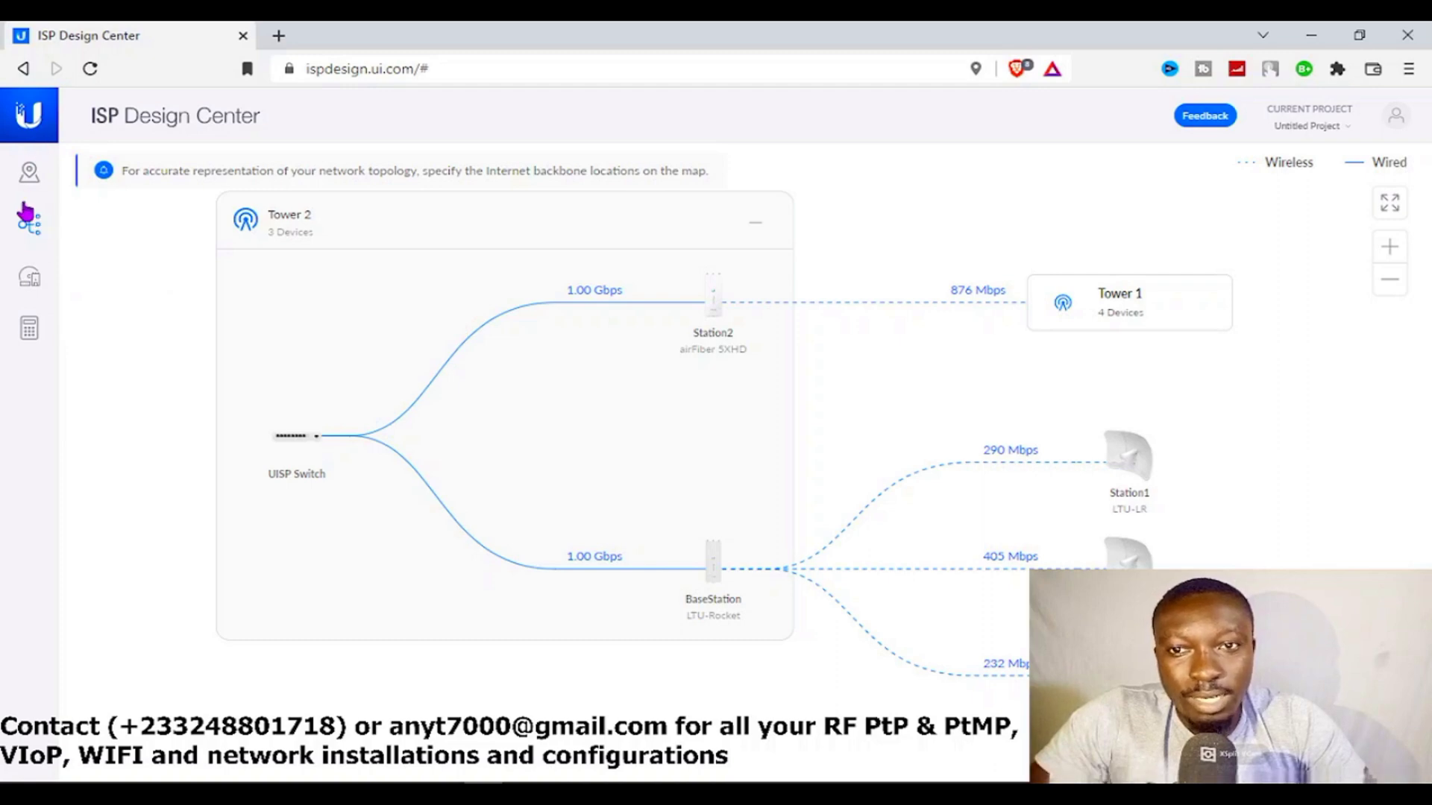
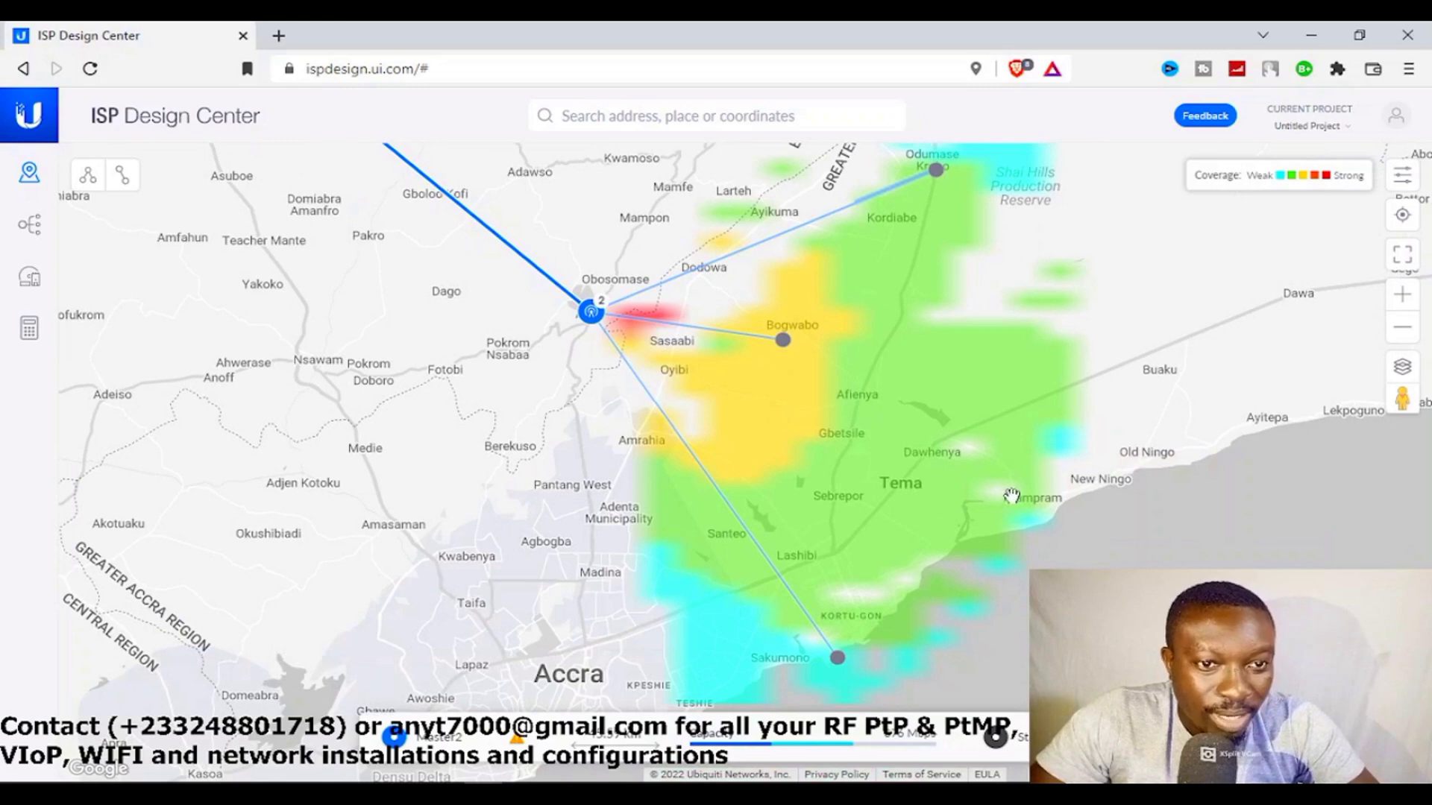
{"action": "left_click_drag", "start_coordinate": [1011, 496], "coordinate": [993, 596]}
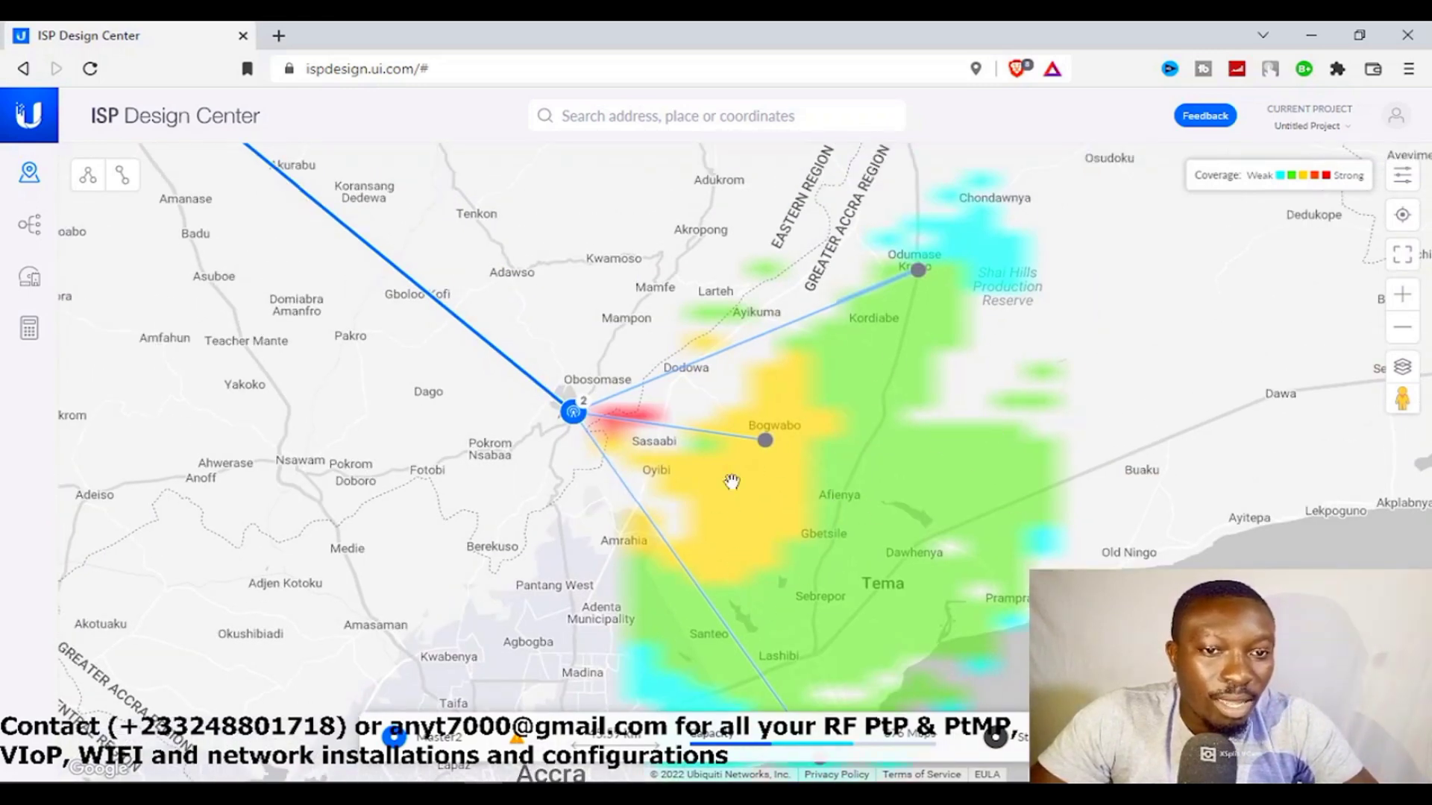
{"action": "left_click_drag", "start_coordinate": [1151, 302], "coordinate": [1319, 315]}
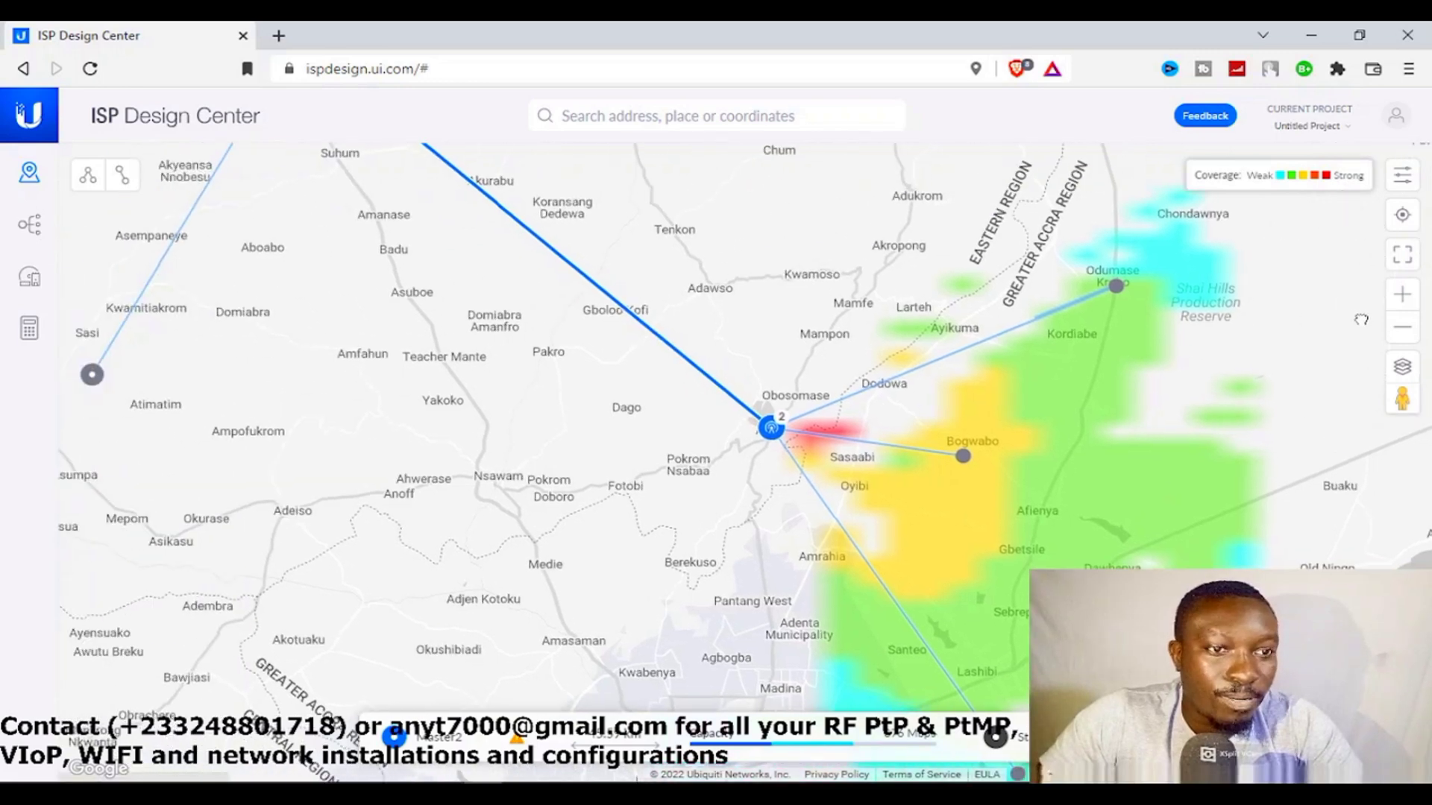
{"action": "left_click_drag", "start_coordinate": [328, 149], "coordinate": [526, 327]}
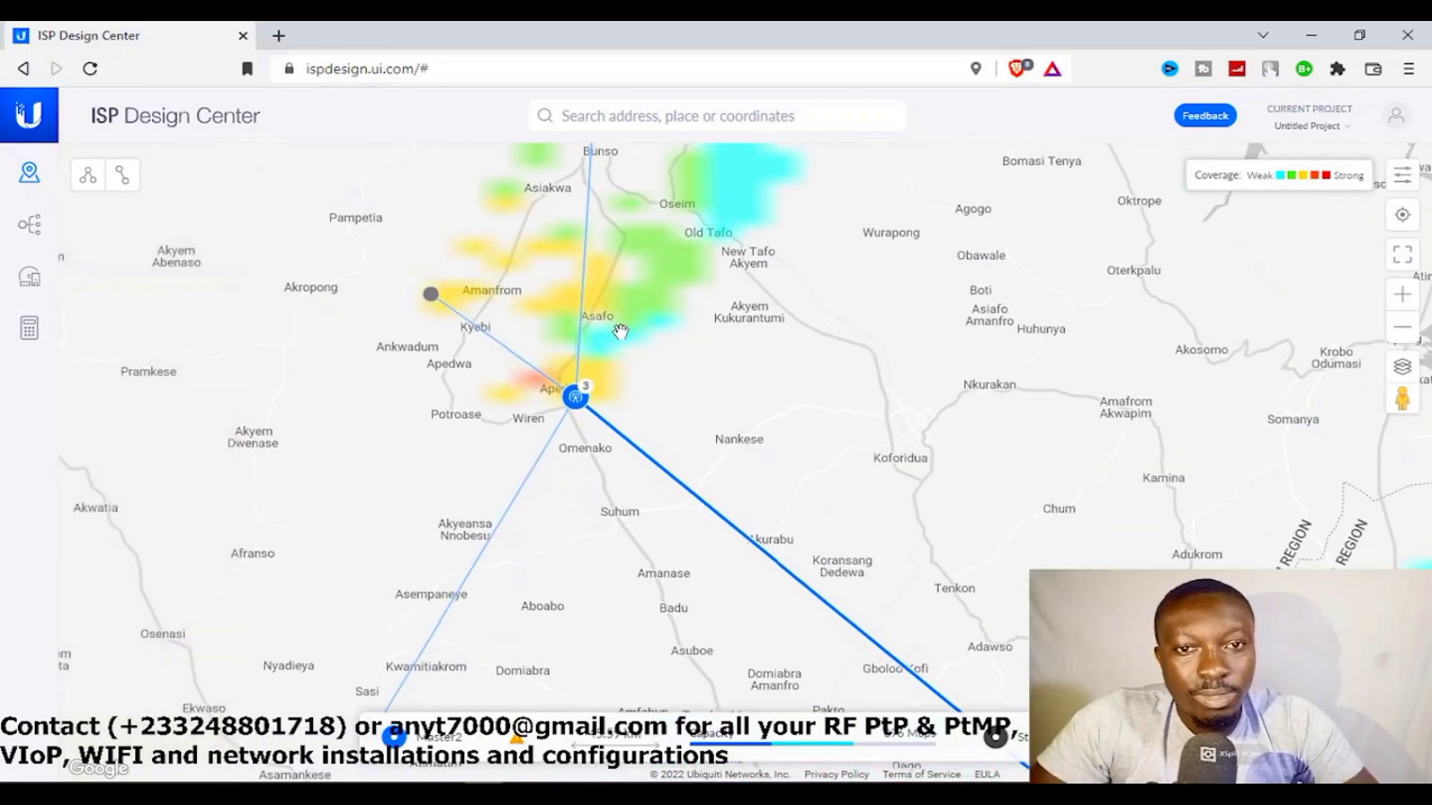
- Review the topology overview, the device list with its prices, and the cost and profit figures in the Profitability Calculator
{"action": "left_click", "coordinate": [28, 227]}
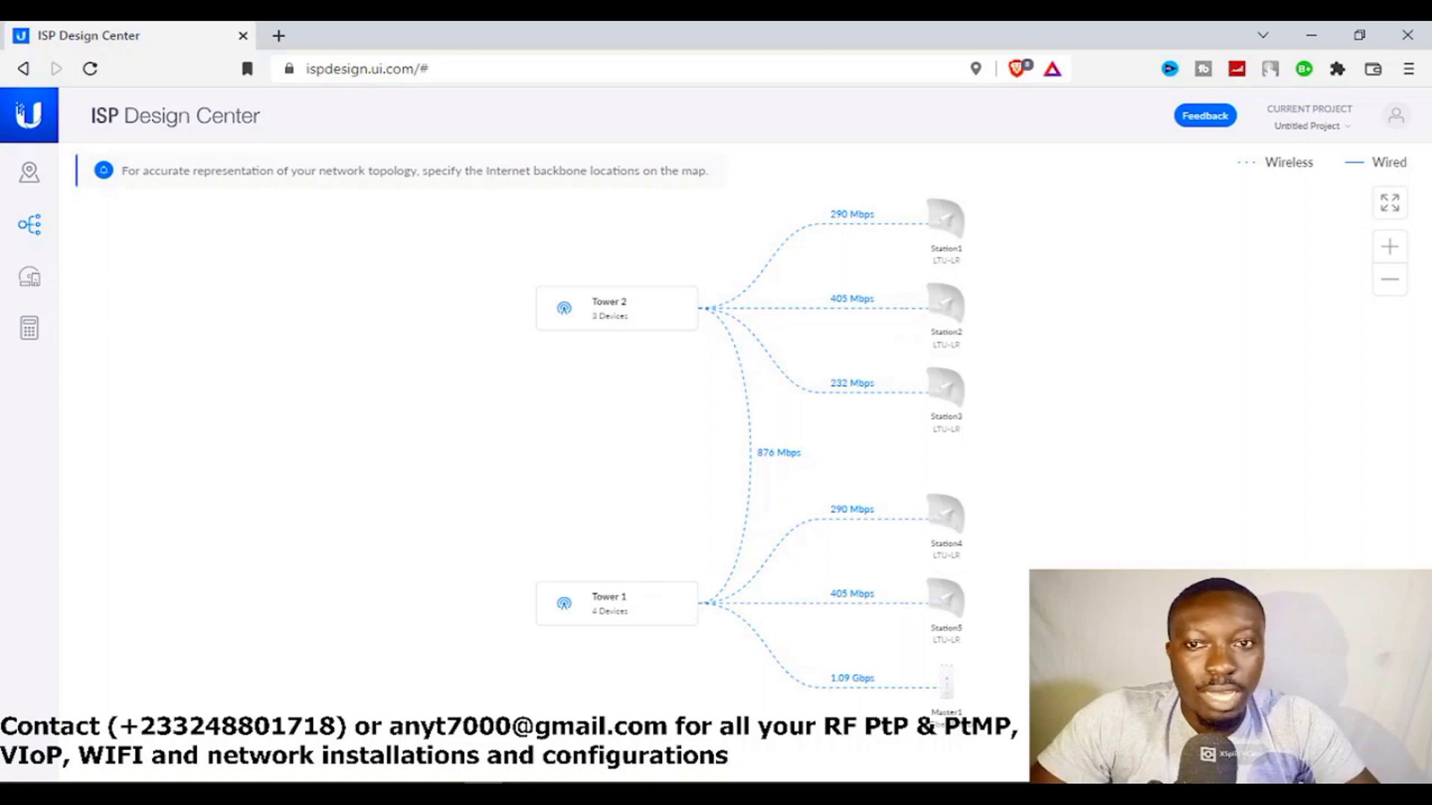
{"action": "left_click", "coordinate": [29, 287]}
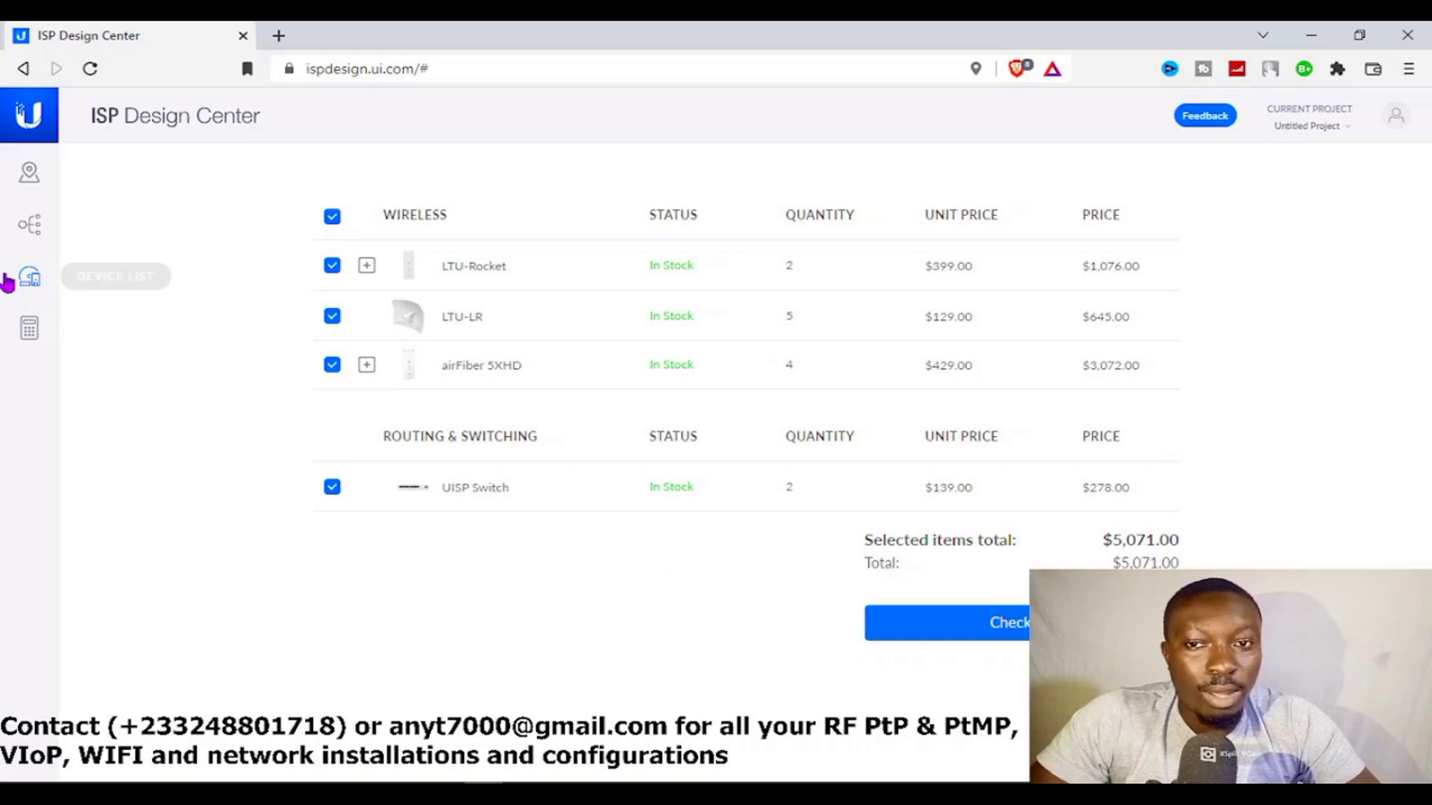
{"action": "left_click", "coordinate": [28, 326]}
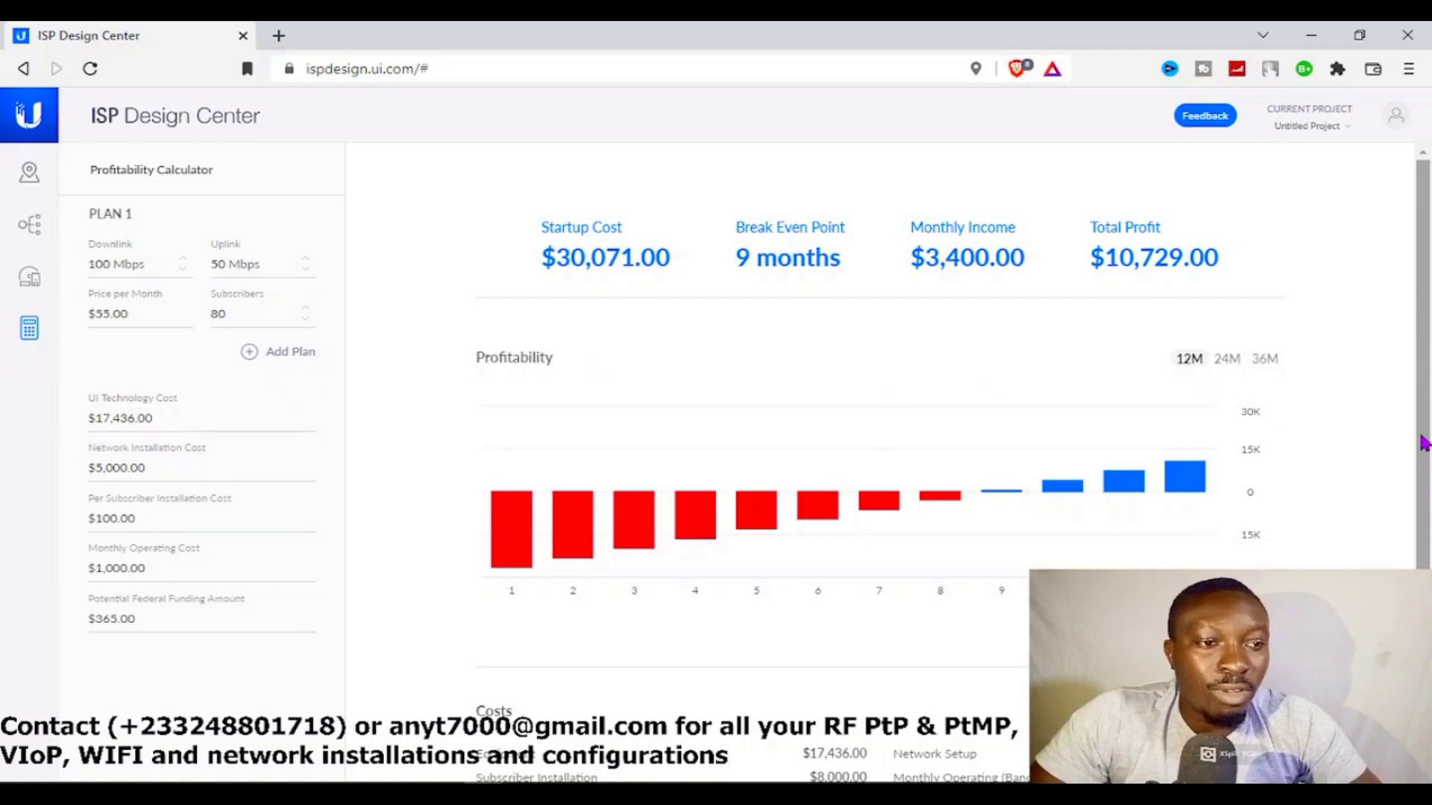
{"action": "left_click_drag", "start_coordinate": [1424, 443], "coordinate": [1429, 284]}
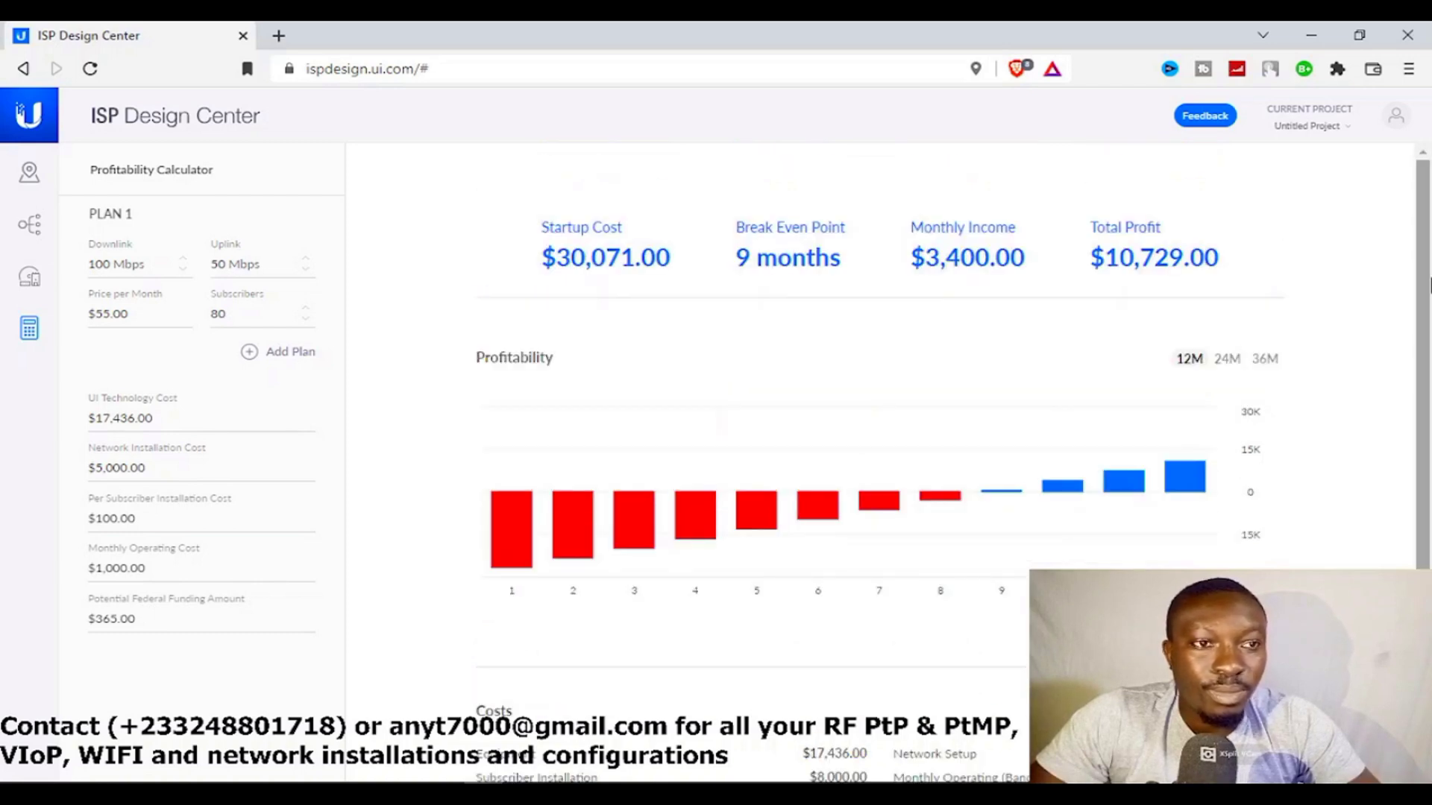
- Go through the project's map, topology, device list and profitability views once more
{"action": "left_click", "coordinate": [29, 176]}
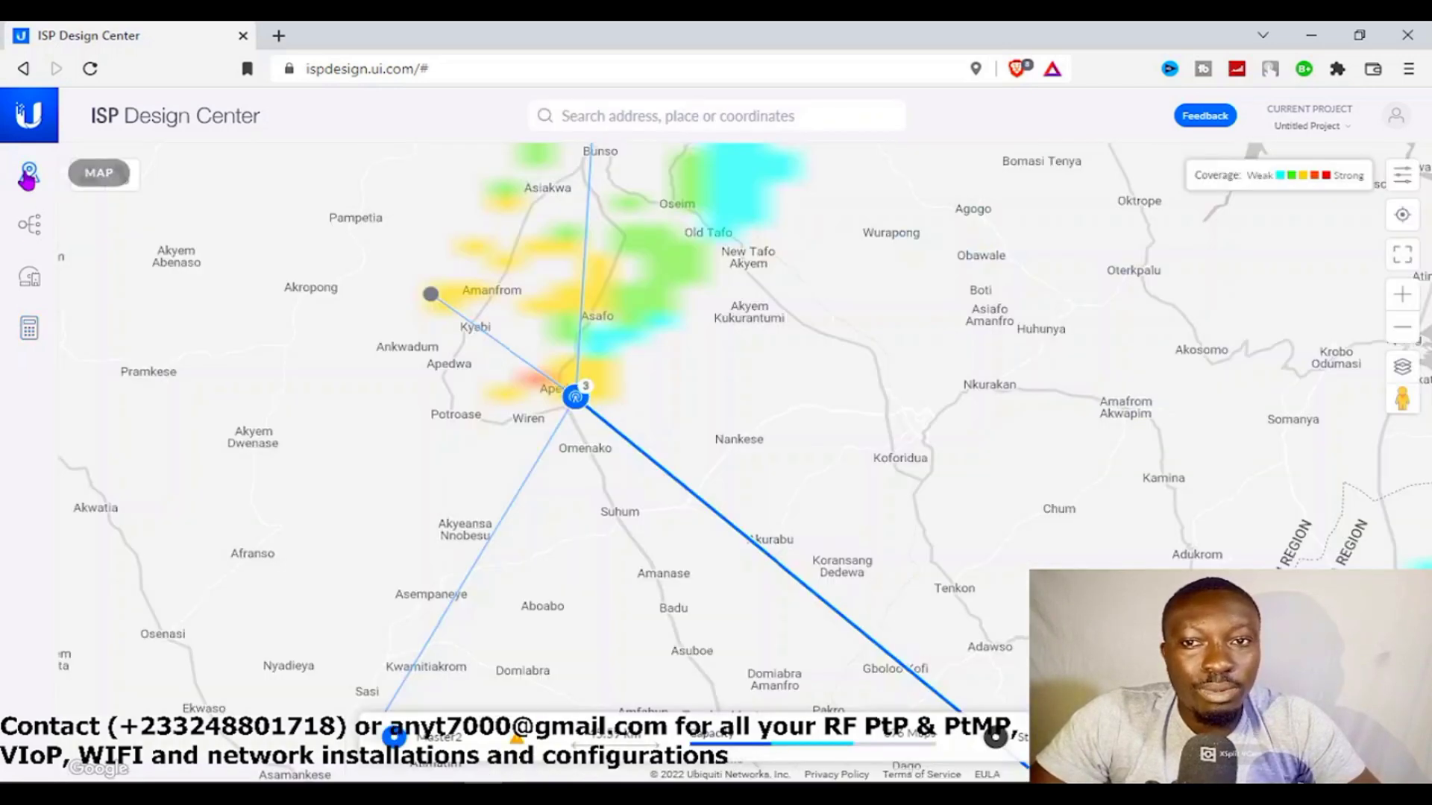
{"action": "left_click", "coordinate": [41, 227]}
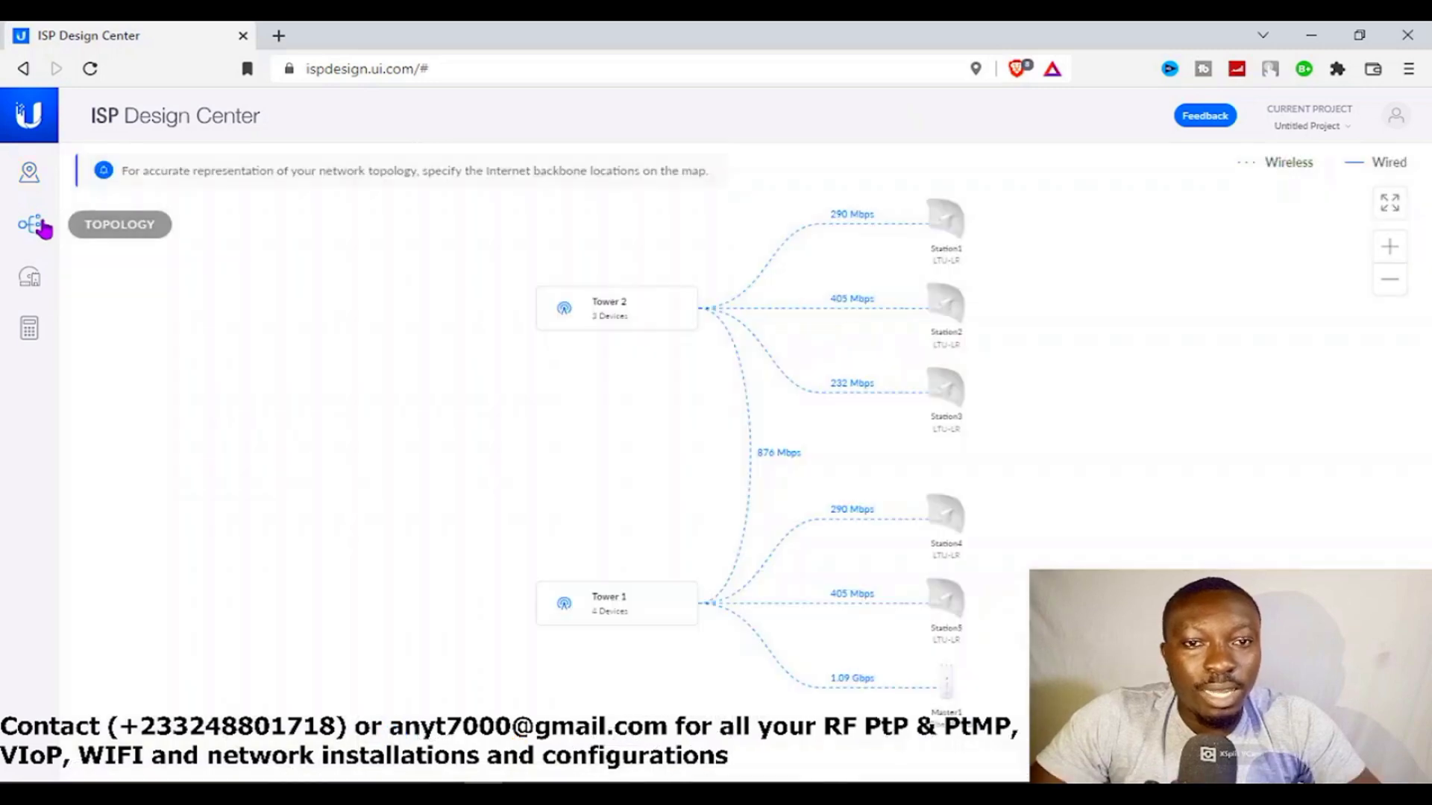
{"action": "left_click", "coordinate": [30, 281]}
{"action": "left_click", "coordinate": [29, 328]}
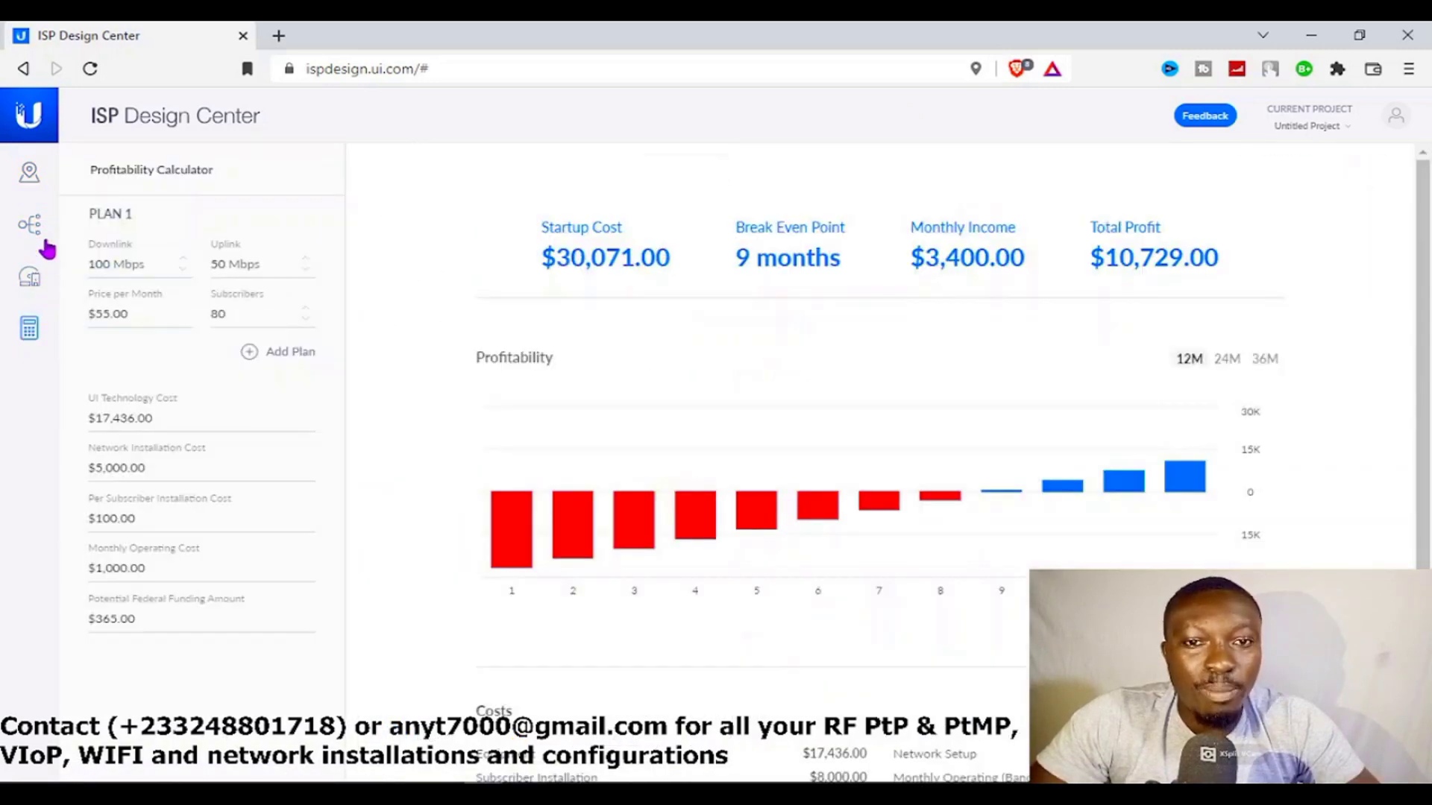
- Bring both towers' coverage areas and their connecting backhaul link into view together on the map
{"action": "left_click", "coordinate": [30, 173]}
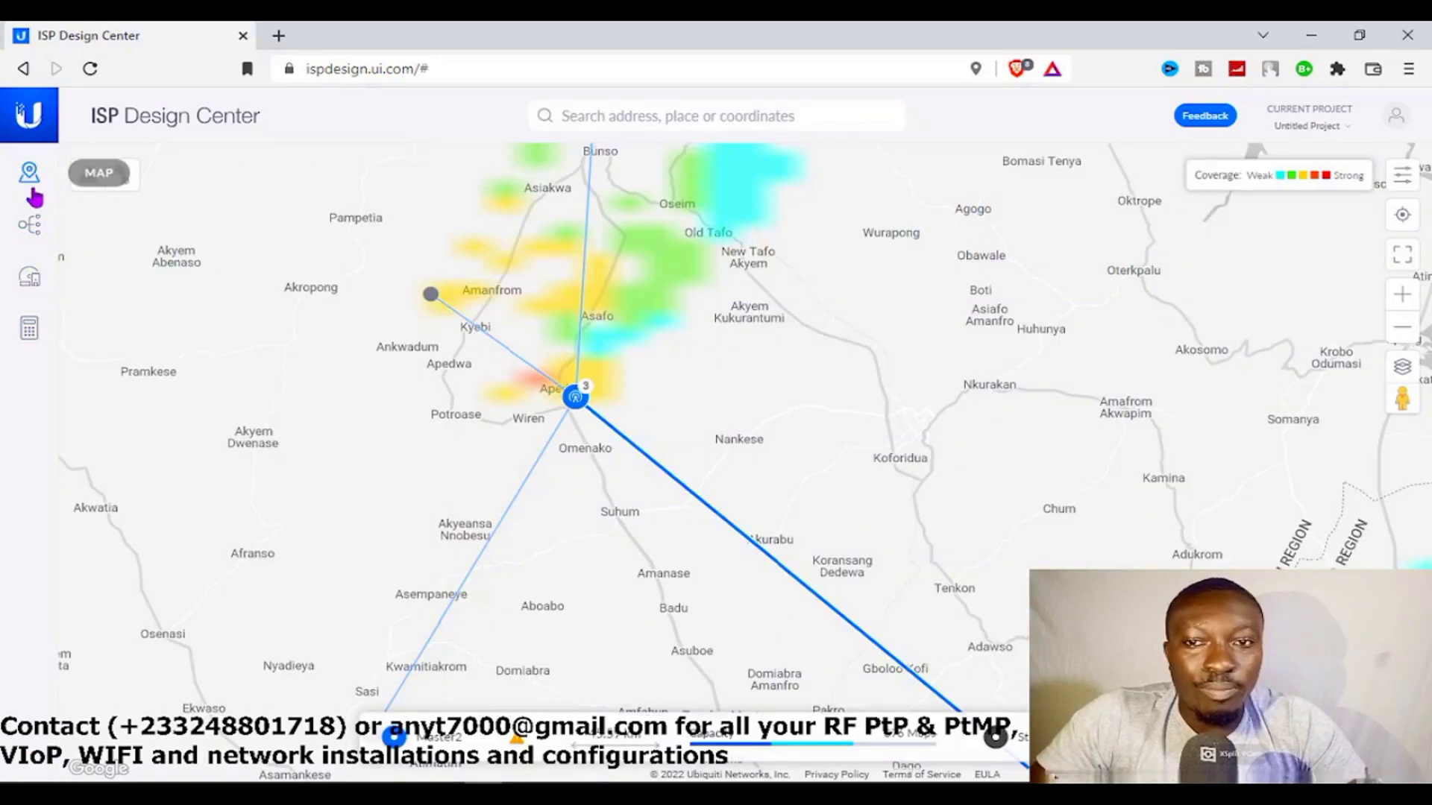
{"action": "left_click", "coordinate": [1396, 334]}
{"action": "left_click_drag", "start_coordinate": [1090, 369], "coordinate": [931, 308]}
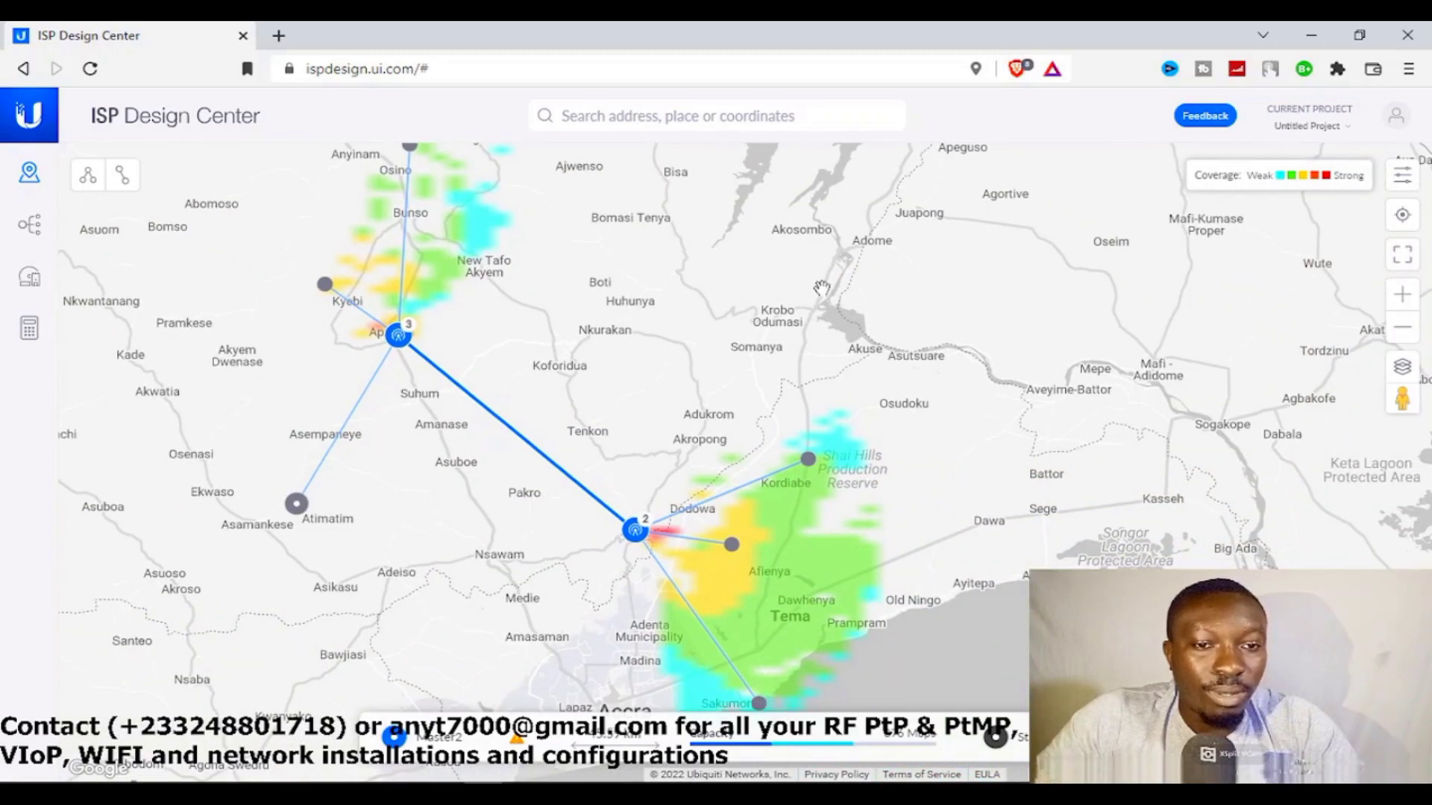
{"action": "left_click", "coordinate": [1392, 329]}
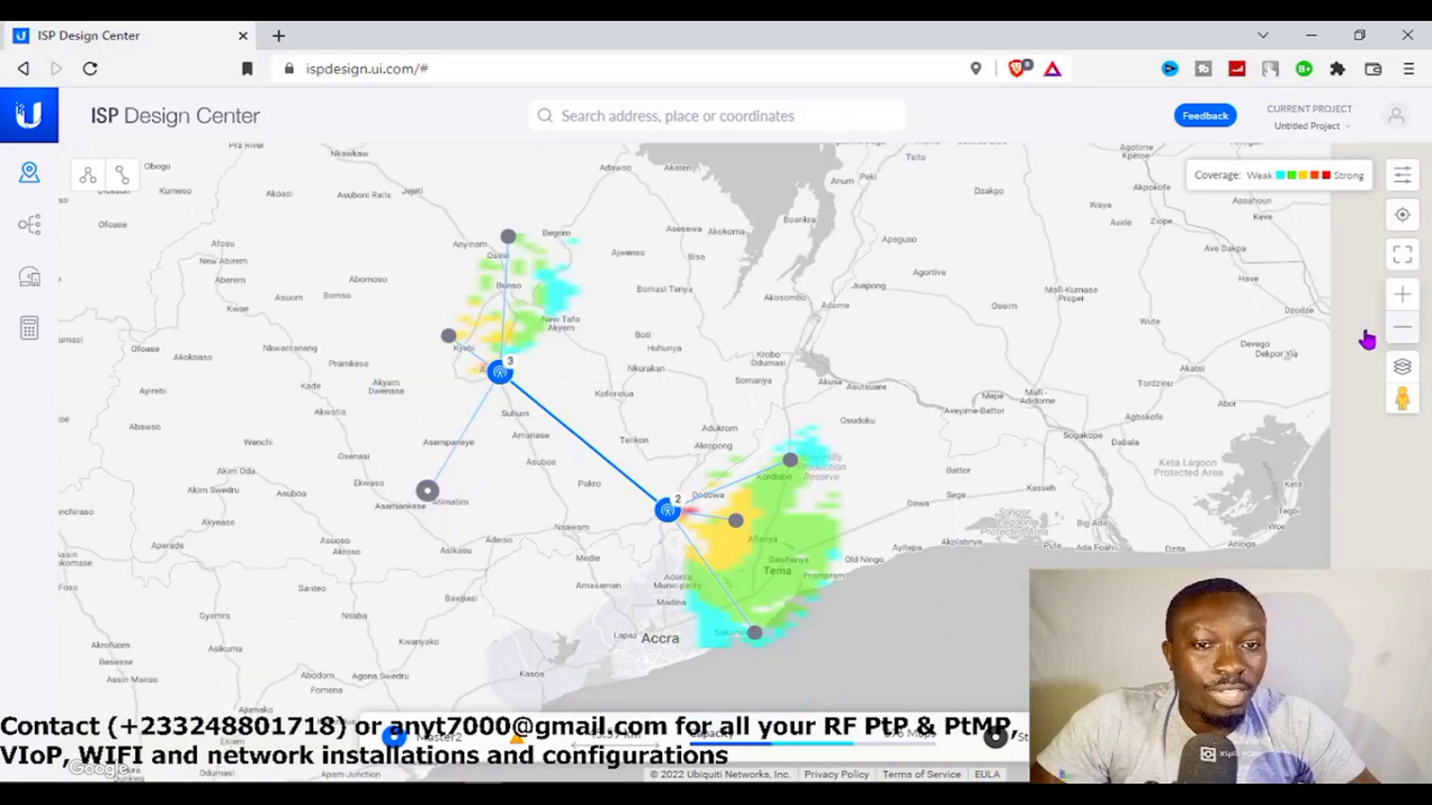
{"action": "left_click", "coordinate": [1405, 296]}
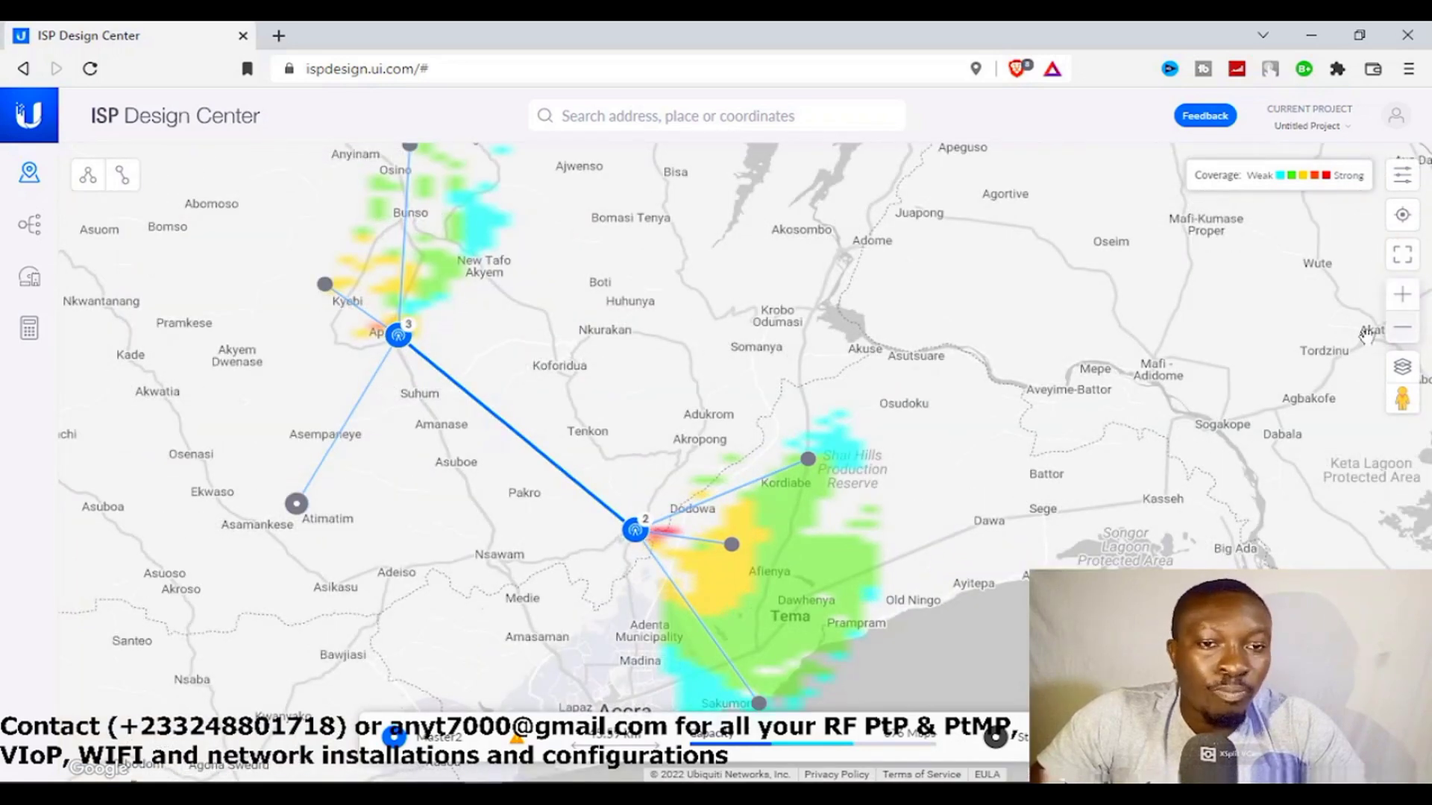